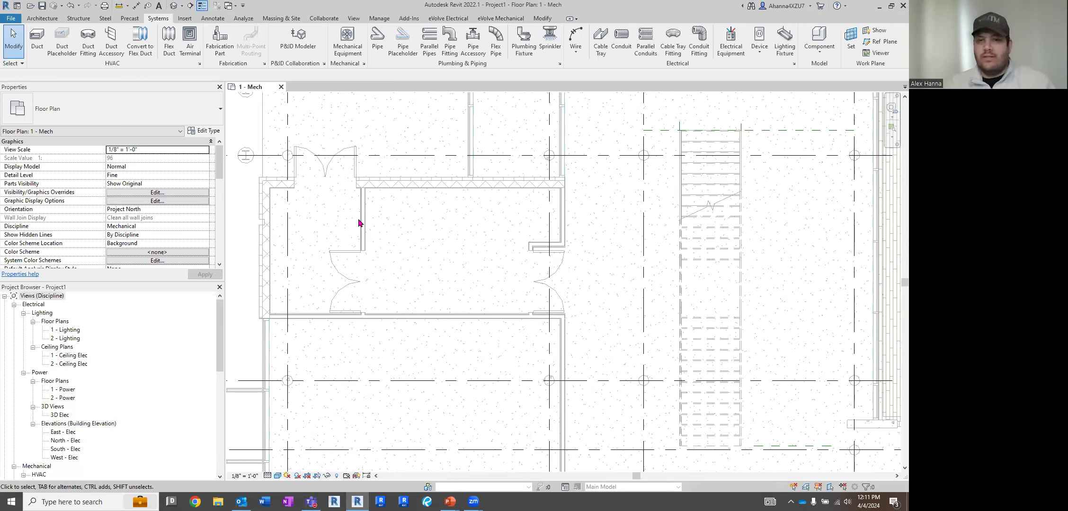
Draw an L-shaped 12" x 12" rectangular duct with radius elbow inside the room between the double doors, dismissing the save reminder.
{"action": "left_click", "coordinate": [35, 47]}
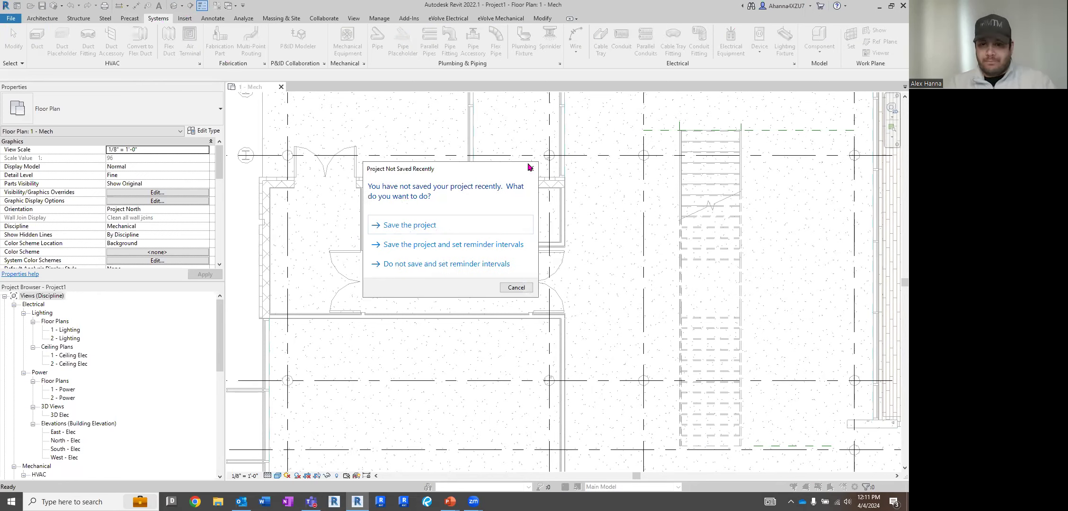
{"action": "left_click", "coordinate": [529, 167]}
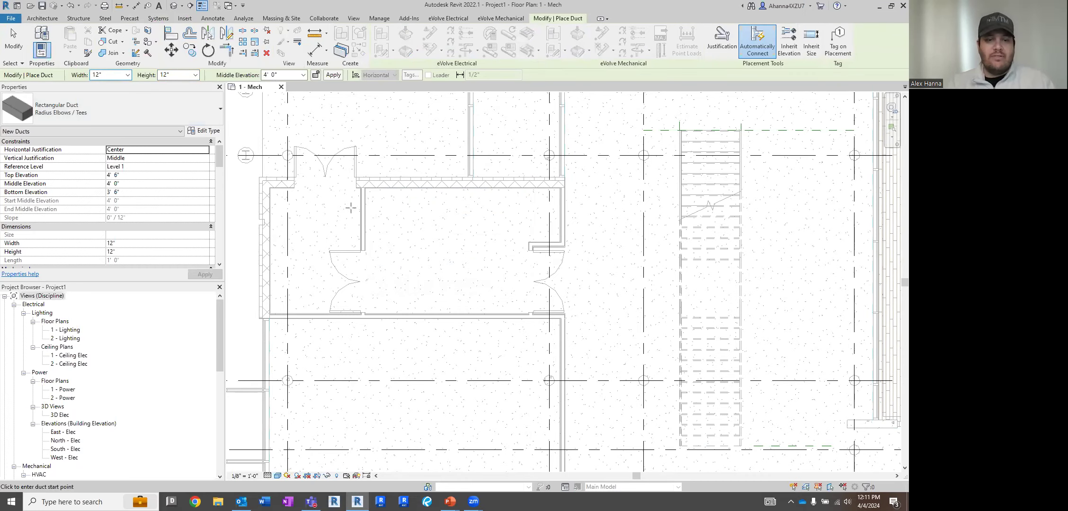
{"action": "left_click", "coordinate": [376, 210]}
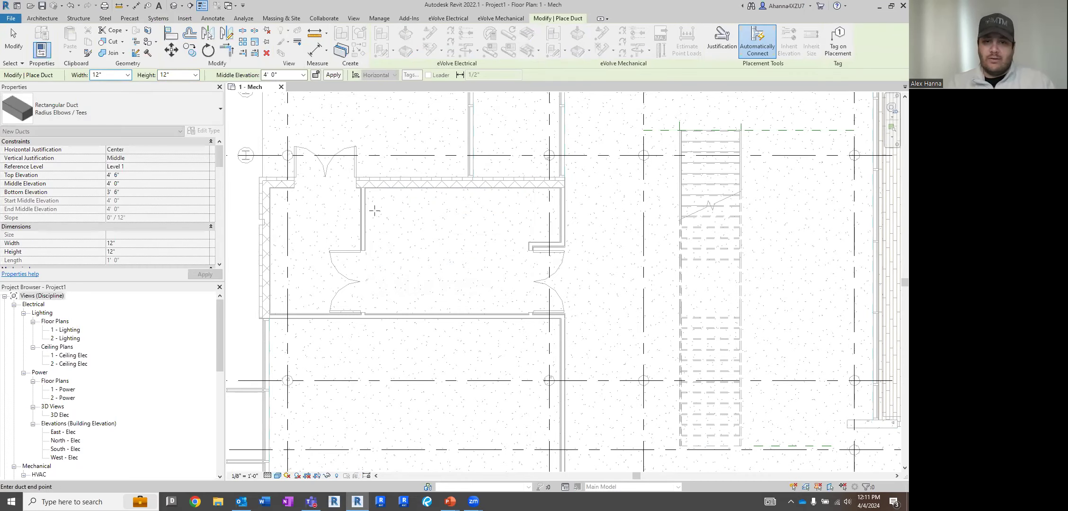
{"action": "left_click", "coordinate": [498, 208]}
{"action": "left_click", "coordinate": [500, 287]}
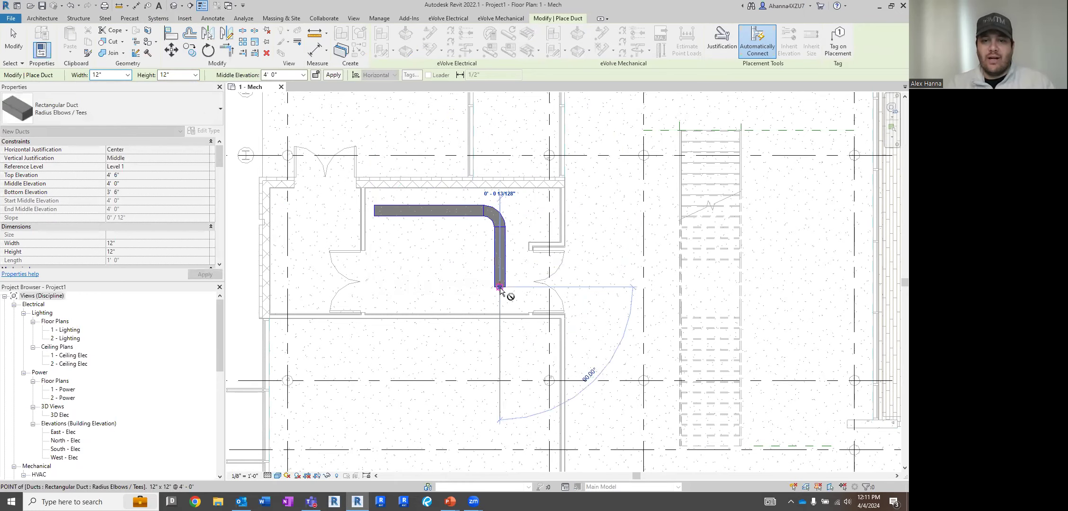
{"action": "right_click", "coordinate": [500, 290]}
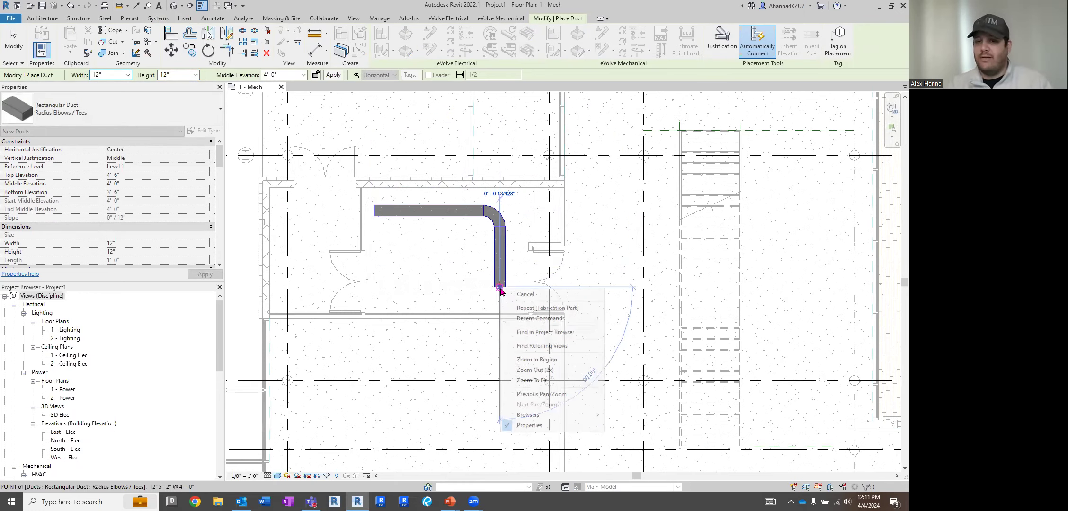
{"action": "left_click", "coordinate": [525, 292]}
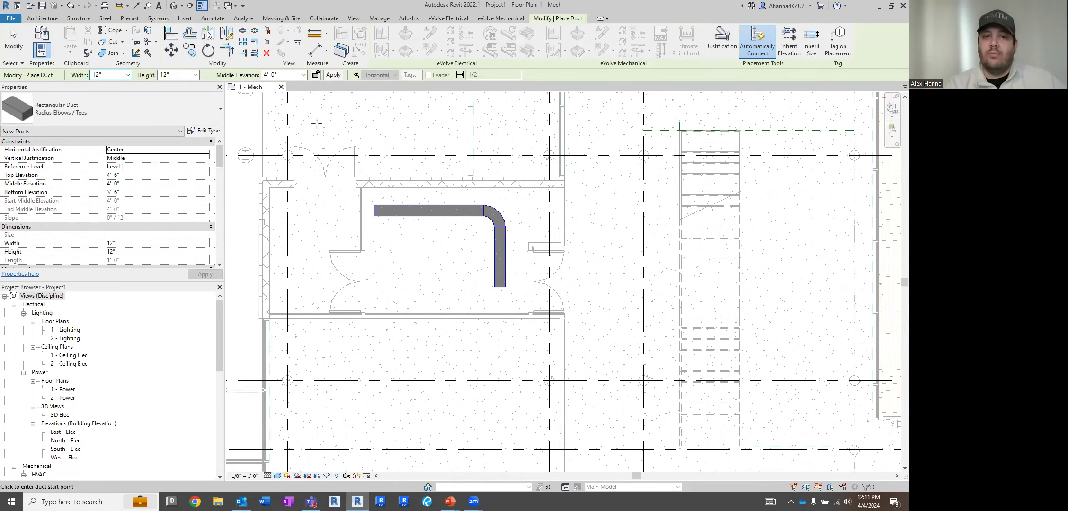
Set the size for new rectangular ducts to 6" height and 8" width.
{"action": "left_click", "coordinate": [303, 75]}
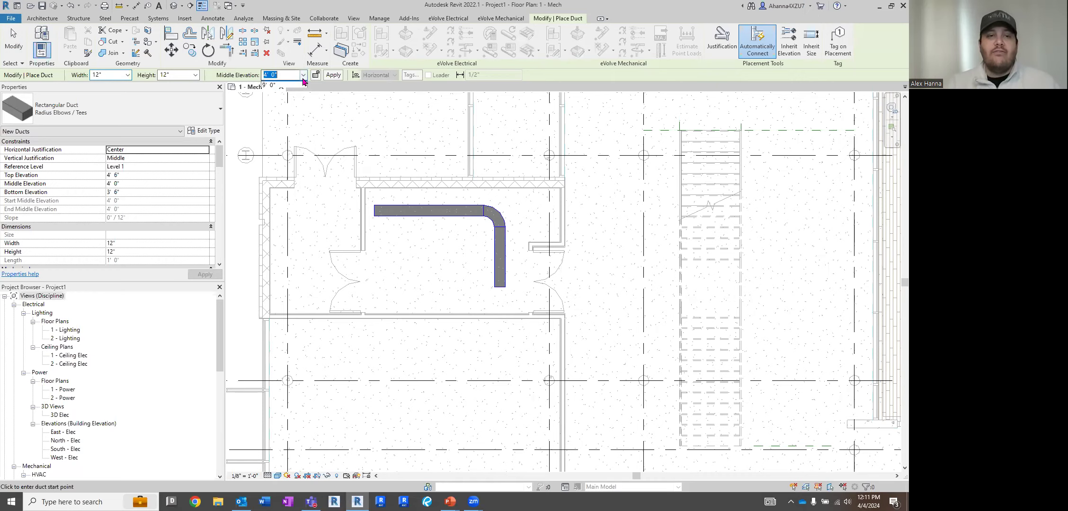
{"action": "left_click", "coordinate": [494, 78]}
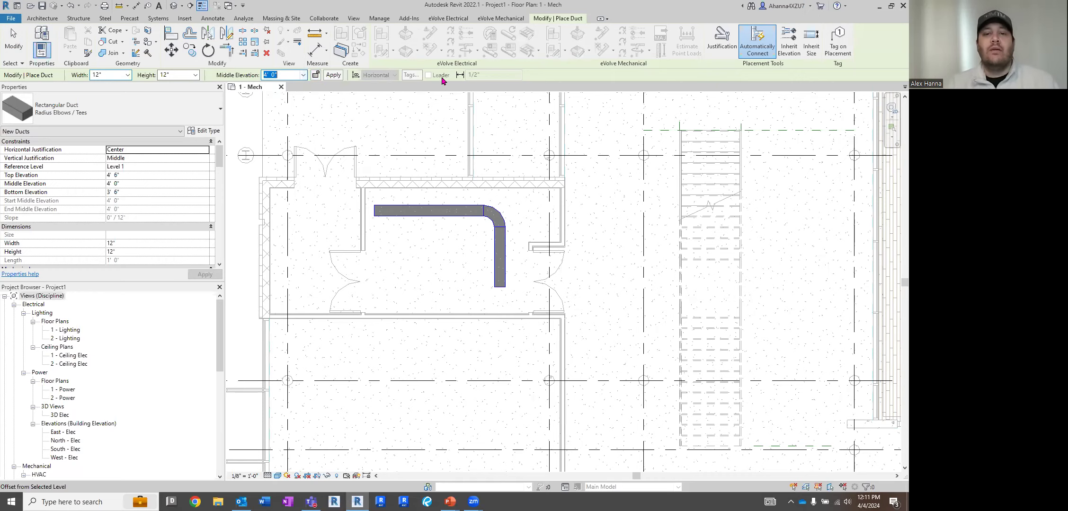
{"action": "left_click", "coordinate": [180, 74]}
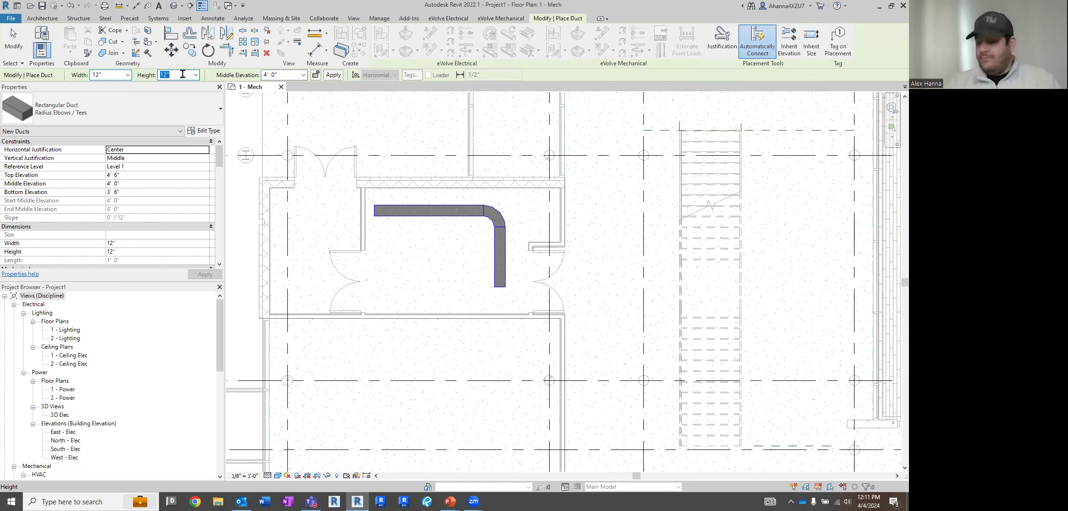
{"action": "type", "text": "6"}
{"action": "key", "text": "Return"}
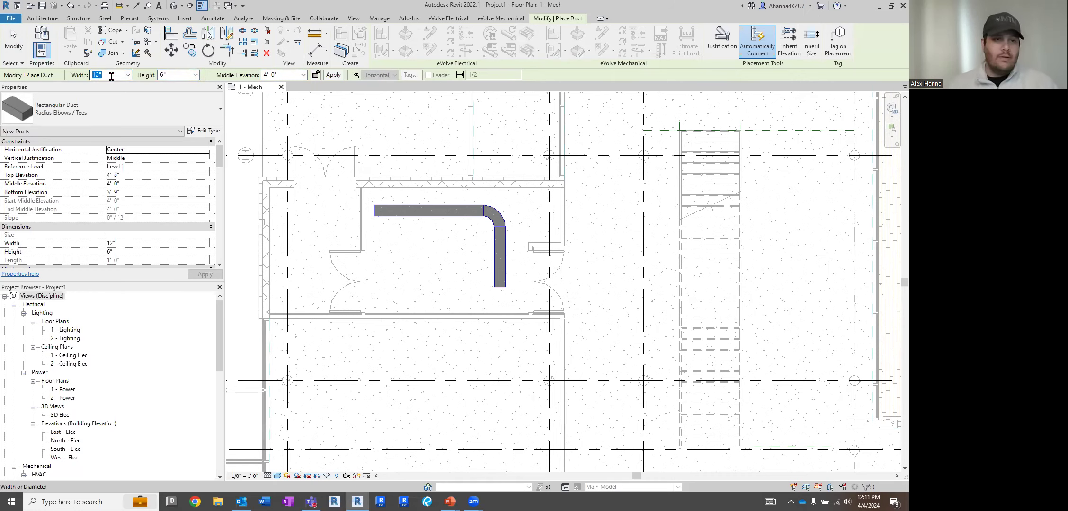
{"action": "type", "text": "8"}
{"action": "key", "text": "Return"}
Draw a smaller duct run inside the first one, turning down the plan, jogging diagonally and continuing through the room's lower wall.
{"action": "left_click", "coordinate": [374, 235]}
{"action": "left_click", "coordinate": [455, 235]}
{"action": "left_click", "coordinate": [456, 278]}
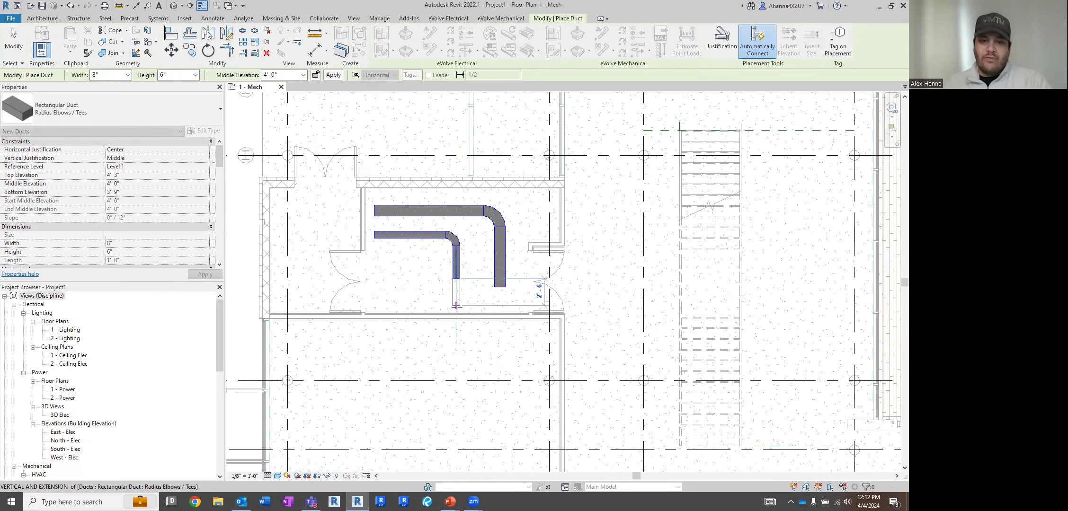
{"action": "left_click", "coordinate": [433, 301]}
{"action": "left_click", "coordinate": [432, 362]}
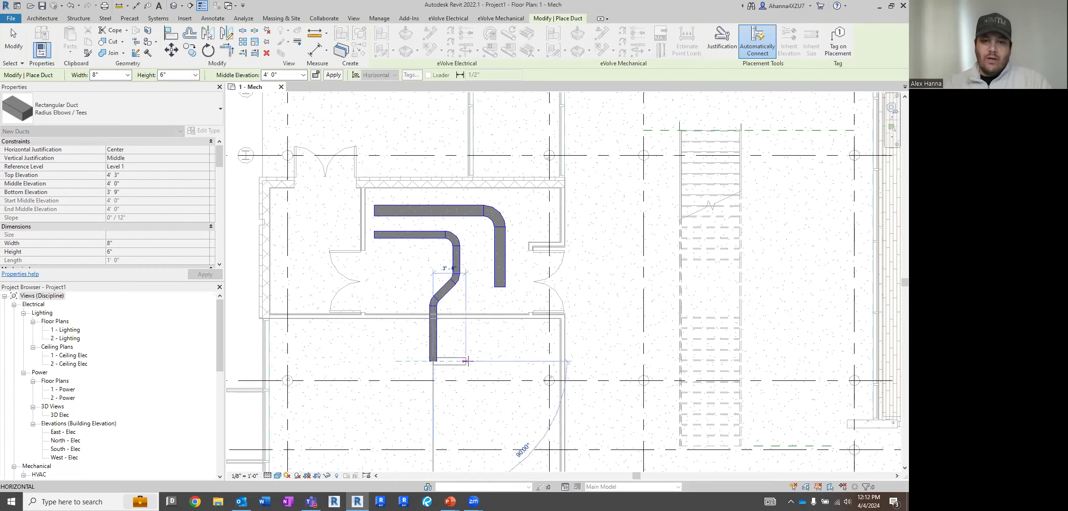
Extend the smaller duct run with a 65° angled segment about 6'-6" long, followed by a horizontal segment through the wall.
{"action": "scroll", "coordinate": [485, 432], "scroll_direction": "up", "scroll_amount": 4}
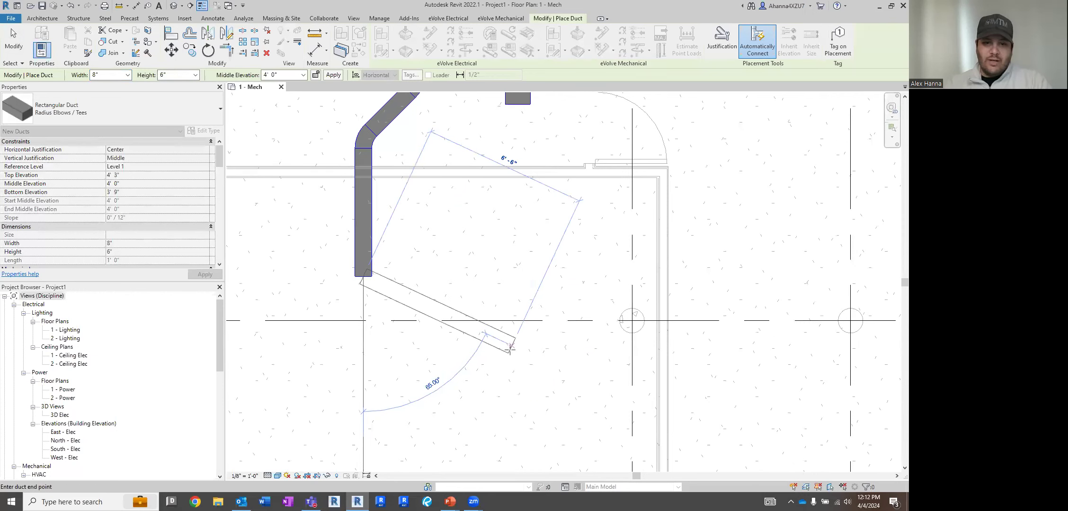
{"action": "left_click", "coordinate": [510, 349]}
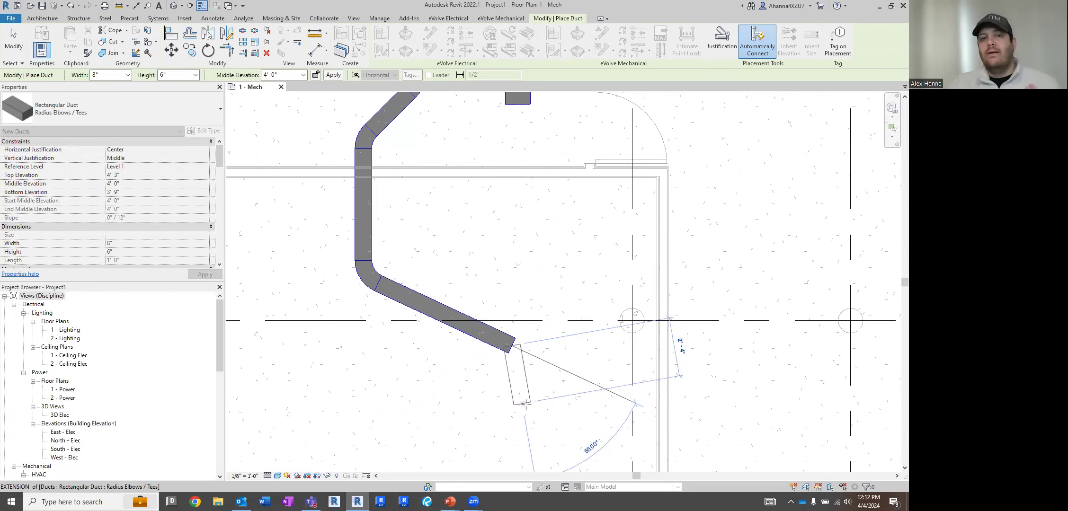
{"action": "scroll", "coordinate": [521, 406], "scroll_direction": "down", "scroll_amount": 2}
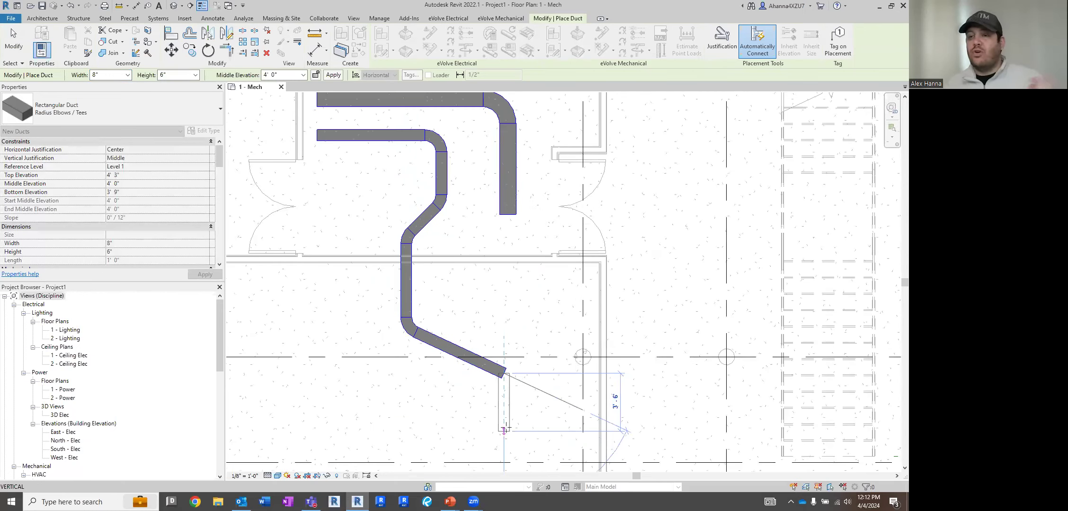
{"action": "left_click", "coordinate": [620, 374]}
{"action": "key", "text": "Escape"}
{"action": "key", "text": "Escape"}
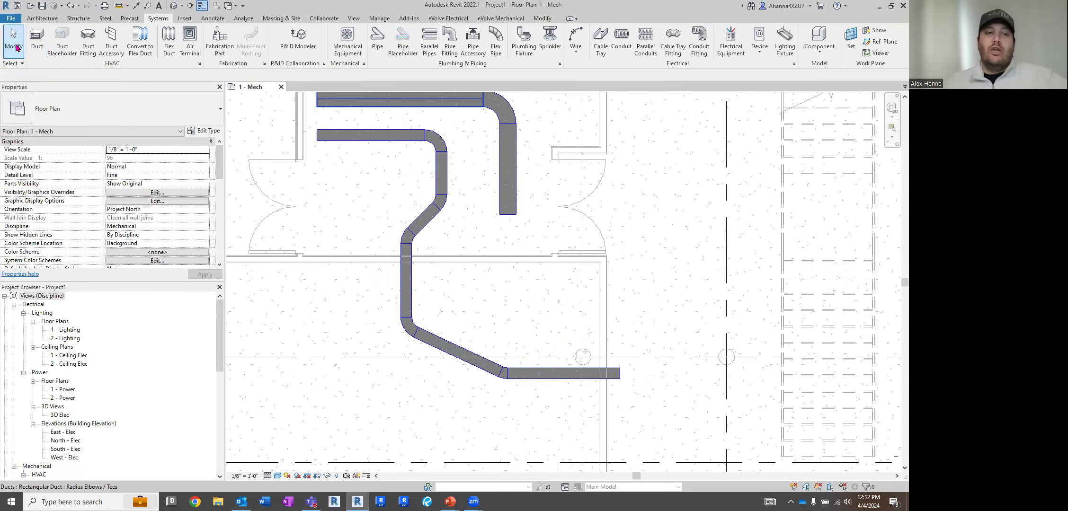
Draw a separate short horizontal duct in the open space beside the smaller duct run, below the room.
{"action": "left_click", "coordinate": [37, 41]}
{"action": "left_click", "coordinate": [257, 308]}
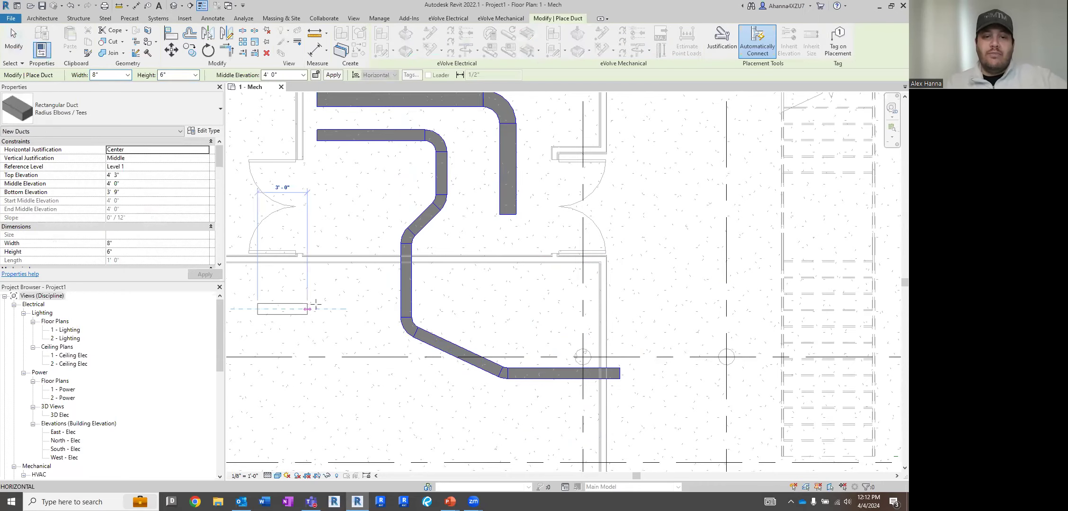
{"action": "left_click", "coordinate": [324, 309]}
{"action": "key", "text": "Escape"}
{"action": "key", "text": "Escape"}
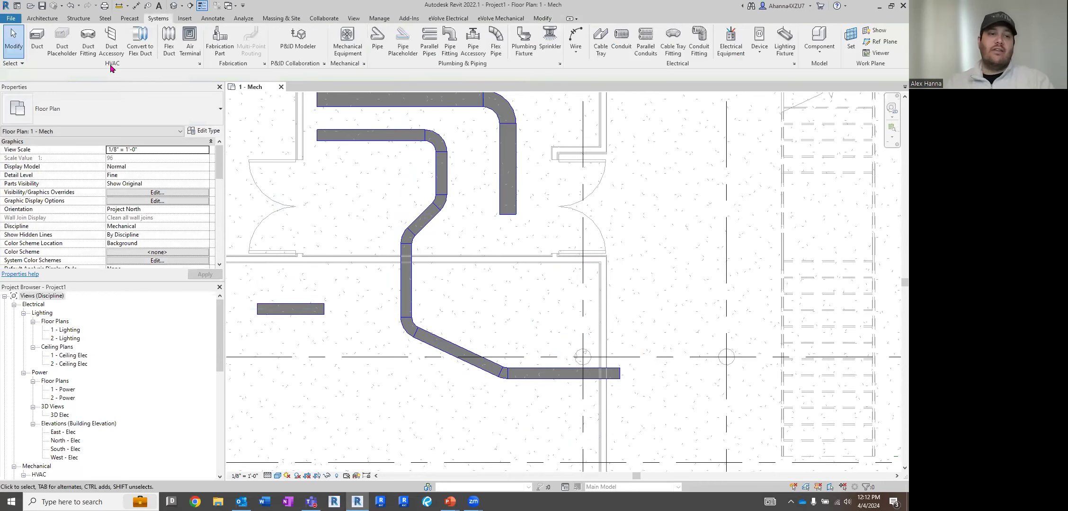
Place a Rectangular Elbow - Mitered: Standard duct fitting on the open end of the short horizontal duct, searching fittings for "elb".
{"action": "left_click", "coordinate": [88, 45]}
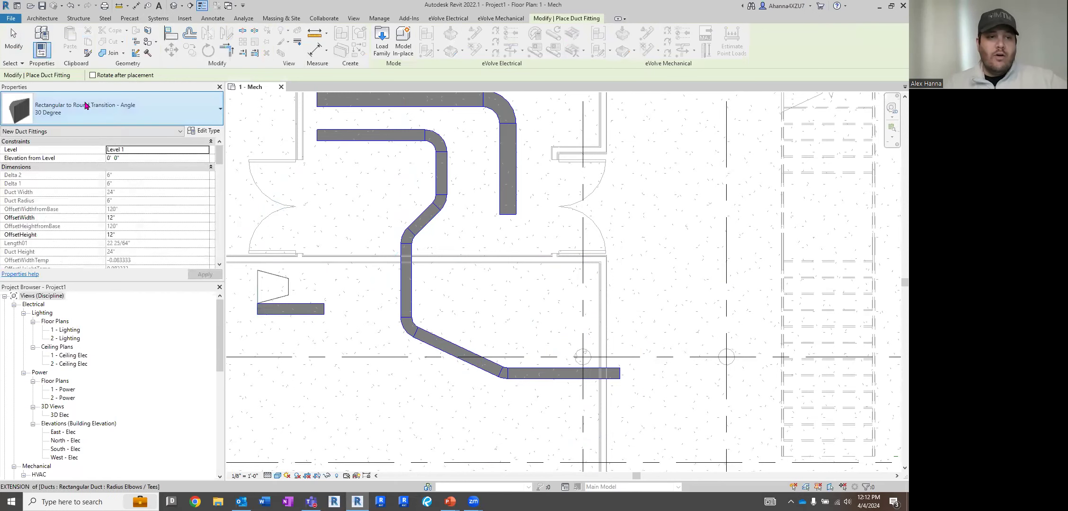
{"action": "left_click", "coordinate": [139, 107]}
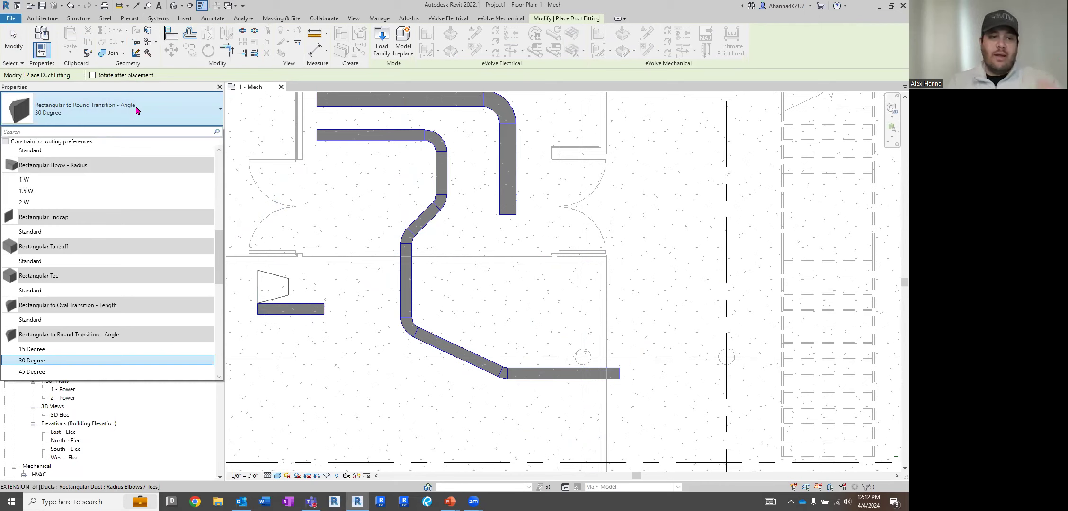
{"action": "scroll", "coordinate": [138, 251], "scroll_direction": "down", "scroll_amount": 4}
{"action": "scroll", "coordinate": [131, 289], "scroll_direction": "up", "scroll_amount": 5}
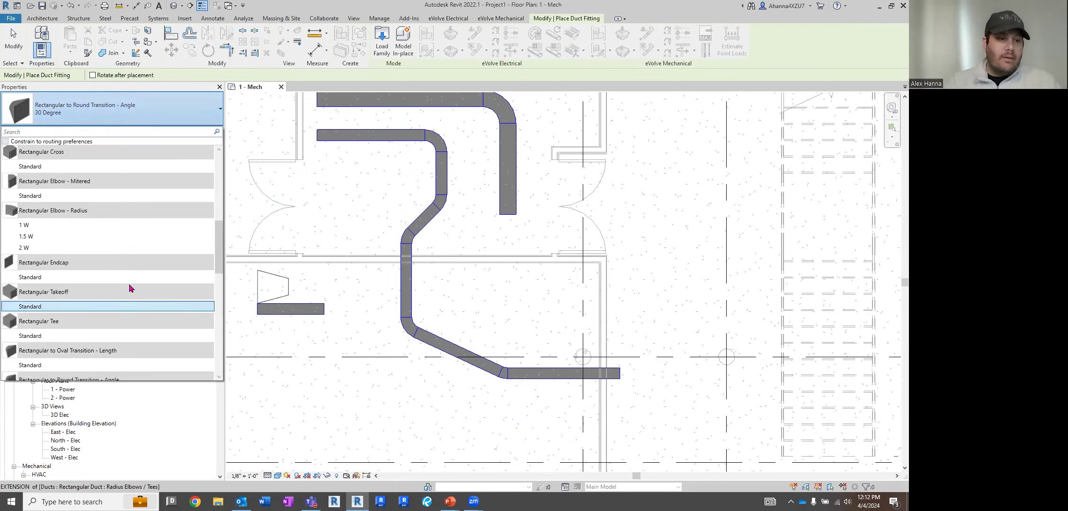
{"action": "scroll", "coordinate": [131, 289], "scroll_direction": "up", "scroll_amount": 3}
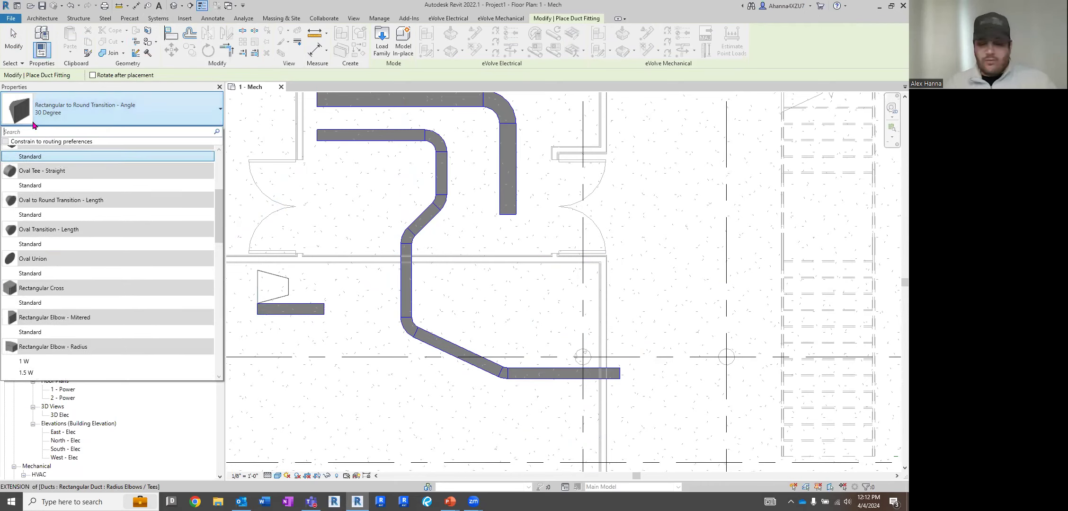
{"action": "type", "text": "b"}
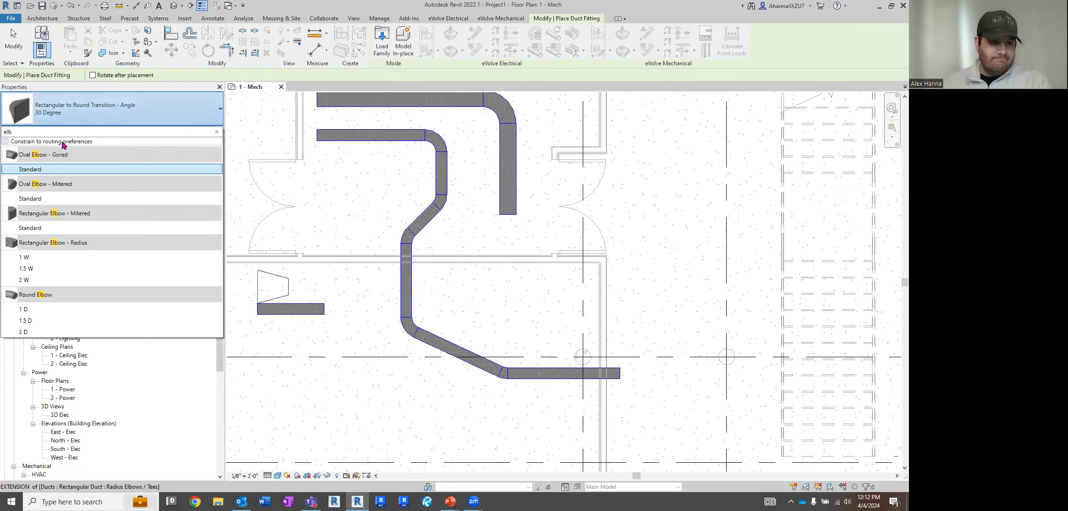
{"action": "left_click", "coordinate": [72, 228]}
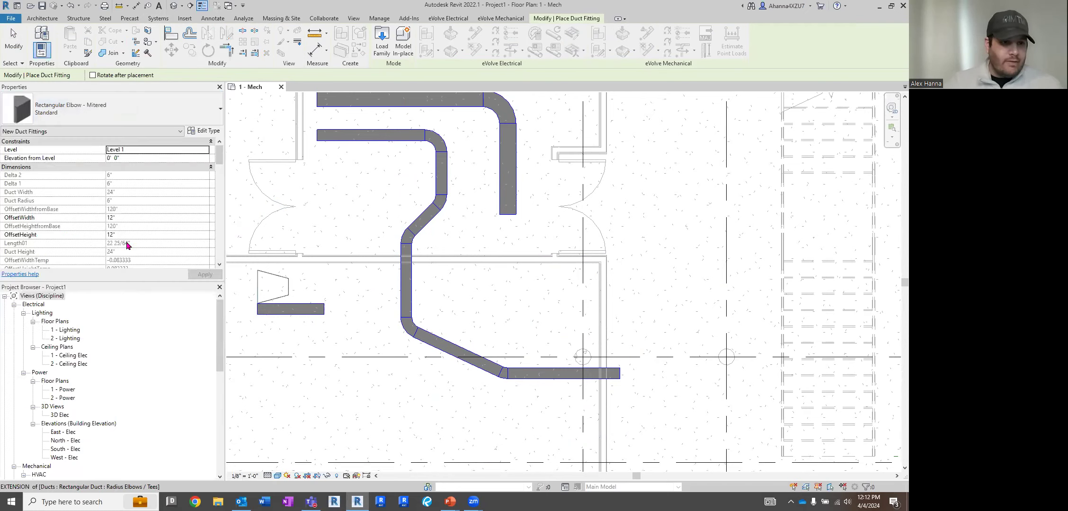
{"action": "left_click", "coordinate": [325, 309]}
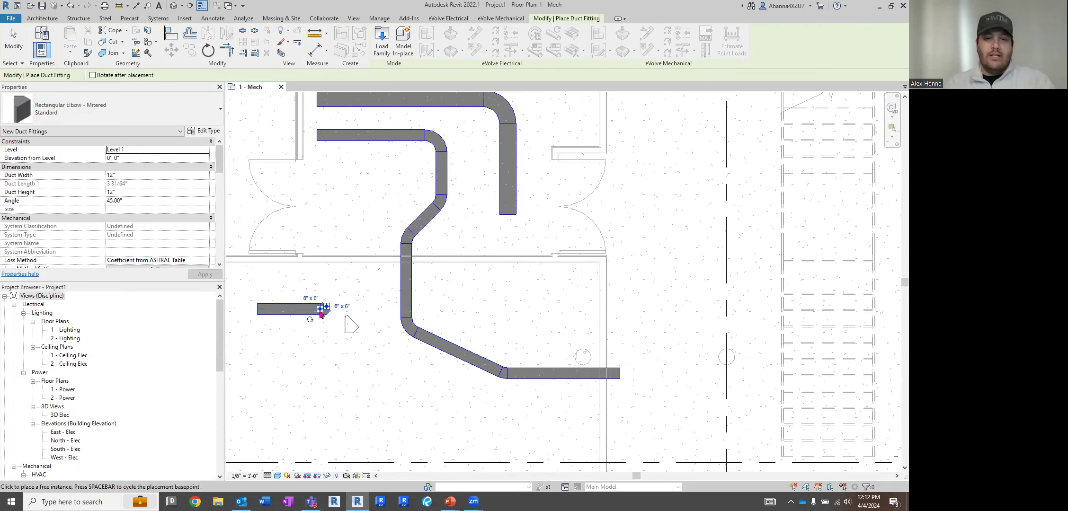
{"action": "key", "text": "Escape"}
{"action": "scroll", "coordinate": [332, 311], "scroll_direction": "up", "scroll_amount": 4}
{"action": "scroll", "coordinate": [331, 312], "scroll_direction": "down", "scroll_amount": 3}
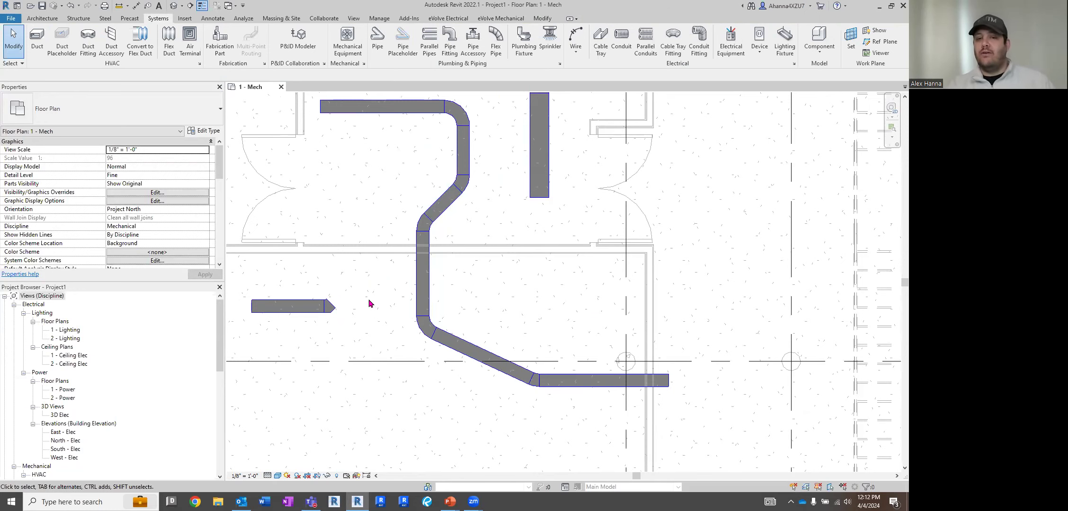
Open the routing preferences of the short duct's Radius Elbows / Tees type and enlarge the window to show all fitting entries.
{"action": "left_click", "coordinate": [425, 327]}
{"action": "left_click", "coordinate": [425, 223]}
{"action": "left_click", "coordinate": [319, 269]}
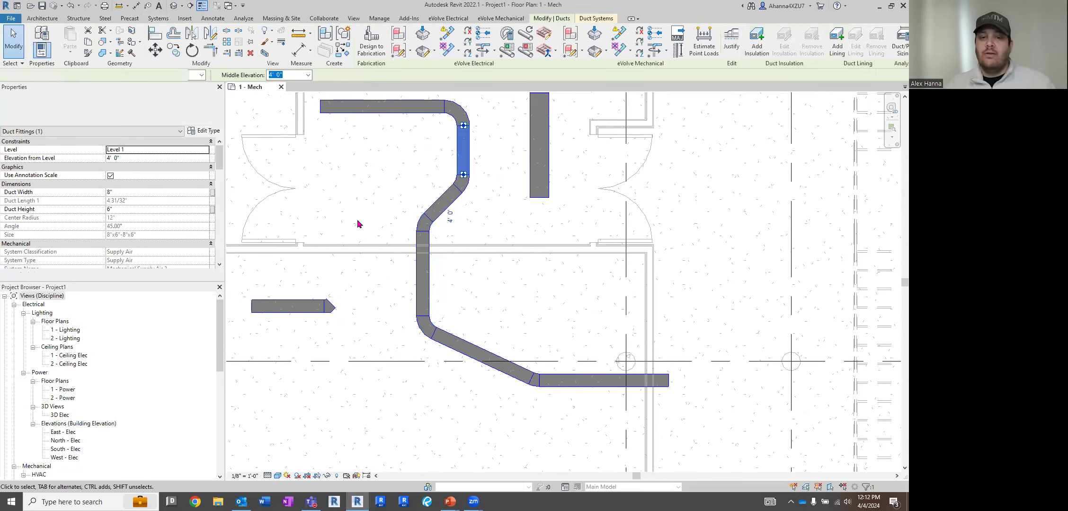
{"action": "left_click", "coordinate": [291, 313]}
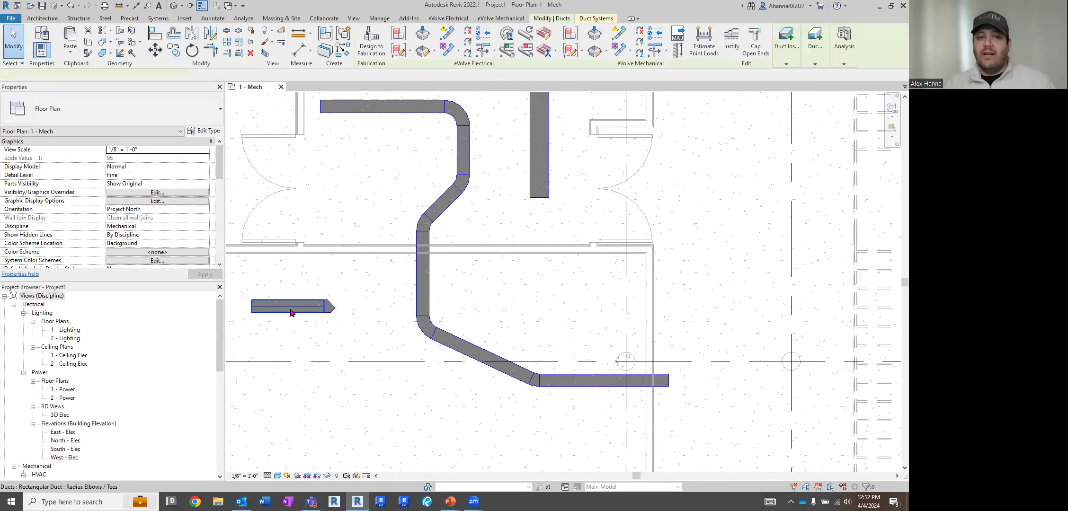
{"action": "left_click", "coordinate": [205, 131]}
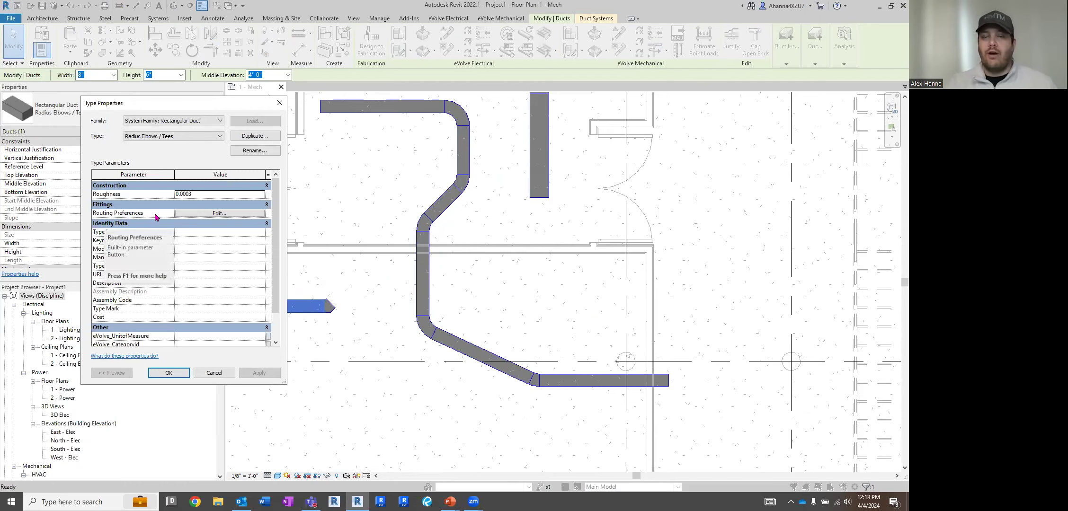
{"action": "left_click", "coordinate": [205, 214]}
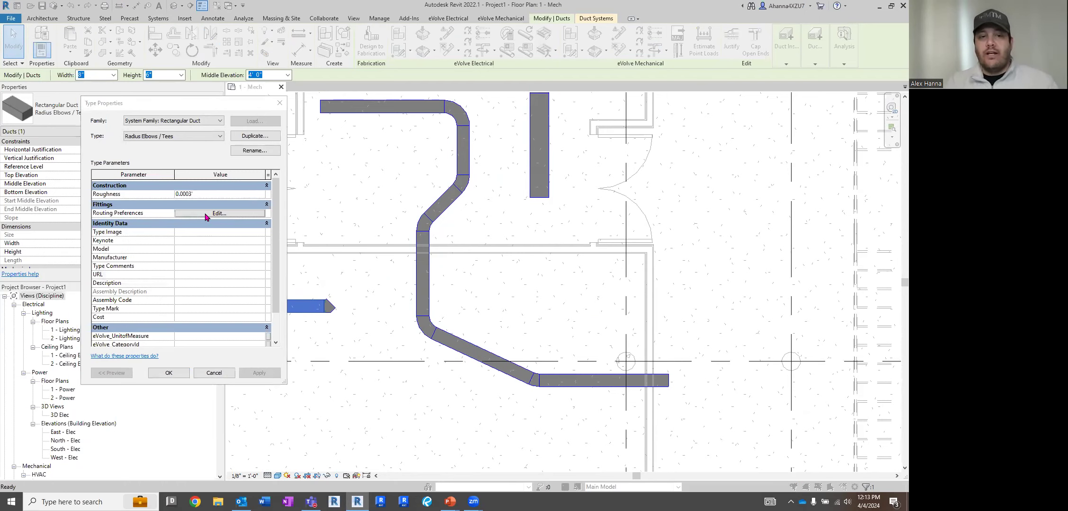
{"action": "left_click_drag", "start_coordinate": [215, 136], "coordinate": [343, 80]}
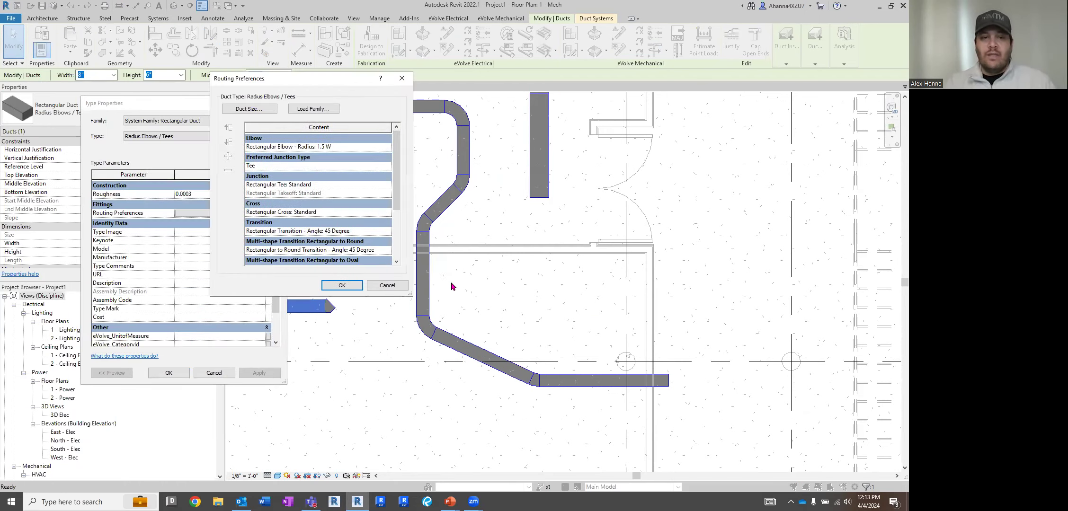
{"action": "left_click_drag", "start_coordinate": [410, 293], "coordinate": [579, 395]}
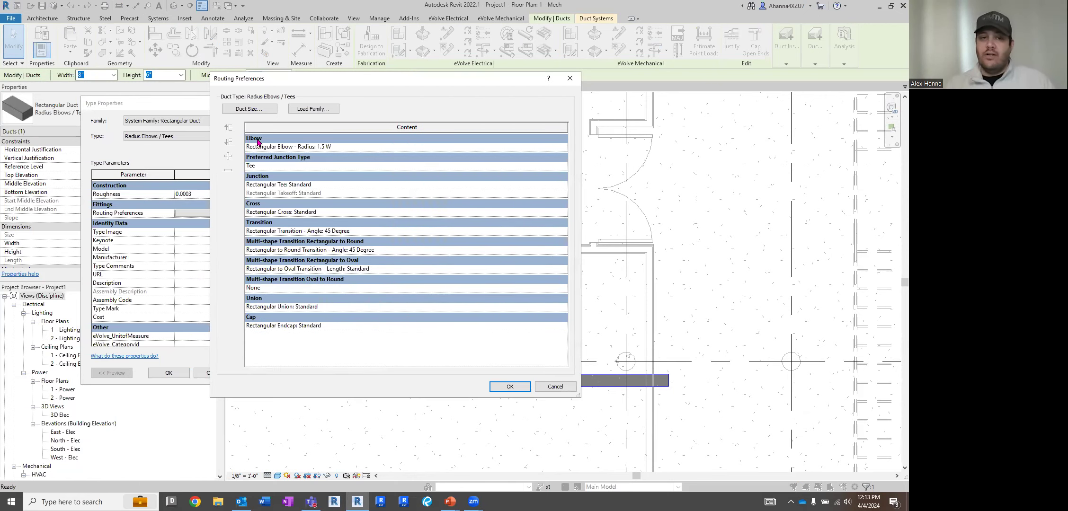
Examine the elbow, preferred junction type and cross entries in the duct type's routing preferences.
{"action": "left_click", "coordinate": [274, 147]}
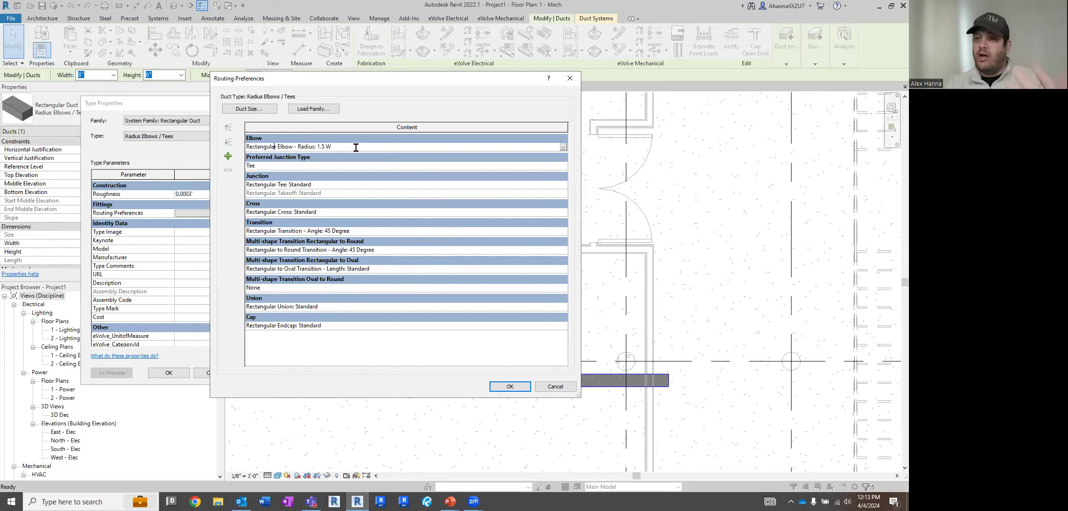
{"action": "left_click", "coordinate": [296, 166]}
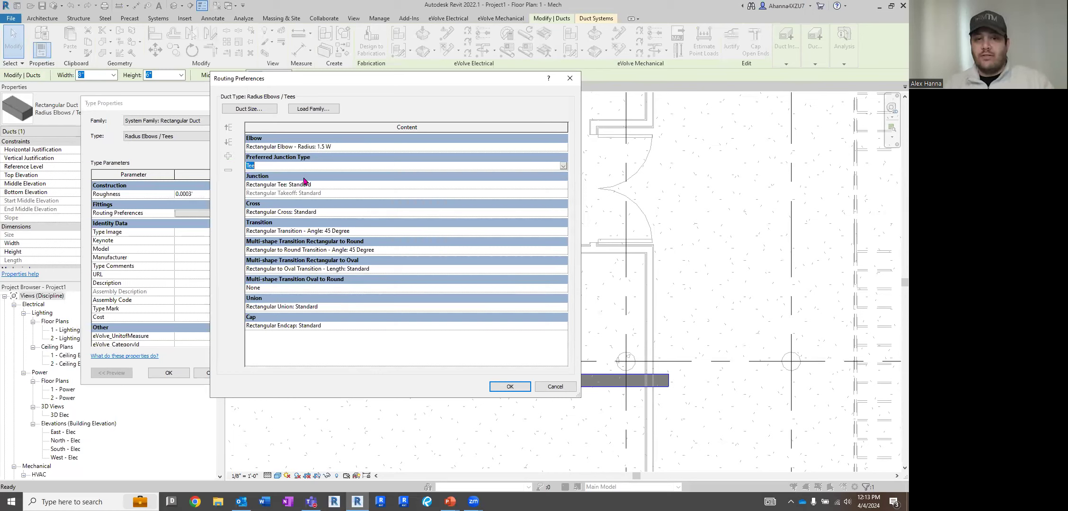
{"action": "left_click", "coordinate": [330, 211]}
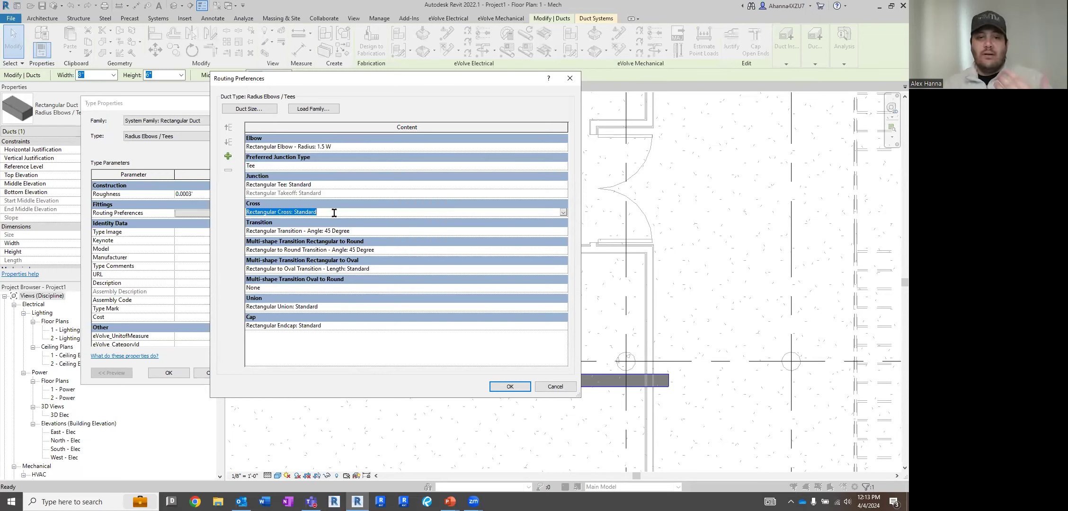
Change the Radius Elbows / Tees type's elbow entry to Rectangular Elbow - Mitered: Standard and accept the routing preferences and type properties.
{"action": "left_click", "coordinate": [524, 147]}
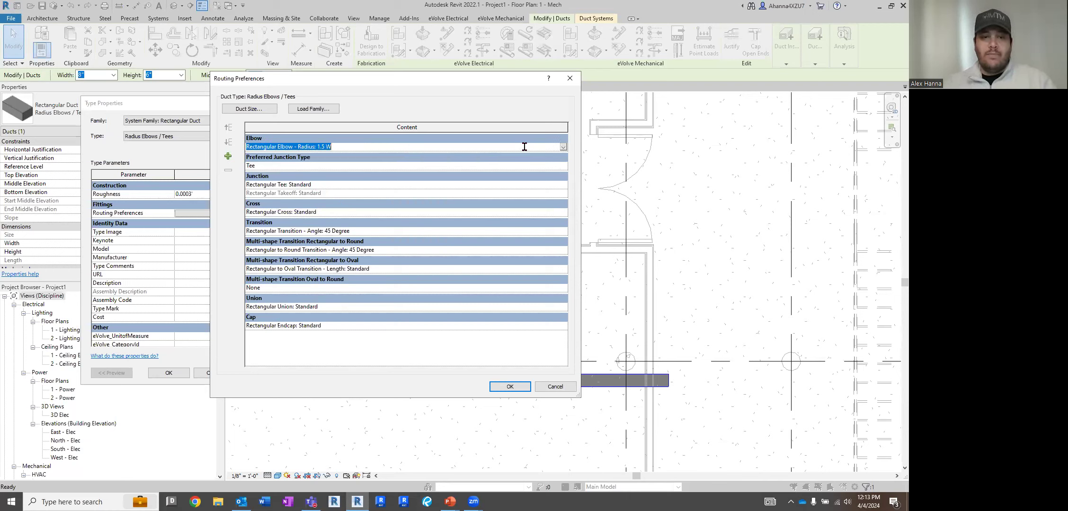
{"action": "left_click", "coordinate": [562, 147]}
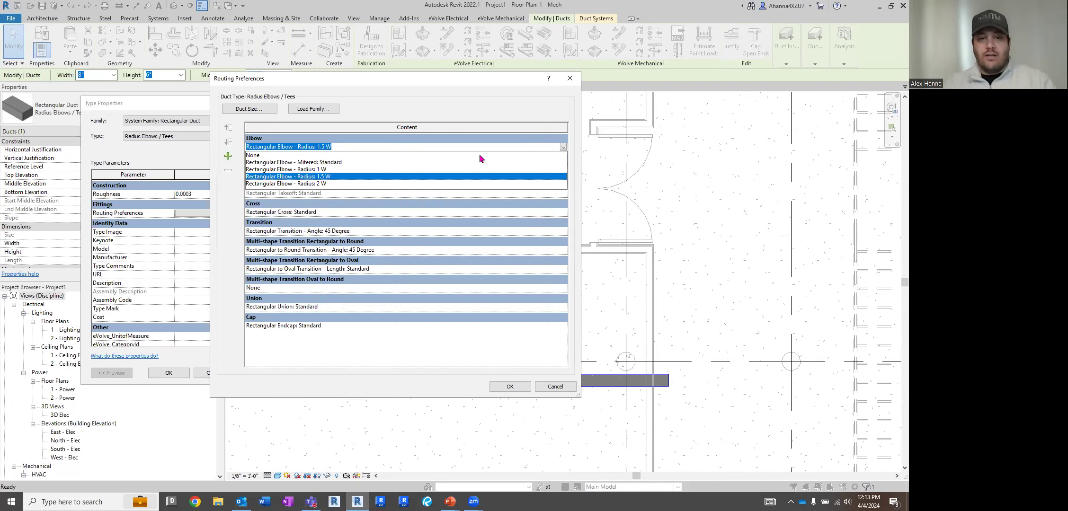
{"action": "left_click", "coordinate": [332, 162]}
{"action": "left_click", "coordinate": [510, 387]}
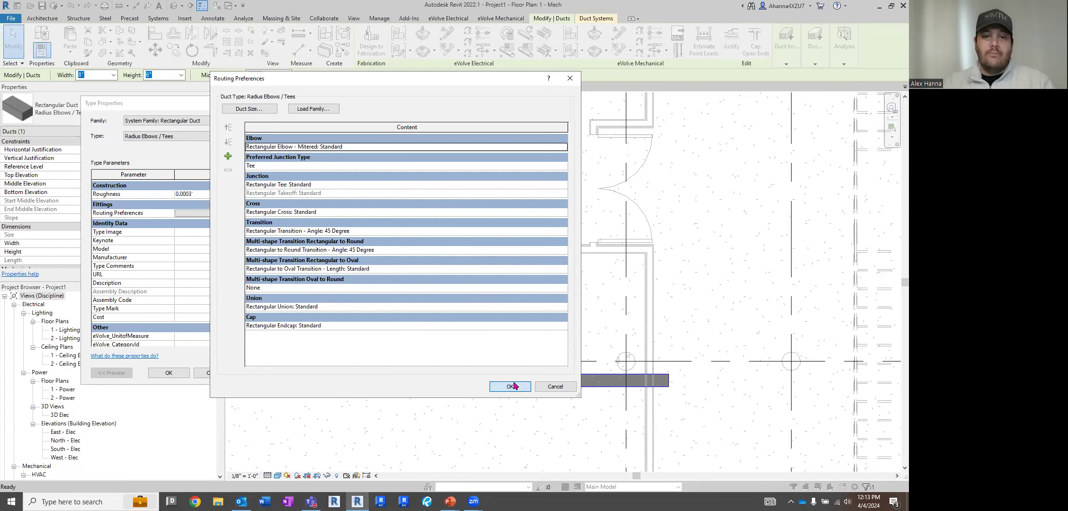
{"action": "left_click", "coordinate": [151, 374]}
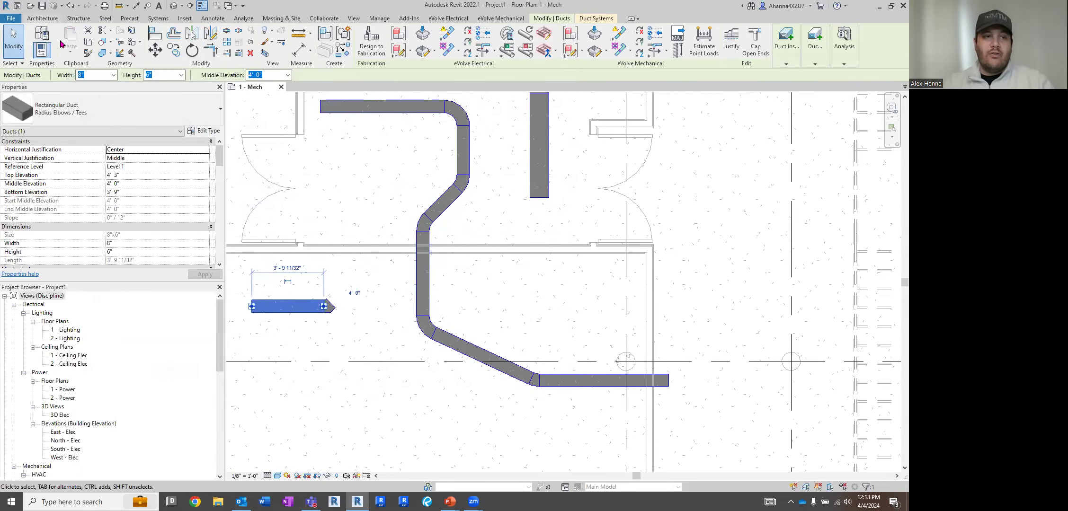
Draw an L-shaped 8" x 6" duct with a 90-degree downward turn in the room, beside the smaller duct run.
{"action": "scroll", "coordinate": [355, 218], "scroll_direction": "up", "scroll_amount": 1}
{"action": "left_click", "coordinate": [319, 171]}
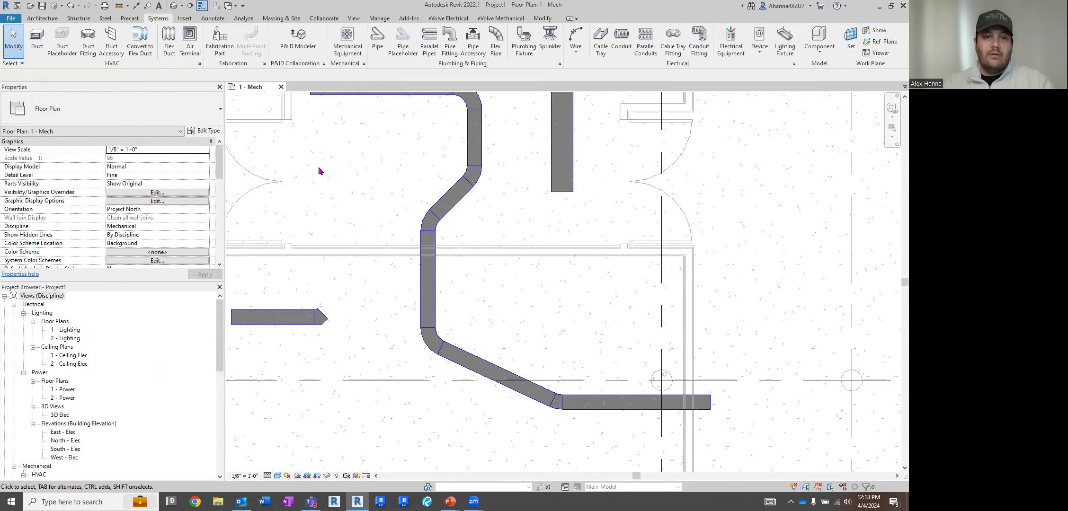
{"action": "left_click", "coordinate": [37, 40]}
{"action": "left_click", "coordinate": [380, 145]}
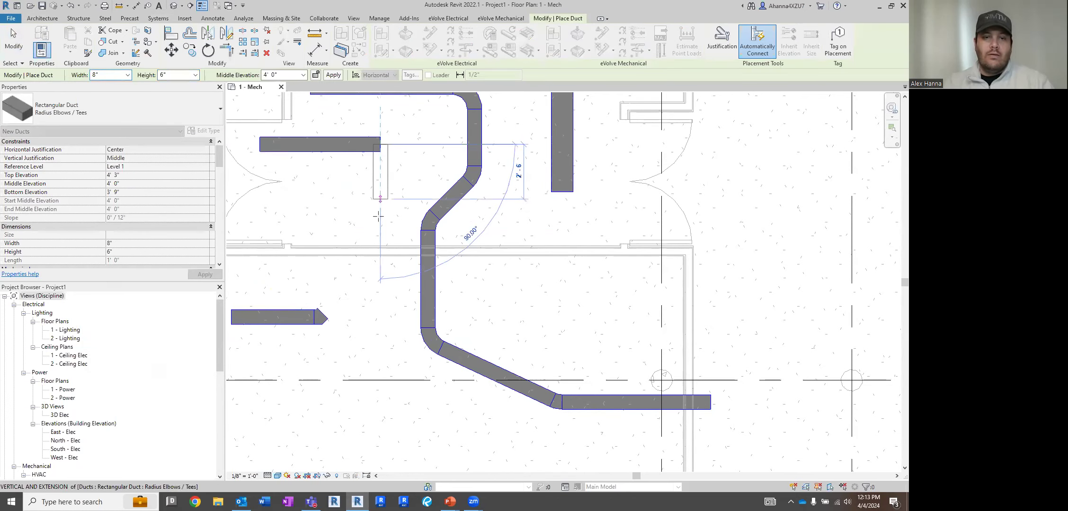
{"action": "left_click", "coordinate": [380, 231]}
{"action": "key", "text": "Escape"}
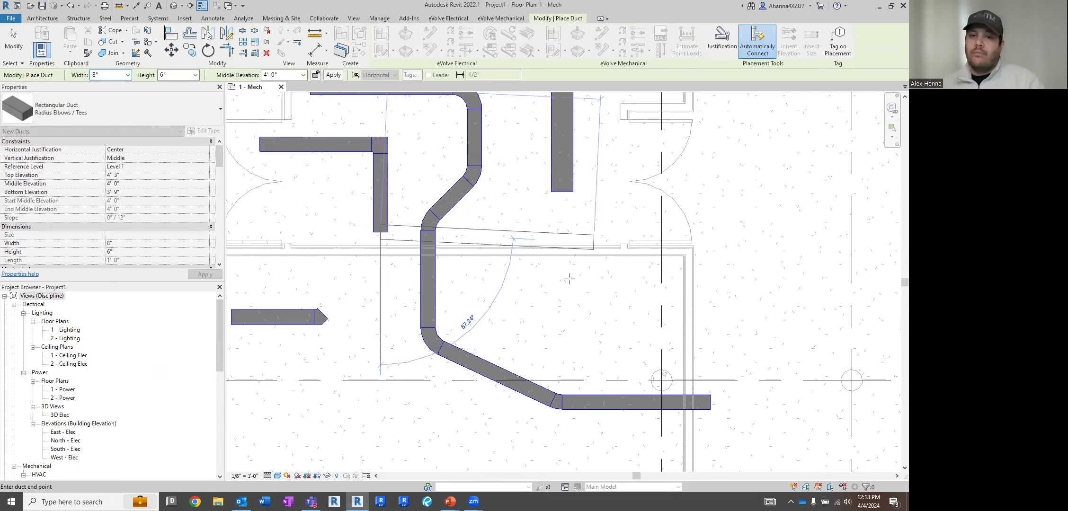
{"action": "key", "text": "Escape"}
{"action": "scroll", "coordinate": [383, 145], "scroll_direction": "up", "scroll_amount": 5}
{"action": "scroll", "coordinate": [460, 235], "scroll_direction": "down", "scroll_amount": 6}
{"action": "key", "text": "Escape"}
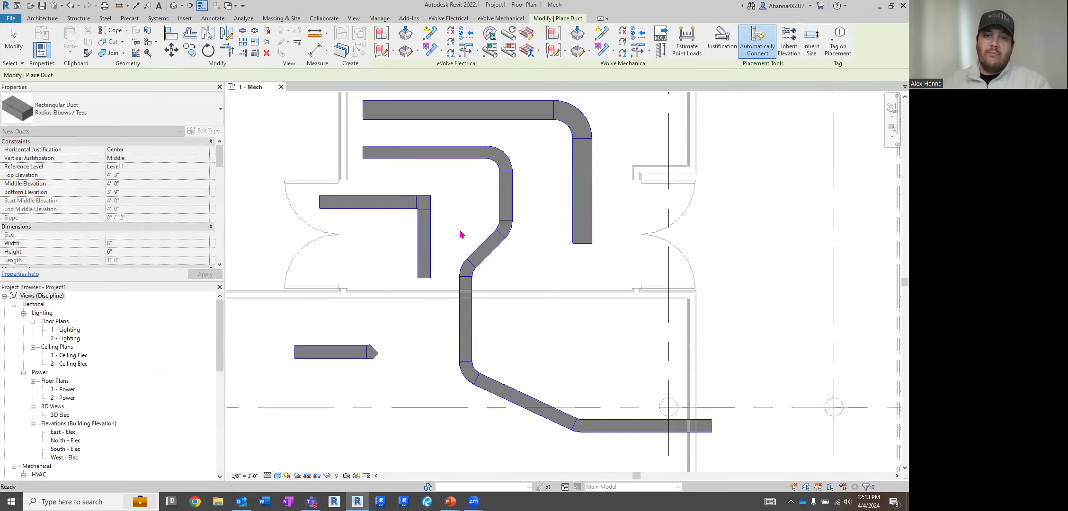
Inspect the radius elbow at the first bend of the smaller duct run.
{"action": "left_click", "coordinate": [534, 158]}
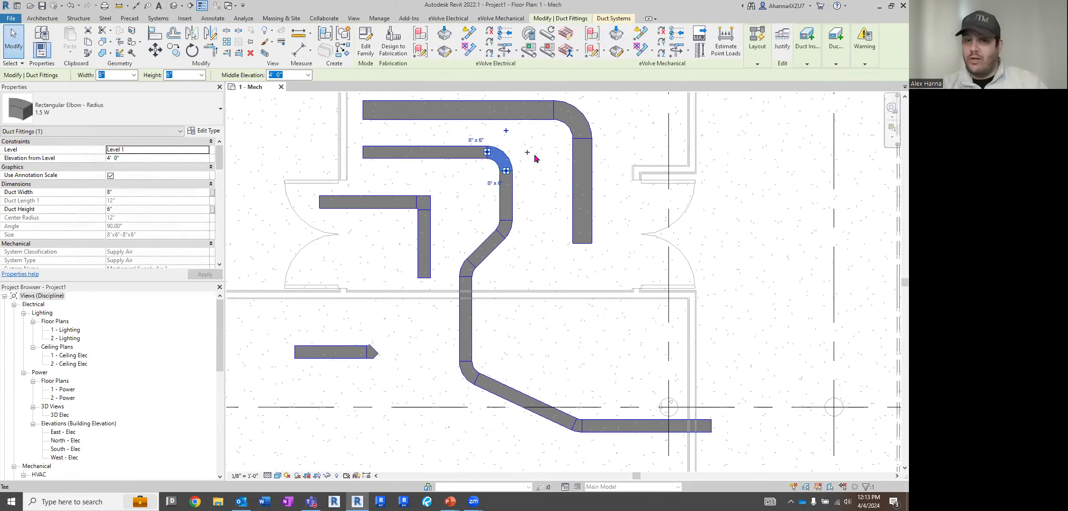
{"action": "left_click", "coordinate": [289, 144]}
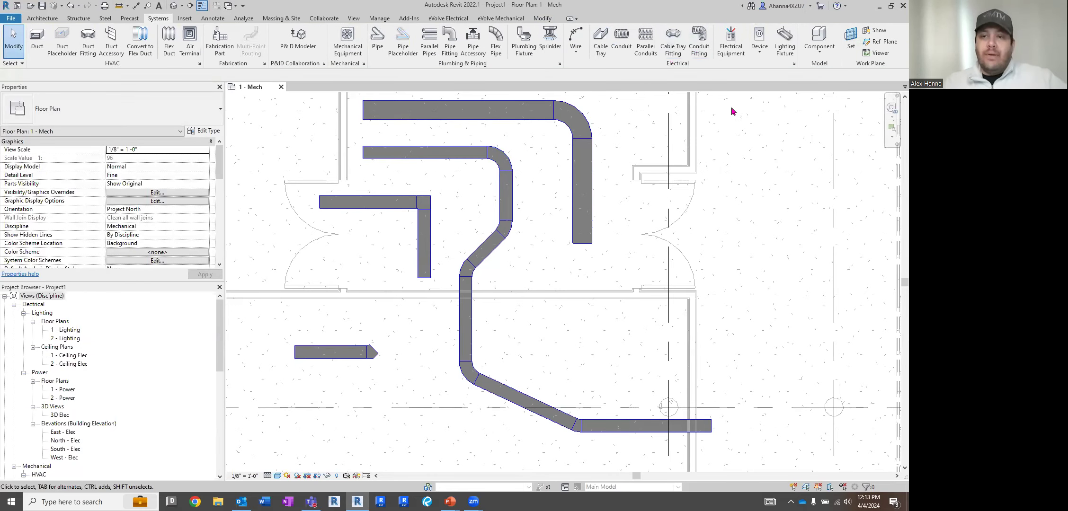
Draw a 6" pipe sloped up at 1/8" / 12", running horizontally below the large duct and turning 90 degrees upward in plan.
{"action": "left_click", "coordinate": [379, 42]}
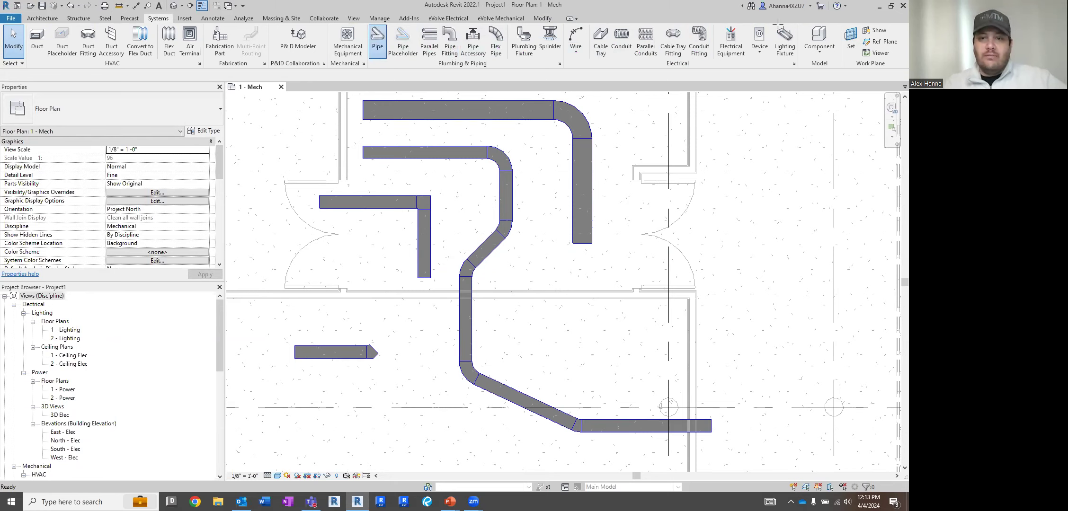
{"action": "left_click", "coordinate": [525, 278]}
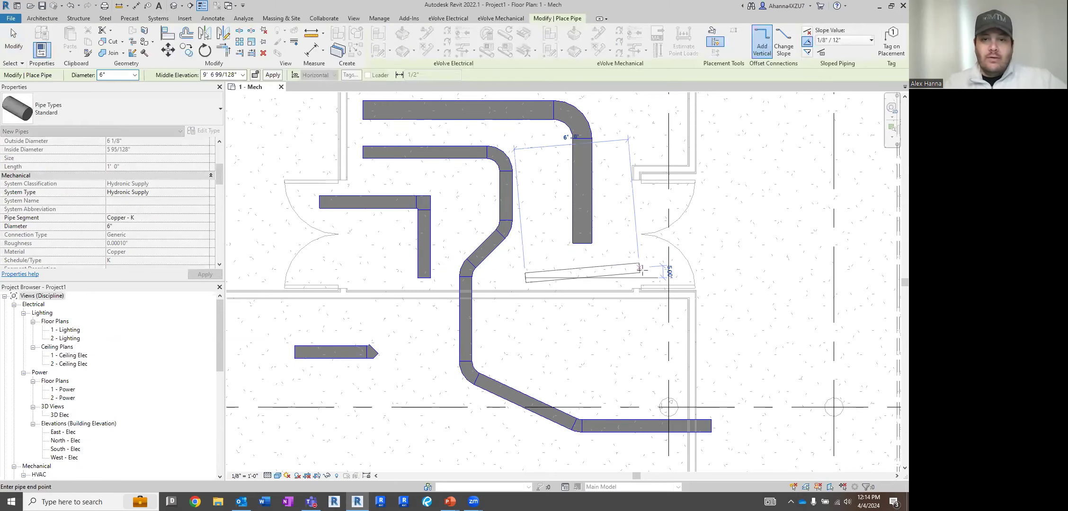
{"action": "left_click", "coordinate": [728, 278]}
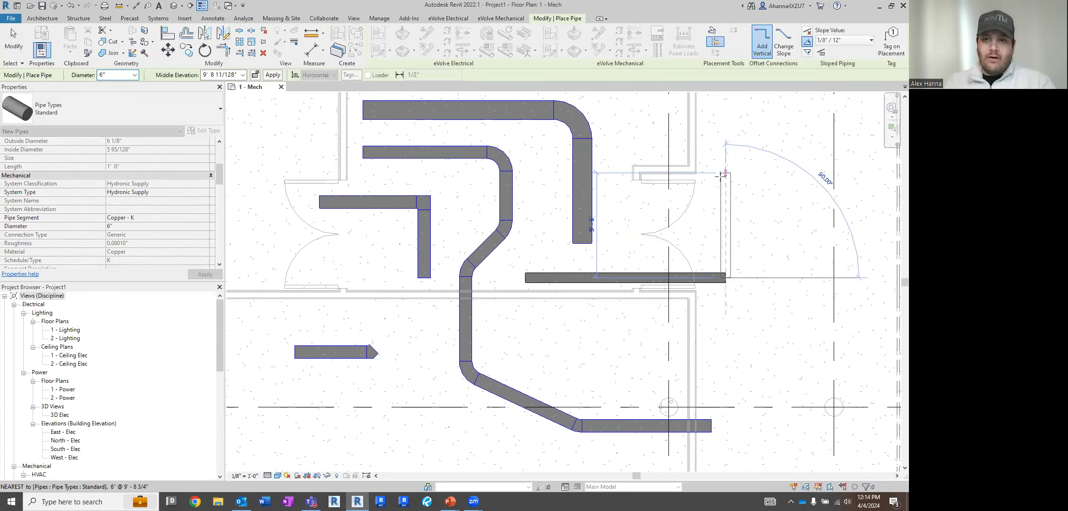
{"action": "key", "text": "Escape"}
{"action": "key", "text": "Escape"}
{"action": "left_click", "coordinate": [727, 278]}
{"action": "left_click", "coordinate": [704, 229]}
Draw a 3/4" pipe below the 6" pipe, running horizontally and turning 90 degrees downward in plan.
{"action": "left_click", "coordinate": [377, 40]}
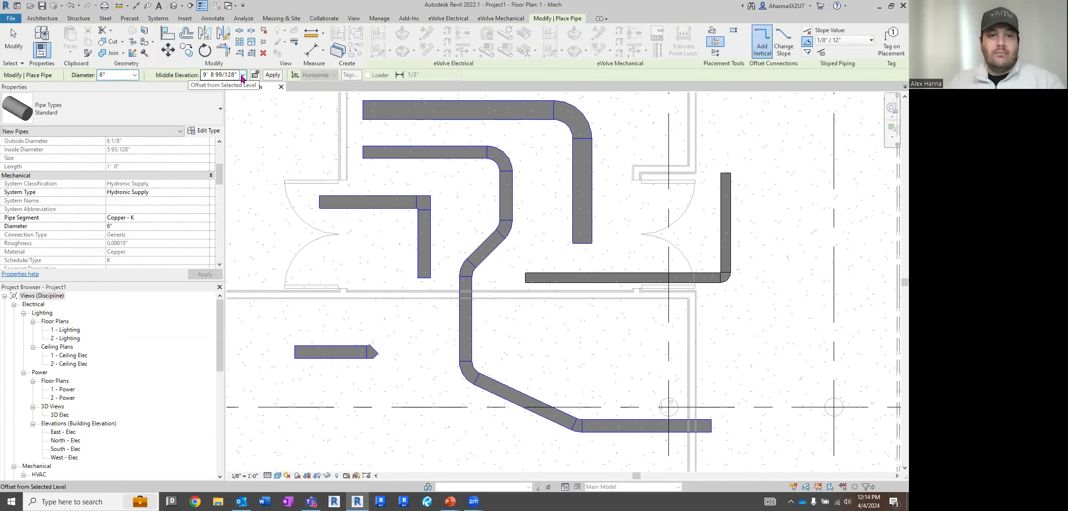
{"action": "left_click", "coordinate": [134, 75]}
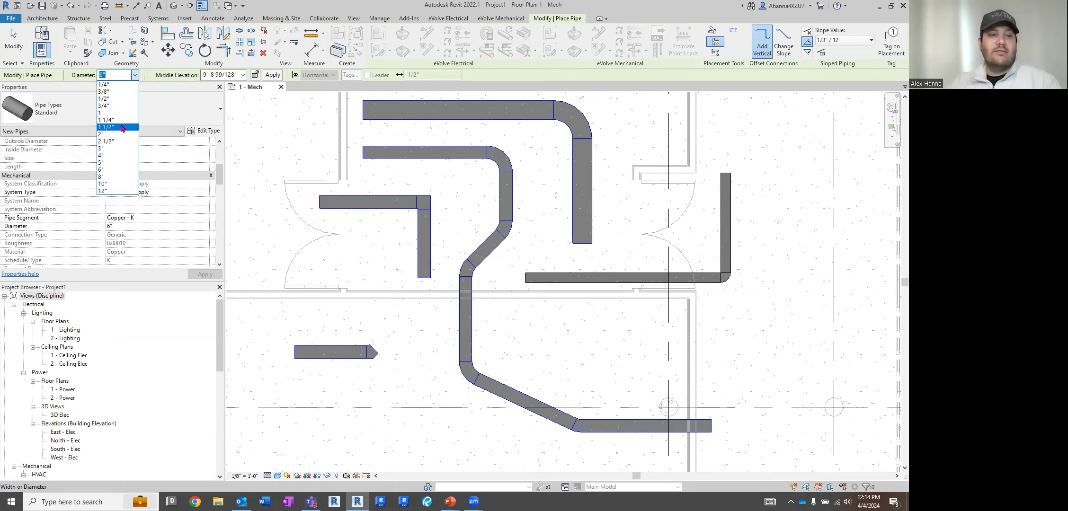
{"action": "left_click", "coordinate": [119, 106]}
{"action": "left_click", "coordinate": [526, 329]}
{"action": "left_click", "coordinate": [735, 329]}
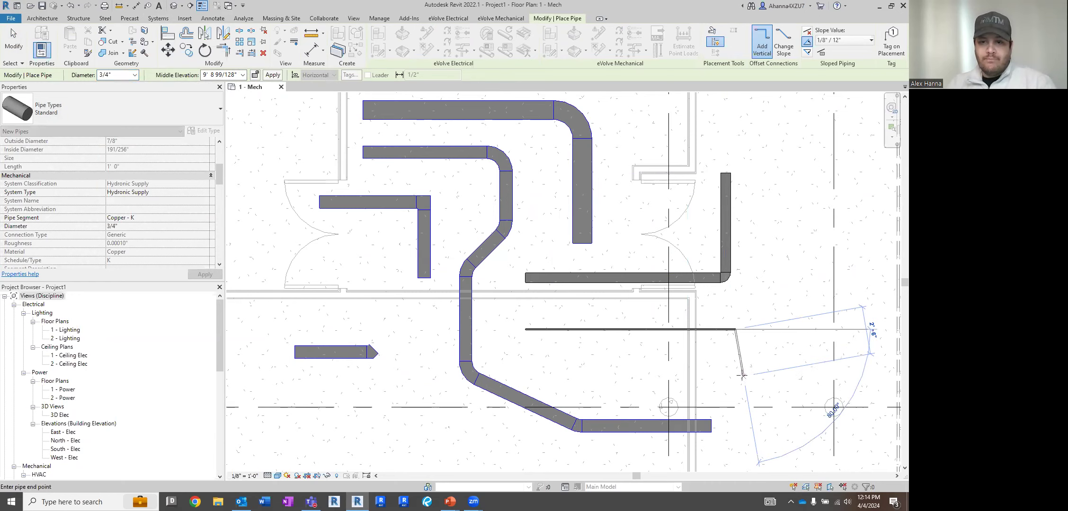
{"action": "left_click", "coordinate": [735, 376]}
{"action": "key", "text": "Escape"}
{"action": "key", "text": "Escape"}
{"action": "middle_click_drag", "start_coordinate": [780, 384], "coordinate": [760, 380]}
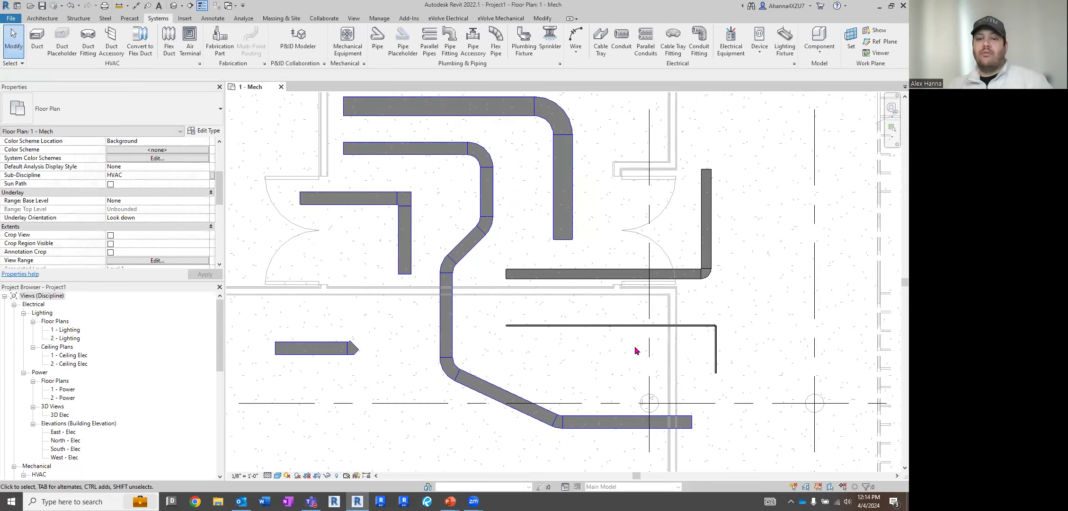
Inspect both legs of the 3/4" pipe and the horizontal leg of the 6" pipe.
{"action": "left_click", "coordinate": [623, 322]}
{"action": "left_click", "coordinate": [715, 348]}
{"action": "left_click", "coordinate": [592, 268]}
{"action": "left_click", "coordinate": [602, 187]}
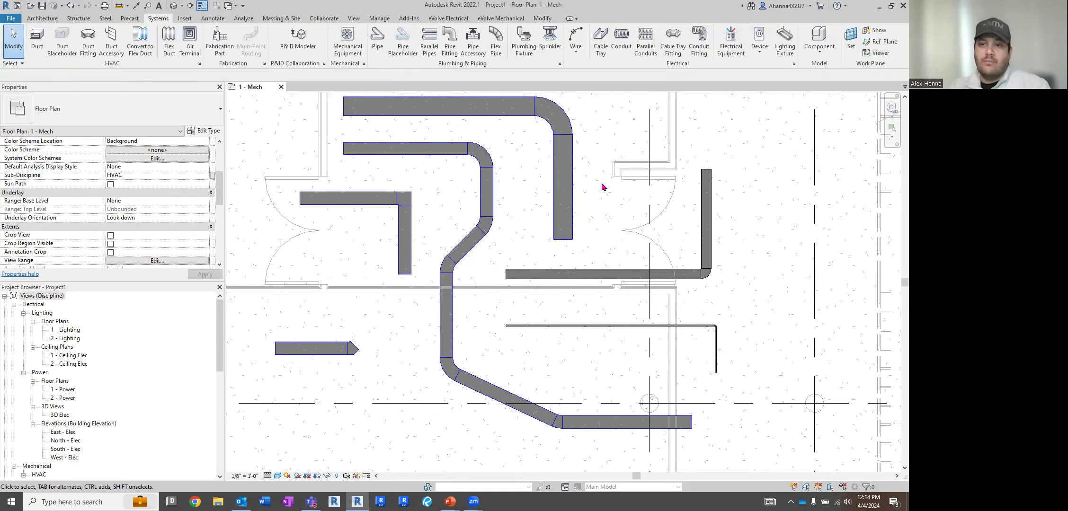
Switch the Pipe command's sloped piping option to Slope Down with a slope value of 1/8" / 12", and exit without drawing.
{"action": "left_click", "coordinate": [378, 42]}
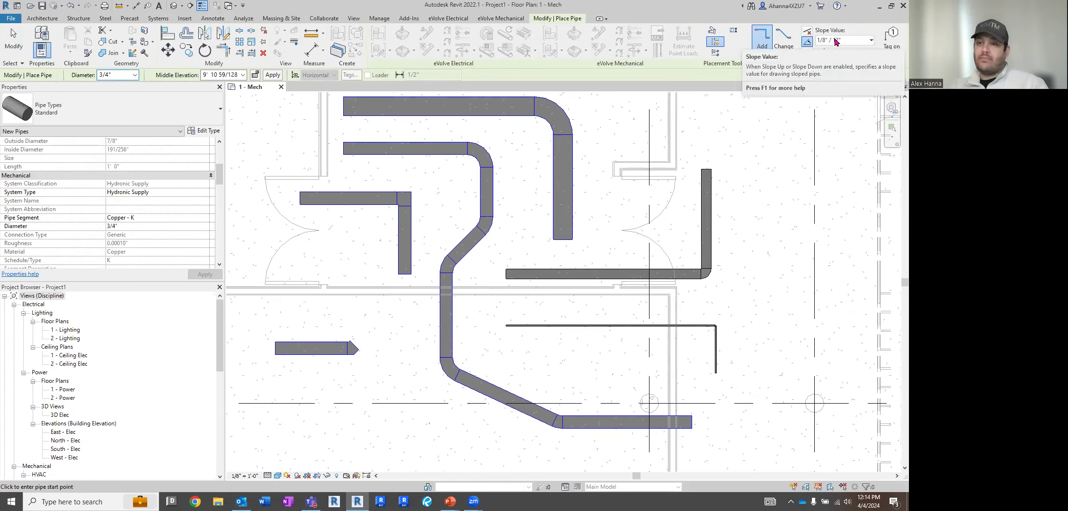
{"action": "left_click", "coordinate": [807, 52]}
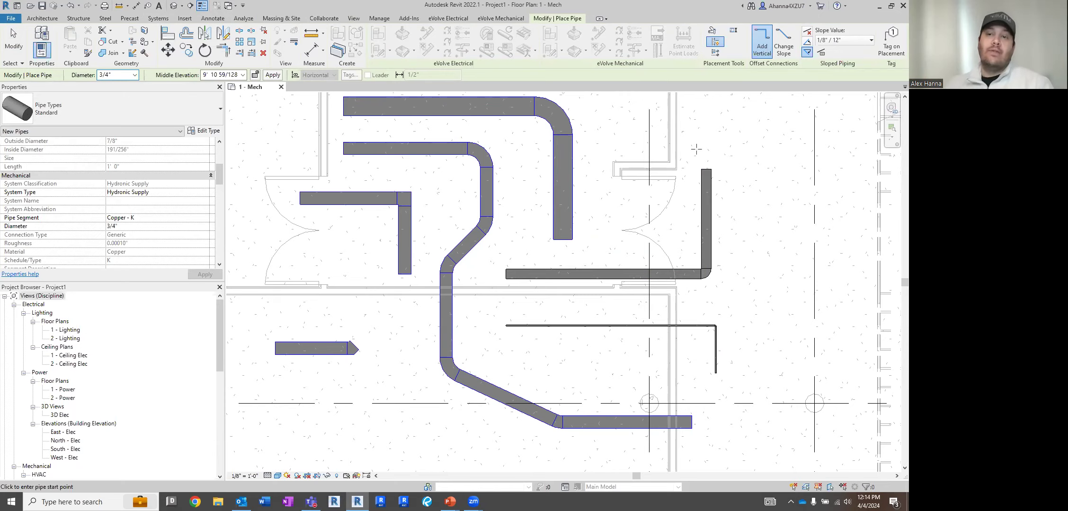
{"action": "key", "text": "Escape"}
Examine the slope and end elevations of the 6" pipe's horizontal leg.
{"action": "scroll", "coordinate": [624, 278], "scroll_direction": "down", "scroll_amount": 2}
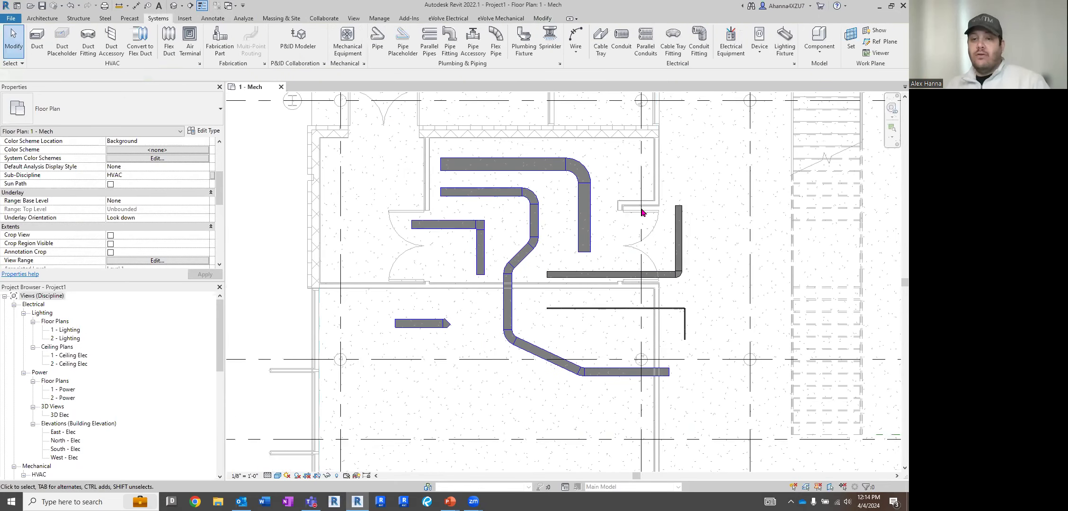
{"action": "left_click", "coordinate": [625, 274]}
{"action": "scroll", "coordinate": [625, 268], "scroll_direction": "up", "scroll_amount": 2}
{"action": "scroll", "coordinate": [624, 268], "scroll_direction": "up", "scroll_amount": 1}
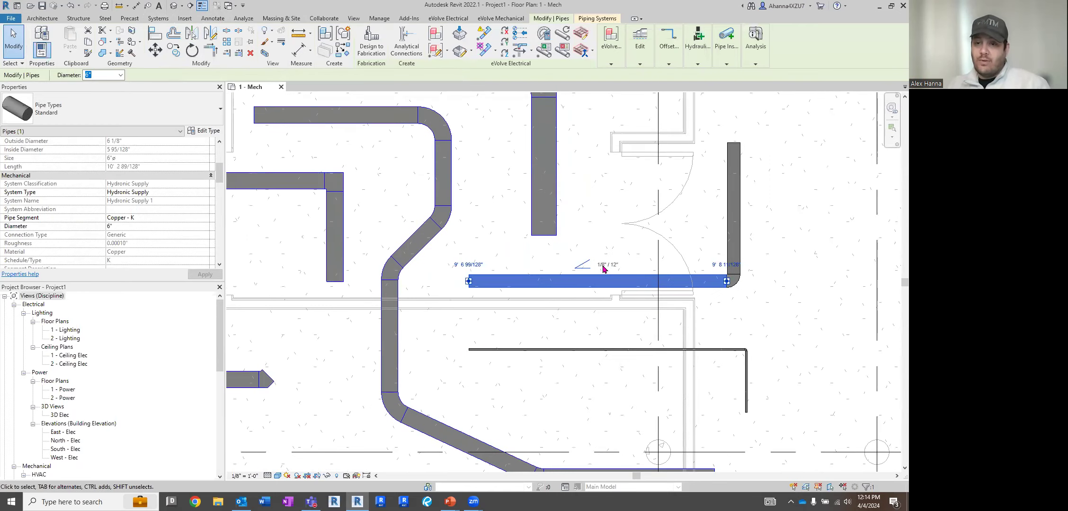
{"action": "scroll", "coordinate": [659, 266], "scroll_direction": "down", "scroll_amount": 3}
{"action": "left_click", "coordinate": [771, 255]}
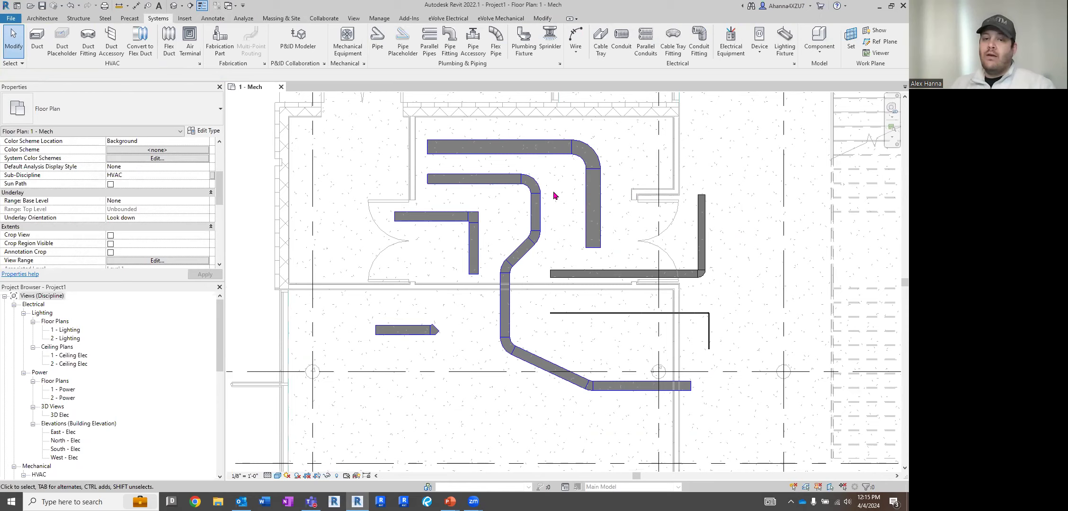
Open the default 3D view of the drawn ducts and pipes and clear the selection.
{"action": "left_click_drag", "start_coordinate": [517, 163], "coordinate": [760, 389]}
{"action": "left_click", "coordinate": [174, 6]}
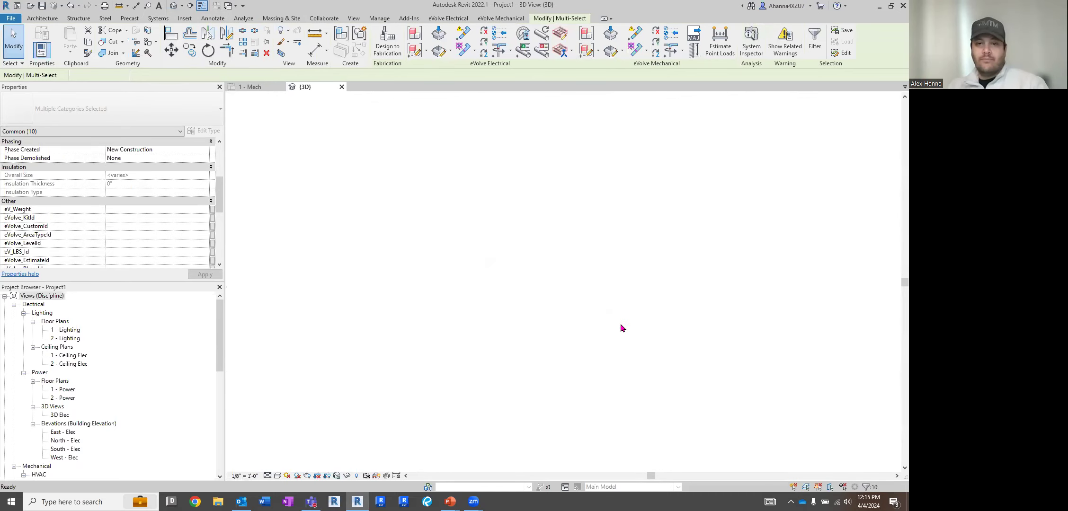
{"action": "left_click", "coordinate": [590, 323]}
{"action": "scroll", "coordinate": [507, 249], "scroll_direction": "up", "scroll_amount": 4}
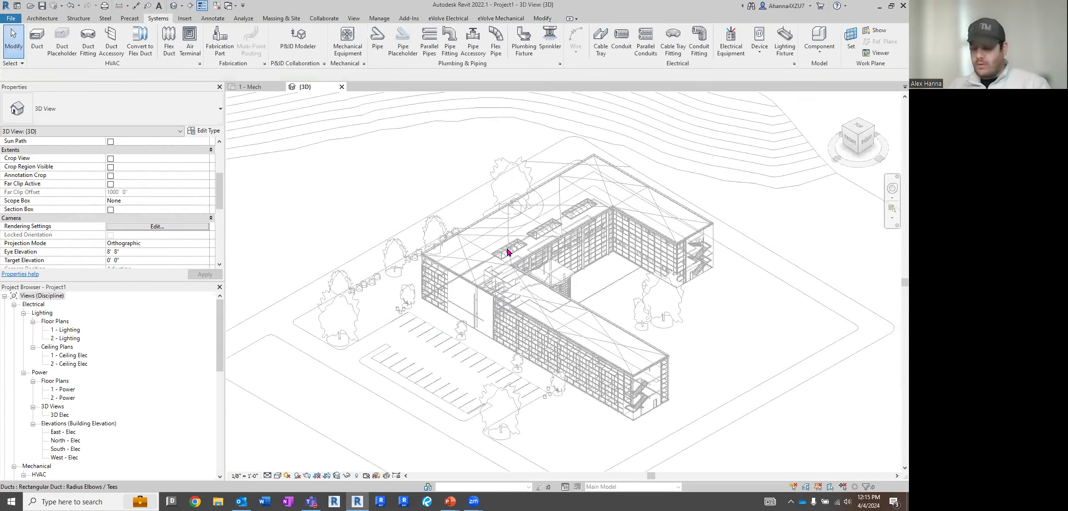
Hide the linked model rac_advanced_sample_project.rvt in the 3D view through its visibility/graphic overrides.
{"action": "key", "text": "v"}
{"action": "key", "text": "g"}
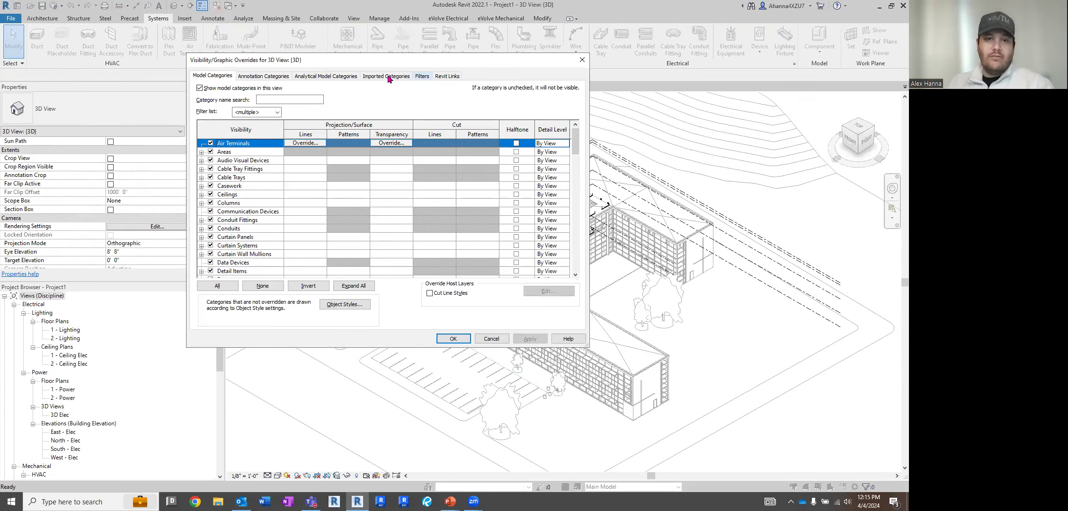
{"action": "left_click", "coordinate": [447, 75]}
{"action": "left_click", "coordinate": [210, 119]}
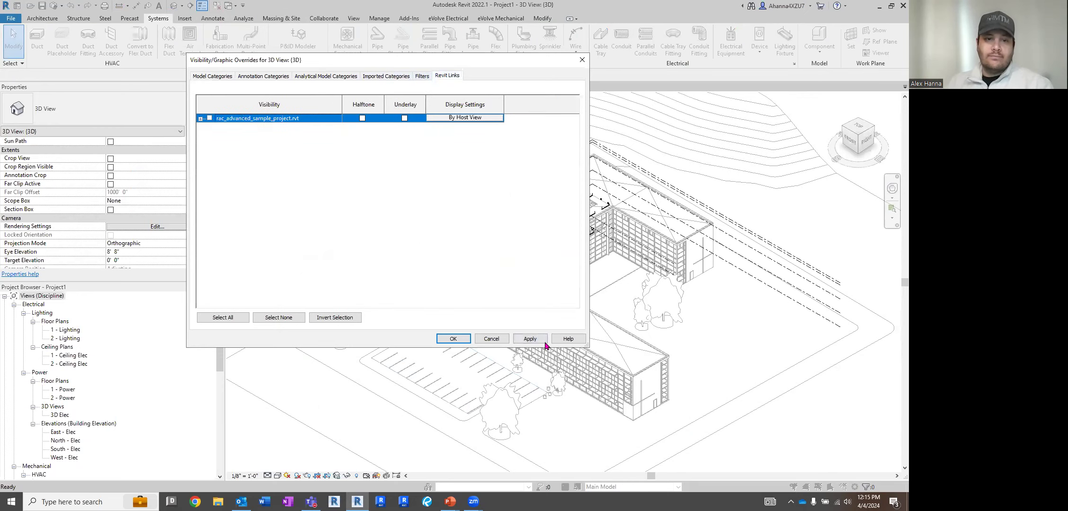
{"action": "left_click", "coordinate": [529, 338]}
{"action": "left_click", "coordinate": [452, 338]}
Set the 3D view's detail level to Fine and change its visual style to one with filled surfaces.
{"action": "scroll", "coordinate": [535, 273], "scroll_direction": "up", "scroll_amount": 10}
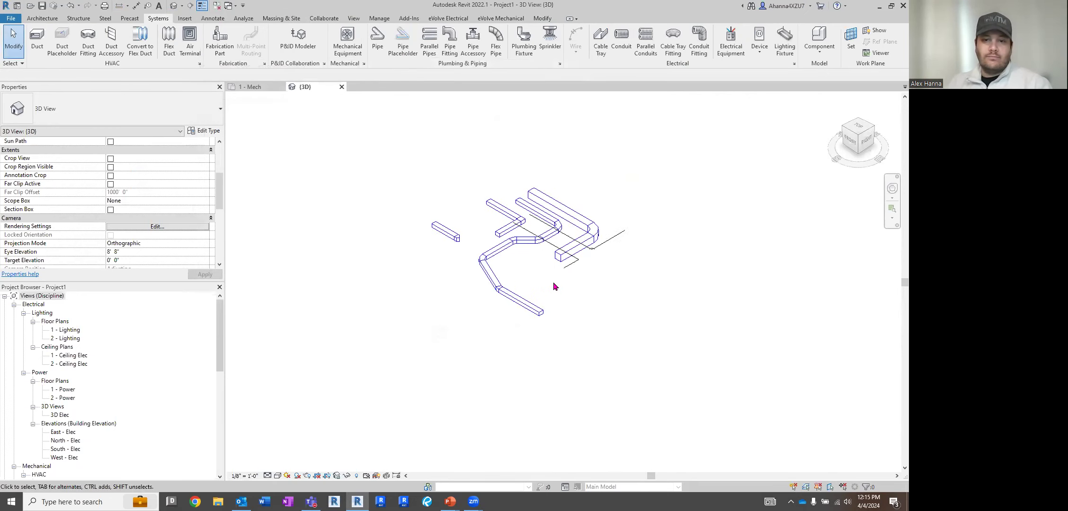
{"action": "middle_click_drag", "start_coordinate": [511, 339], "coordinate": [467, 426]}
{"action": "left_click", "coordinate": [267, 475]}
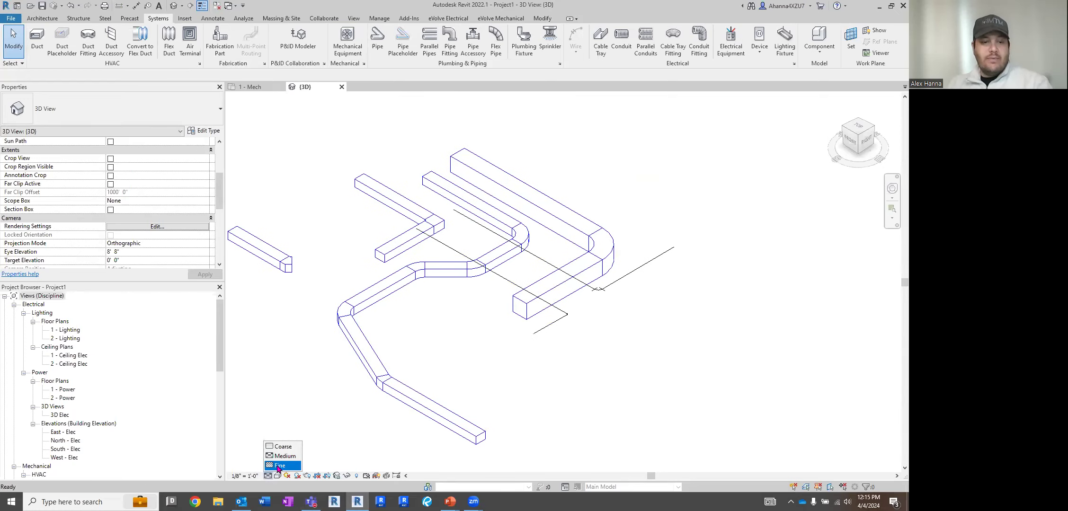
{"action": "left_click", "coordinate": [281, 466]}
{"action": "left_click", "coordinate": [278, 475]}
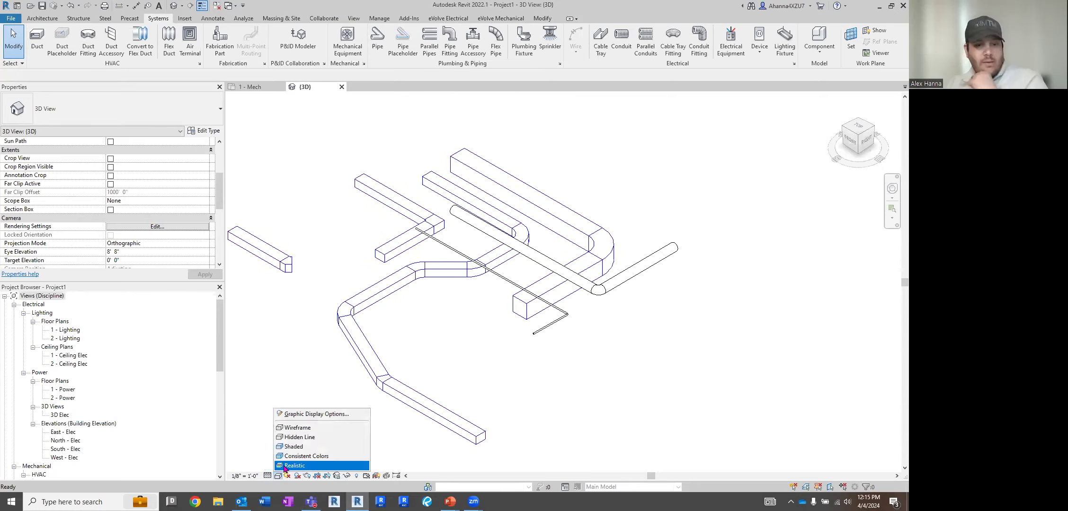
{"action": "left_click", "coordinate": [294, 452]}
Inspect the slope and end elevations of the 6" pipe's long leg from the side in 3D.
{"action": "scroll", "coordinate": [638, 300], "scroll_direction": "up", "scroll_amount": 3}
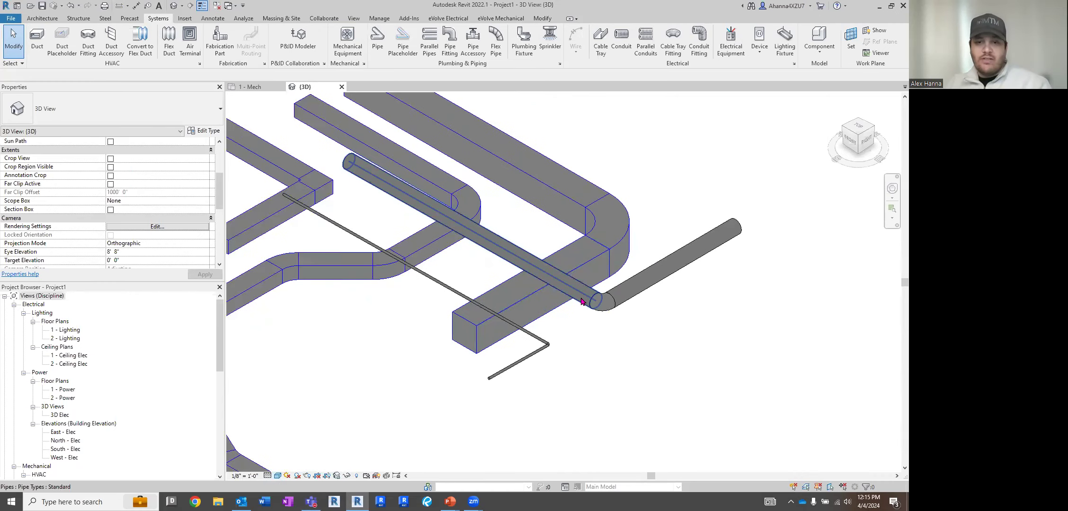
{"action": "left_click", "coordinate": [580, 289]}
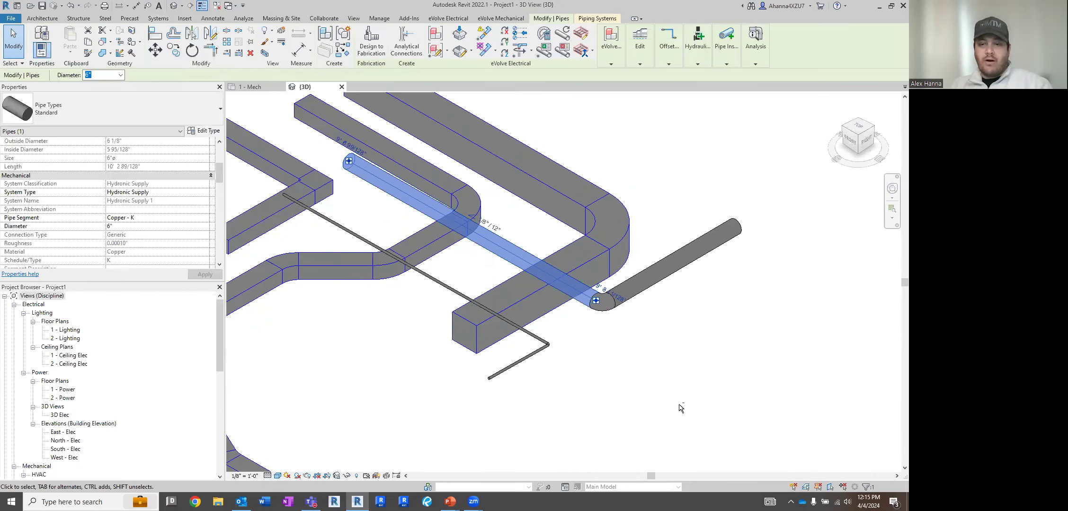
{"action": "middle_click_drag", "start_coordinate": [680, 409], "coordinate": [729, 287], "text": "shift"}
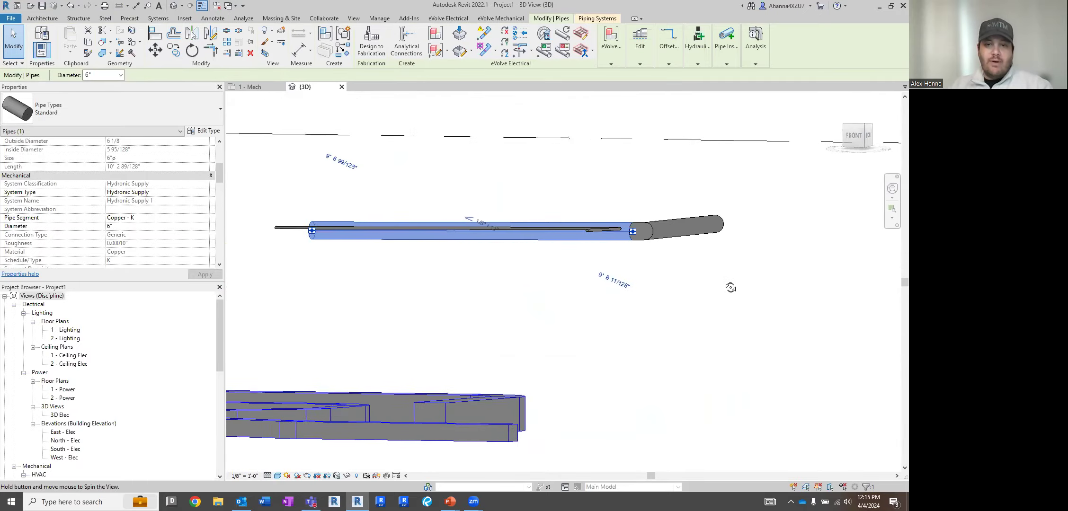
{"action": "key", "text": "Escape"}
Select the long leg of the 3/4" pipe and examine its slope in the front view.
{"action": "left_click", "coordinate": [714, 175]}
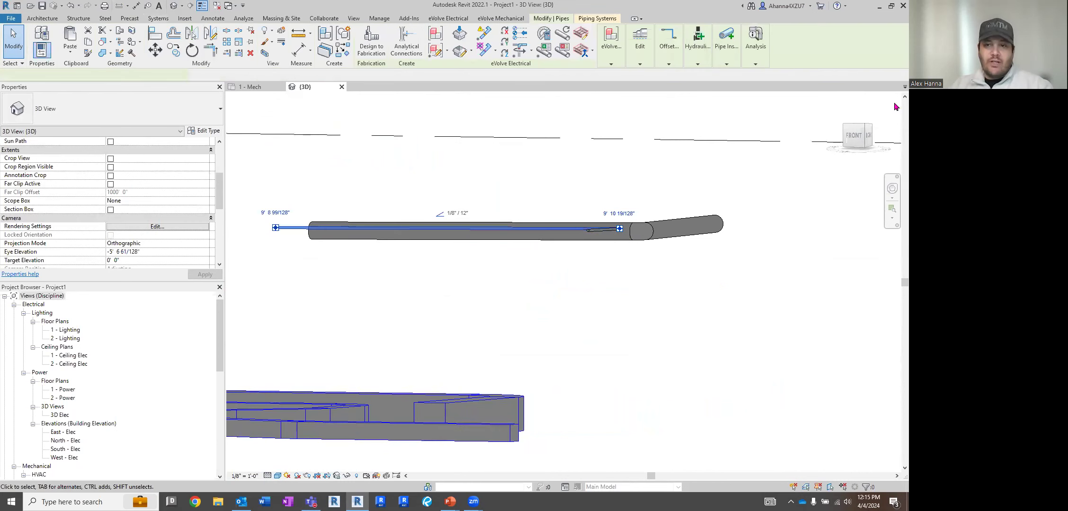
{"action": "left_click", "coordinate": [856, 136]}
{"action": "middle_click_drag", "start_coordinate": [660, 405], "coordinate": [589, 298]}
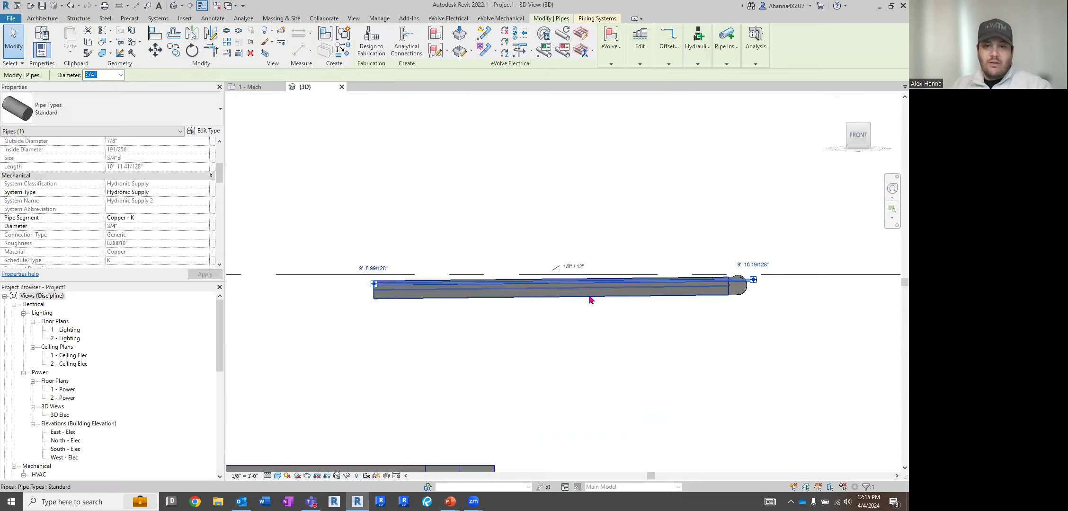
Reverse the slope of the 6" pipe's long leg by setting it to -1/8", and view the result in 3D.
{"action": "scroll", "coordinate": [586, 341], "scroll_direction": "up", "scroll_amount": 2}
{"action": "key", "text": "Escape"}
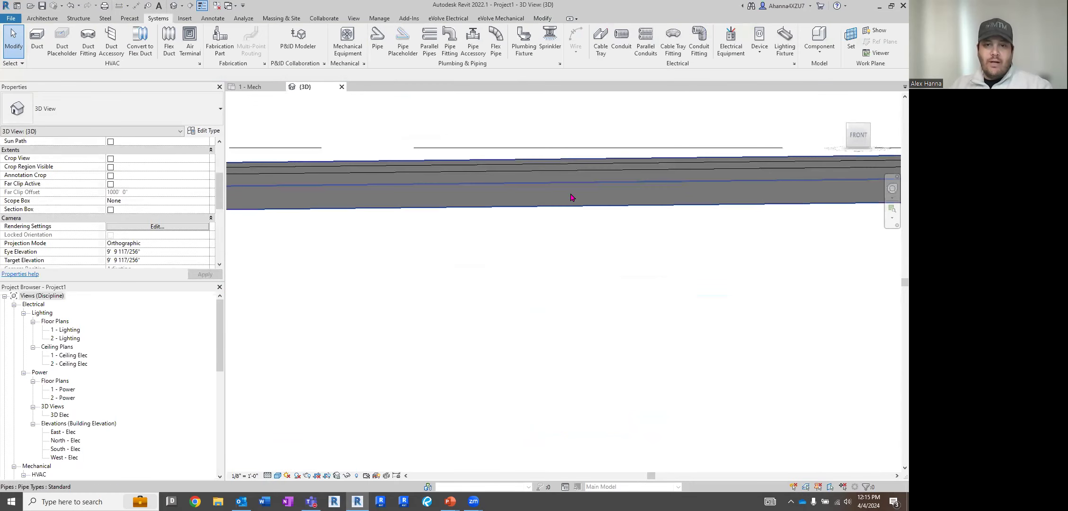
{"action": "scroll", "coordinate": [550, 320], "scroll_direction": "down", "scroll_amount": 3}
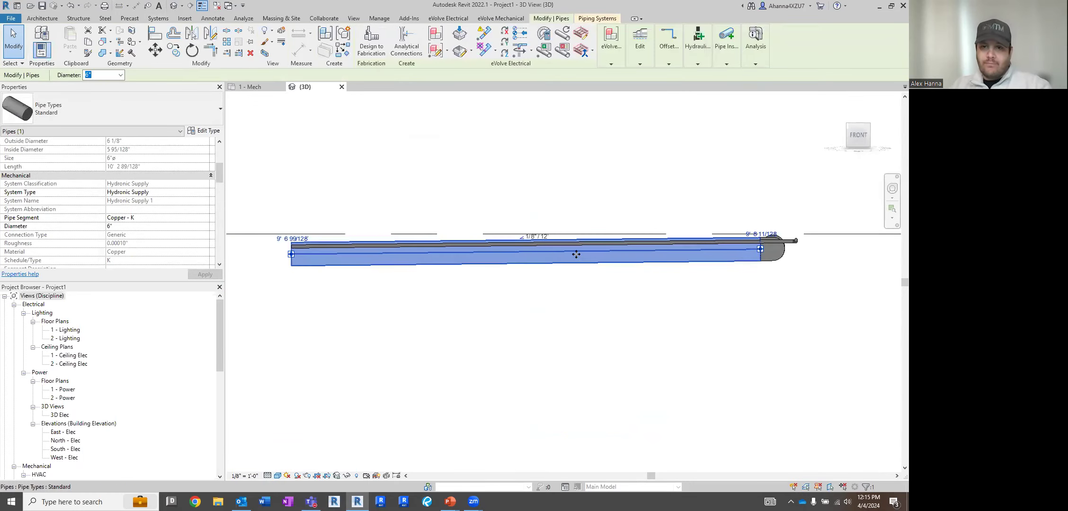
{"action": "scroll", "coordinate": [530, 239], "scroll_direction": "up", "scroll_amount": 1}
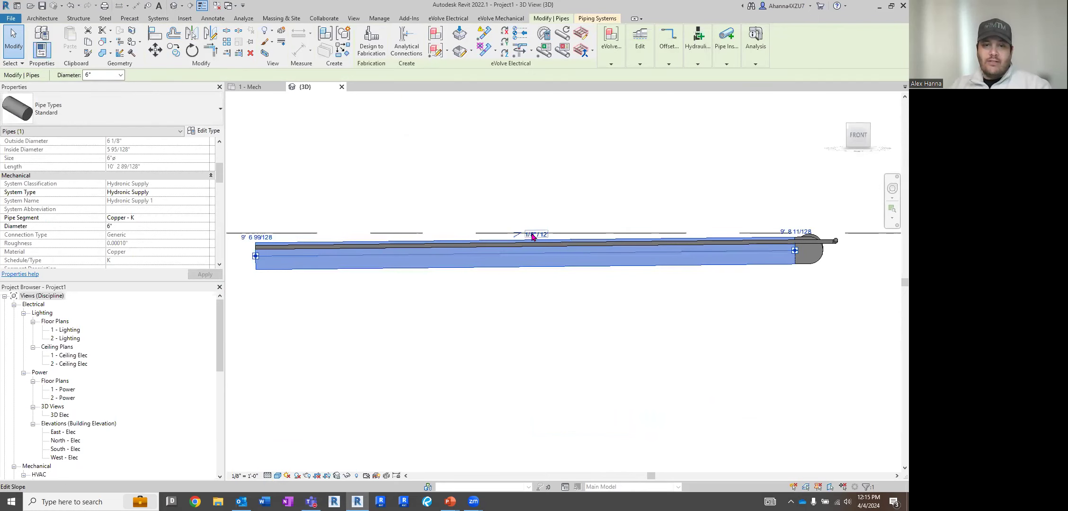
{"action": "left_click", "coordinate": [539, 237]}
{"action": "type", "text": "-1/8"}
{"action": "key", "text": "Return"}
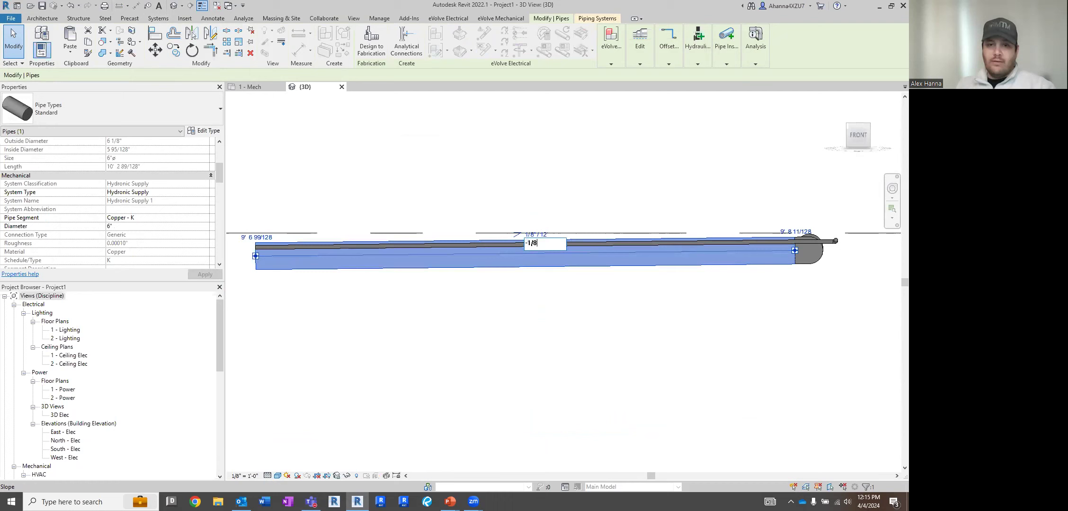
{"action": "left_click", "coordinate": [510, 281]}
{"action": "scroll", "coordinate": [510, 281], "scroll_direction": "down", "scroll_amount": 2}
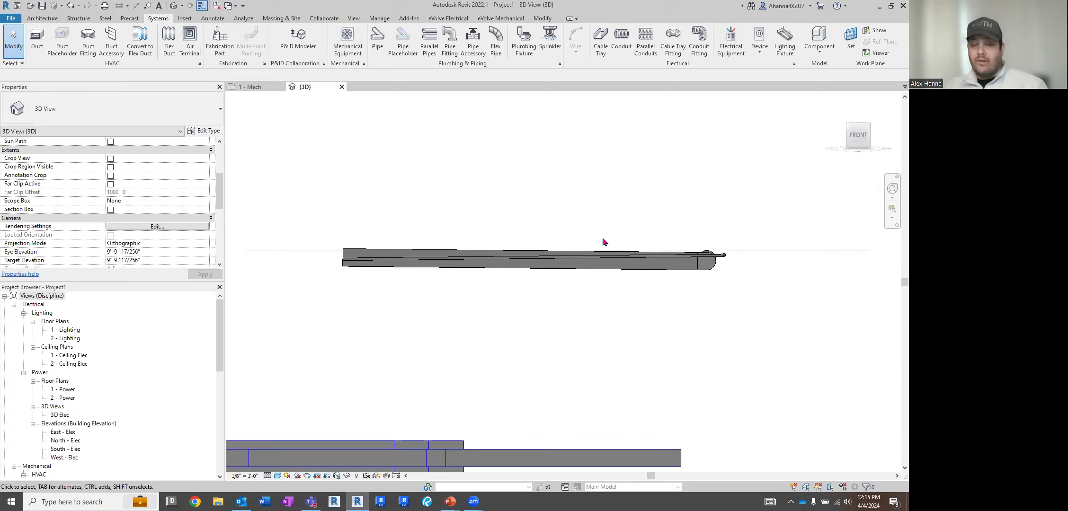
{"action": "middle_click_drag", "start_coordinate": [617, 212], "coordinate": [596, 327], "text": "shift"}
{"action": "scroll", "coordinate": [580, 261], "scroll_direction": "down", "scroll_amount": 2}
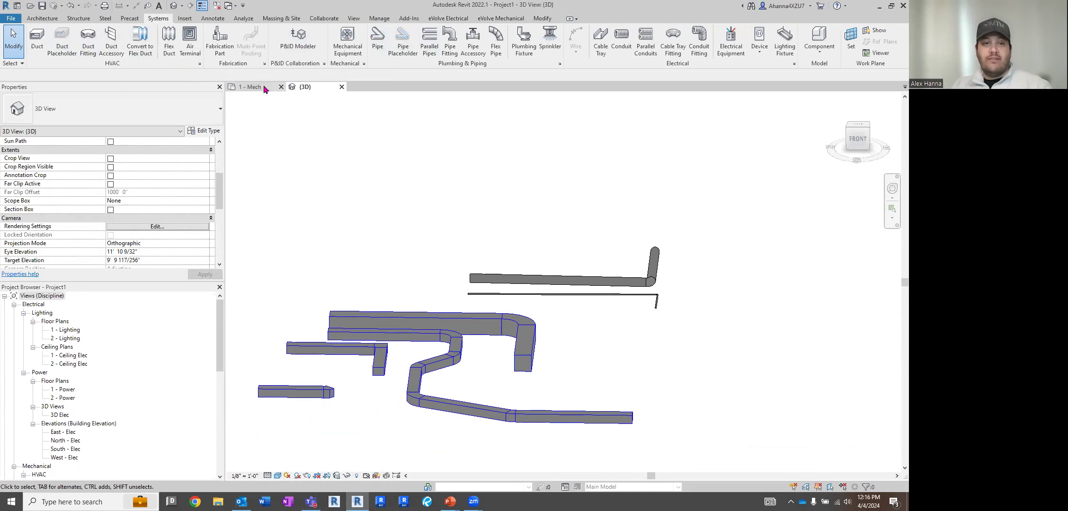
Set up Parallel Pipes in the 1 - Mech plan with horizontal number 3, vertical number 2 and both offsets 6".
{"action": "left_click", "coordinate": [251, 87]}
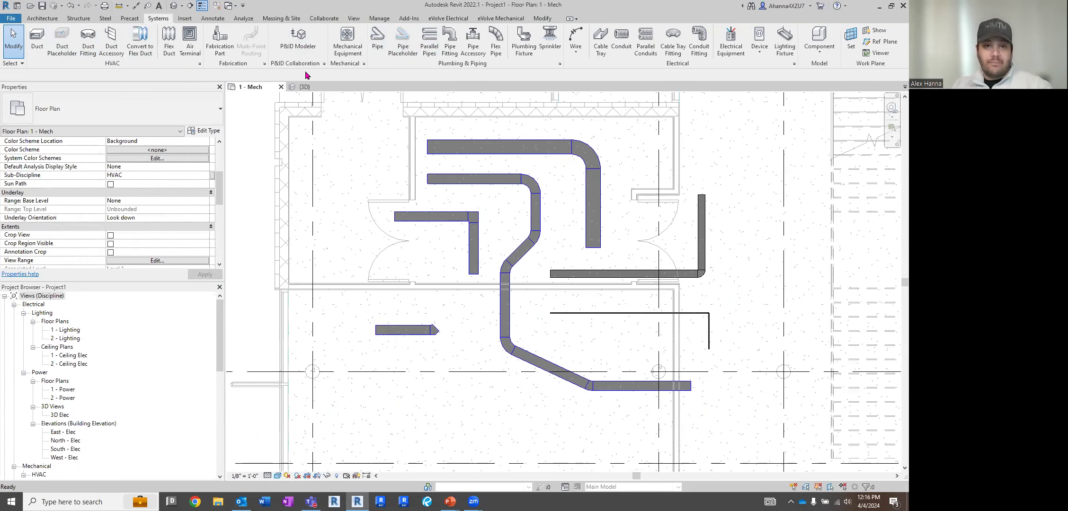
{"action": "left_click", "coordinate": [429, 43]}
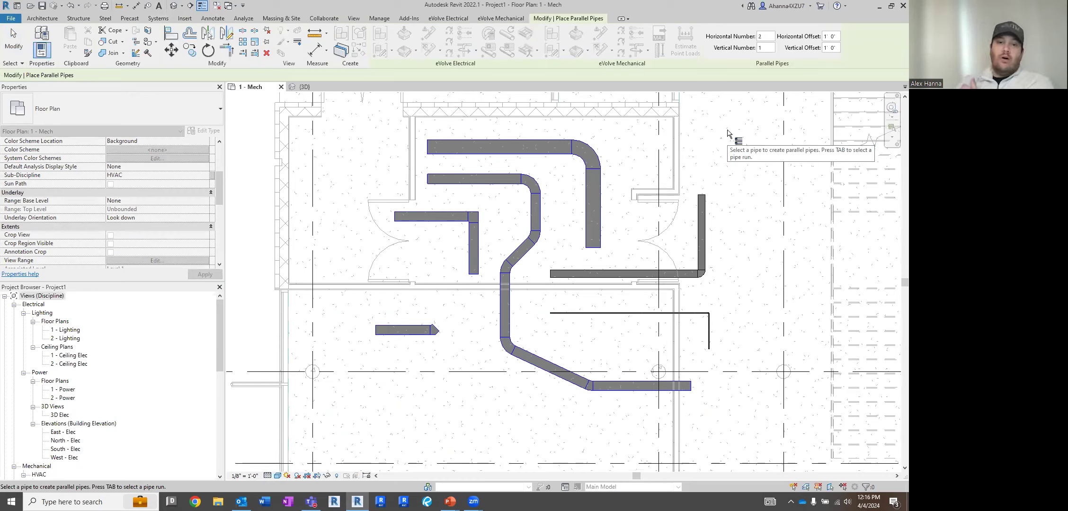
{"action": "double_click", "coordinate": [760, 37]}
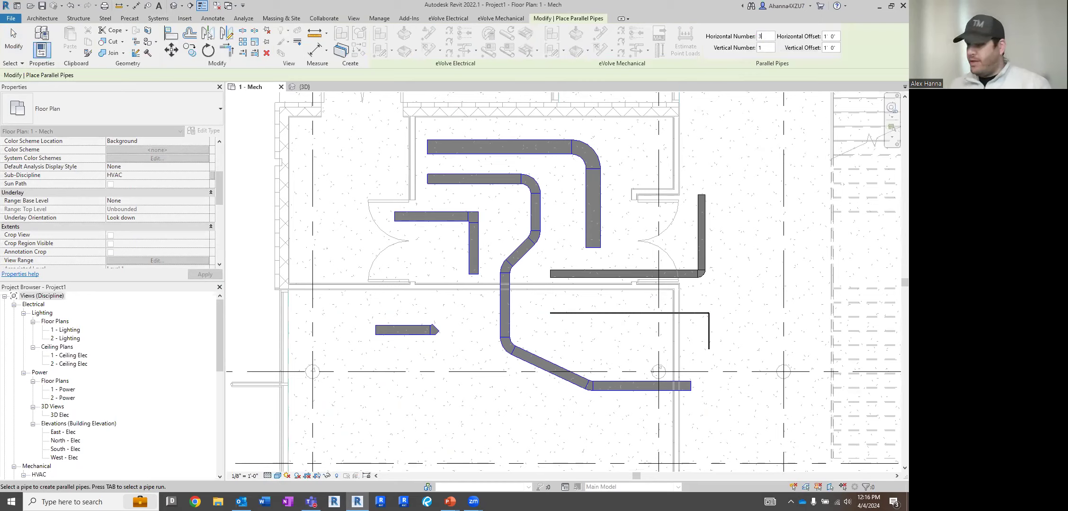
{"action": "left_click_drag", "start_coordinate": [838, 37], "coordinate": [819, 42]}
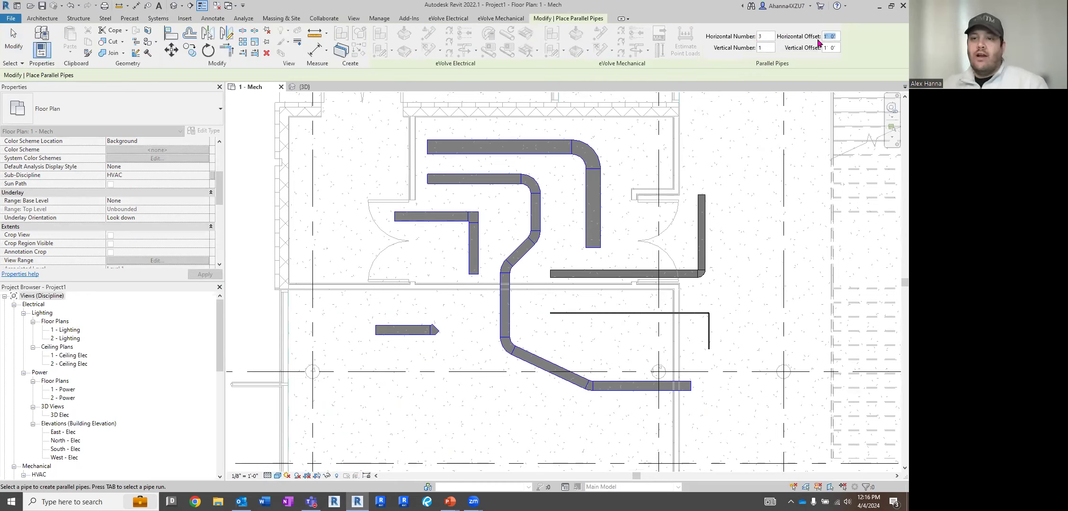
{"action": "type", "text": "6\""}
{"action": "double_click", "coordinate": [766, 47]}
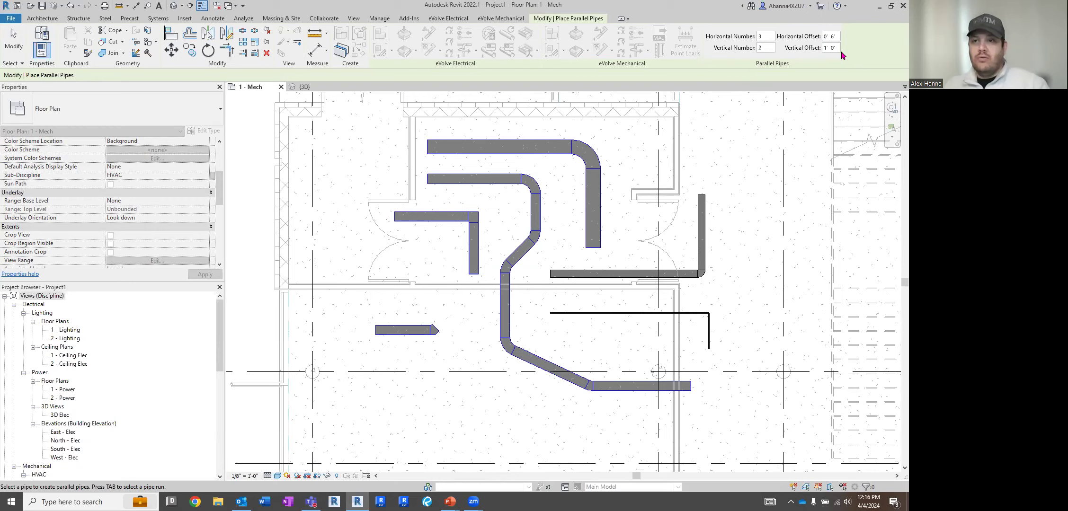
{"action": "left_click_drag", "start_coordinate": [840, 46], "coordinate": [839, 48]}
{"action": "type", "text": "6\""}
{"action": "key", "text": "Return"}
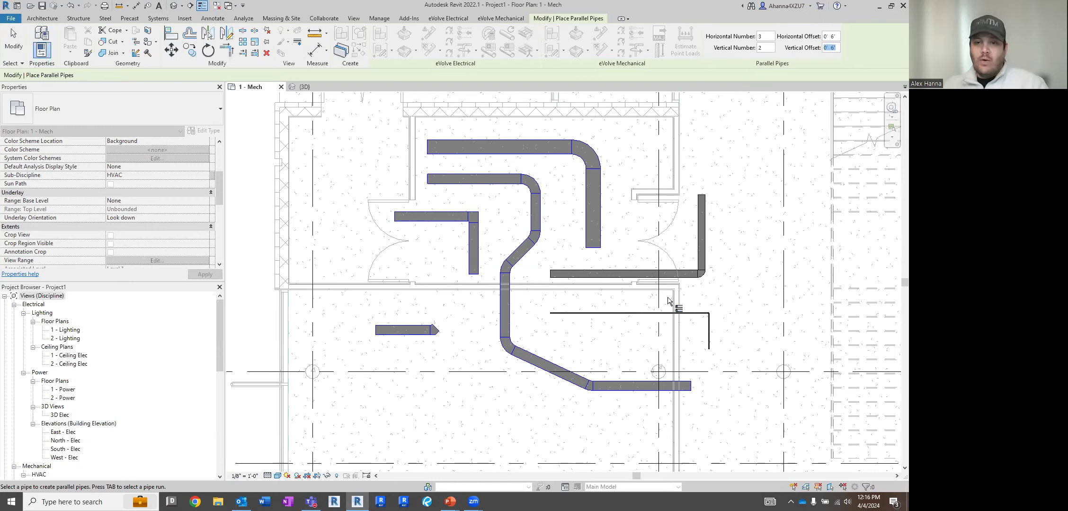
Create the parallel pipes from the entire 3/4" pipe run, offset toward the inside of its bend.
{"action": "scroll", "coordinate": [668, 311], "scroll_direction": "up", "scroll_amount": 4}
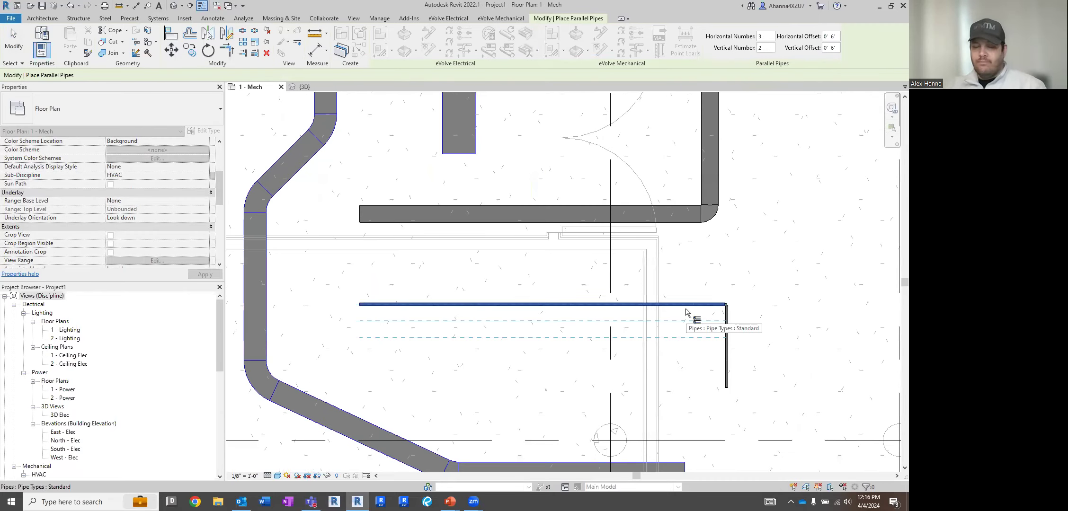
{"action": "key", "text": "Tab"}
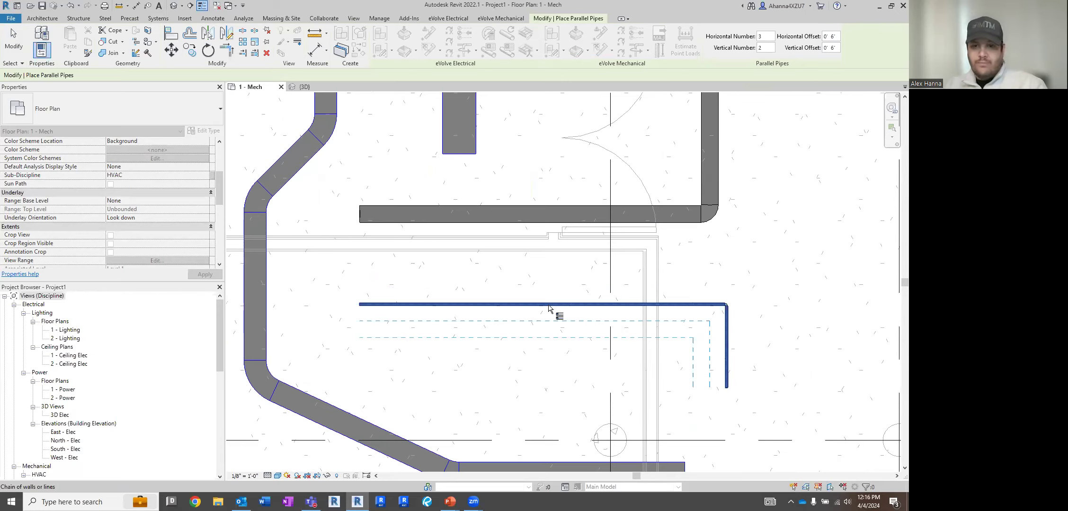
{"action": "left_click", "coordinate": [549, 308]}
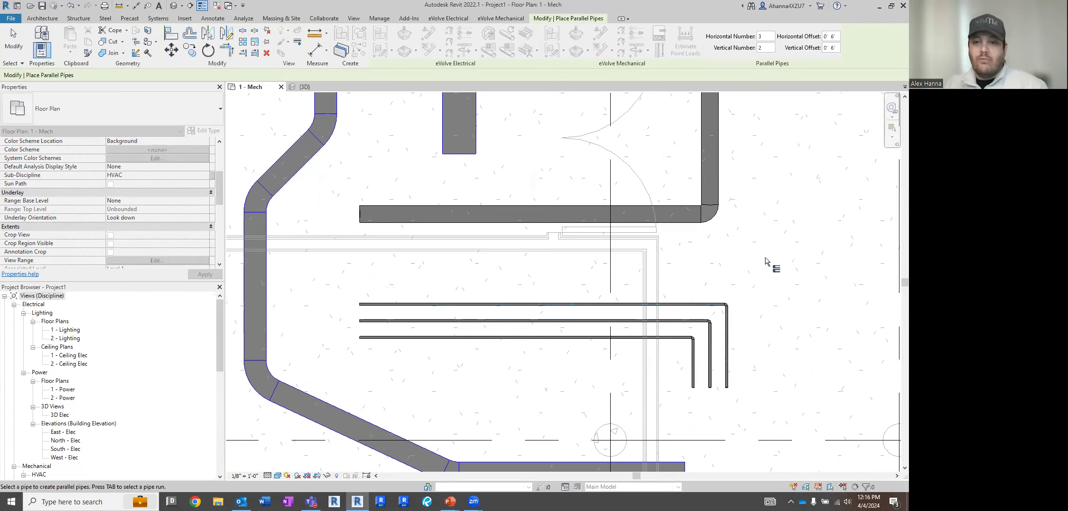
{"action": "key", "text": "Escape"}
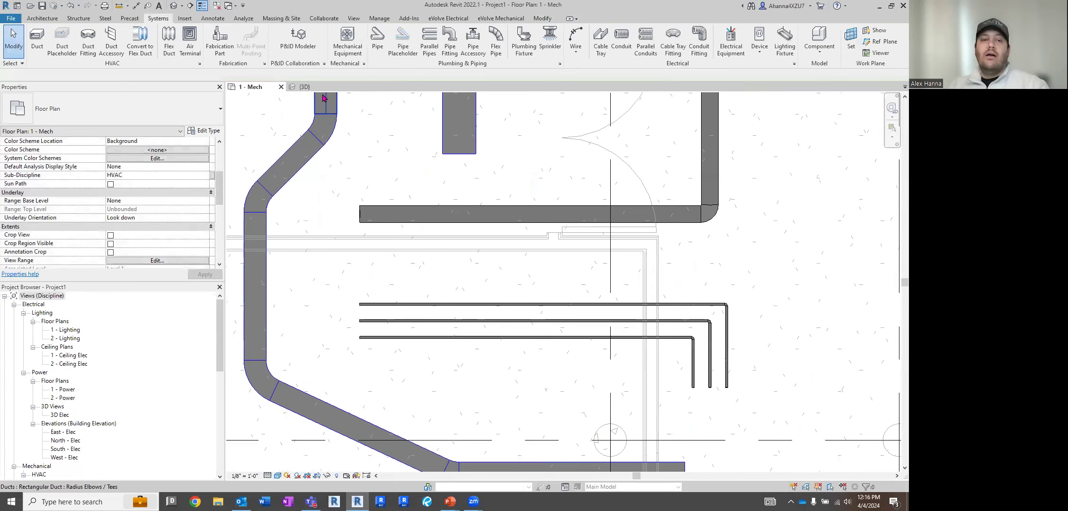
Examine the stacked parallel pipe runs and their elbows from several angles in the 3D view.
{"action": "left_click", "coordinate": [303, 86]}
{"action": "scroll", "coordinate": [645, 305], "scroll_direction": "up", "scroll_amount": 3}
{"action": "left_click", "coordinate": [632, 310]}
{"action": "middle_click_drag", "start_coordinate": [706, 362], "coordinate": [648, 374], "text": "shift"}
{"action": "key", "text": "Escape"}
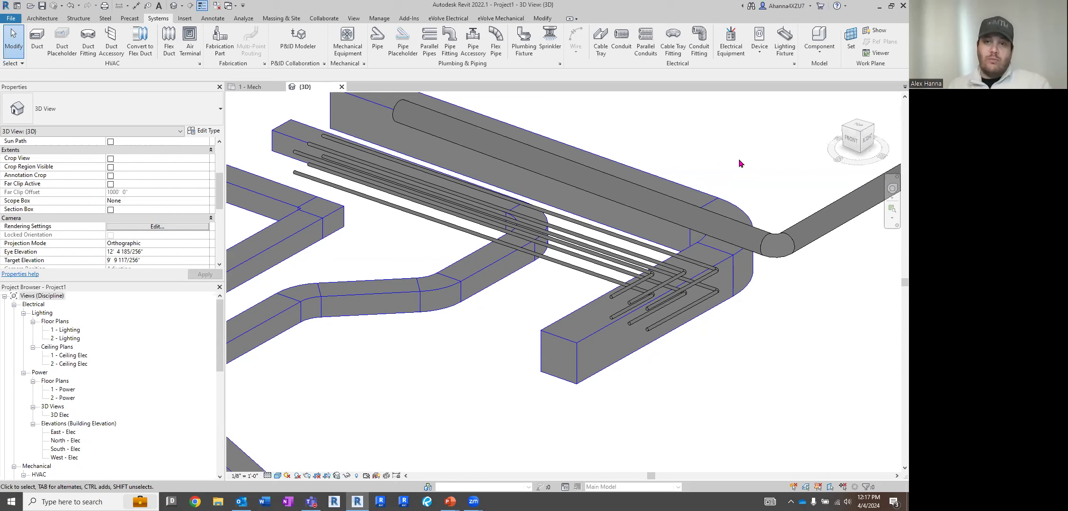
{"action": "middle_click_drag", "start_coordinate": [652, 129], "coordinate": [748, 206], "text": "shift"}
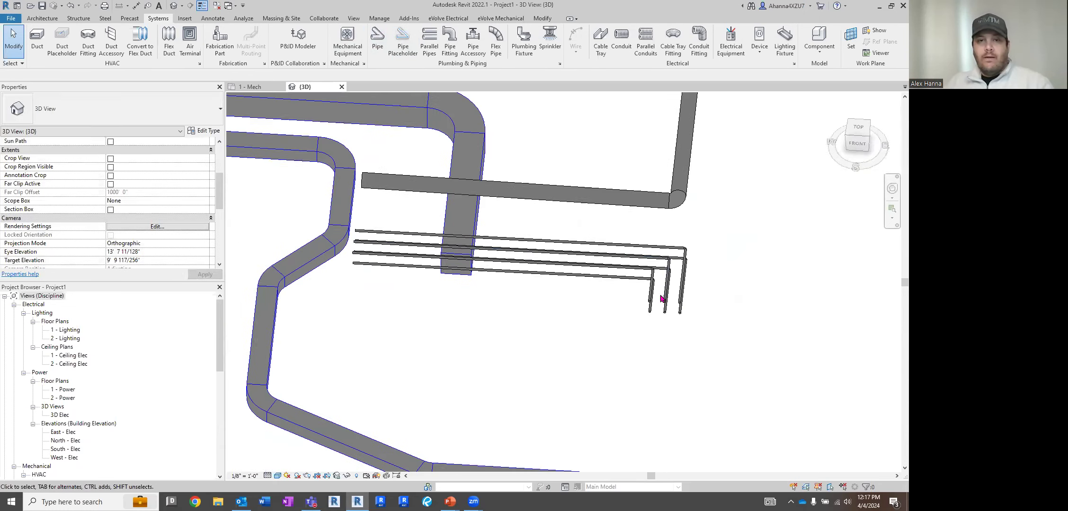
Place a Sink - Island - Single 18"x18" - Public fixture just below the 6" pipe in the 1 - Mech plan.
{"action": "key", "text": "ctrl+Tab"}
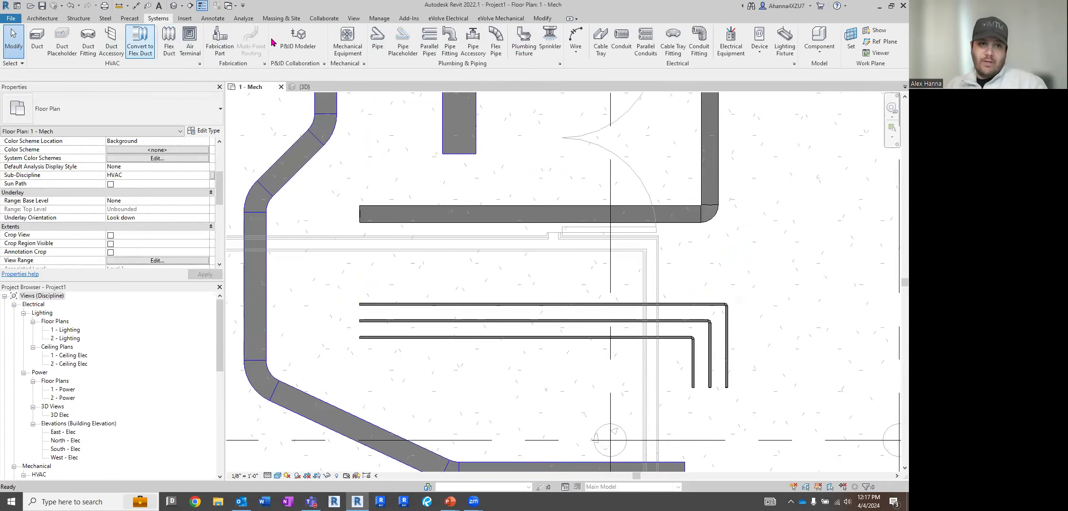
{"action": "left_click", "coordinate": [529, 50]}
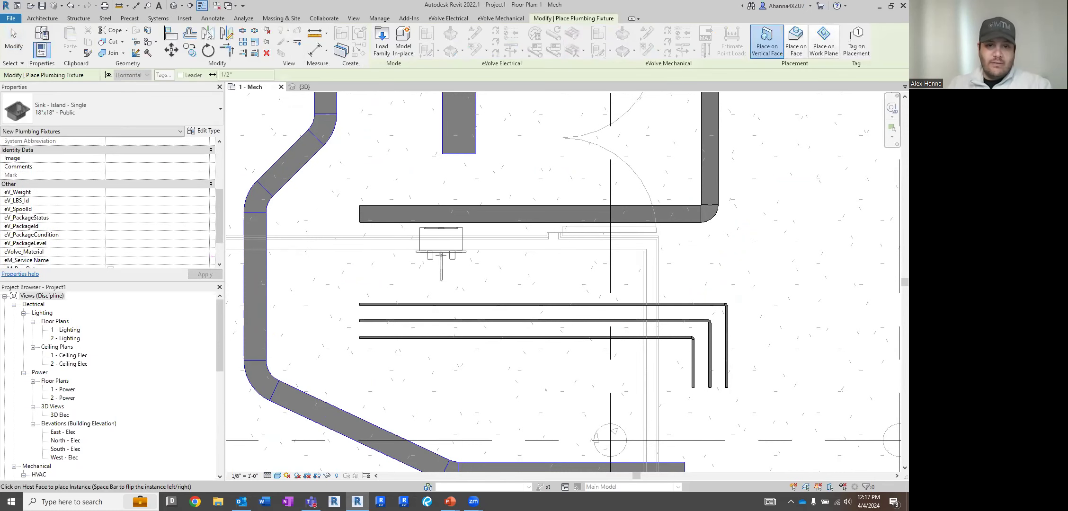
{"action": "left_click", "coordinate": [460, 270]}
{"action": "key", "text": "Escape"}
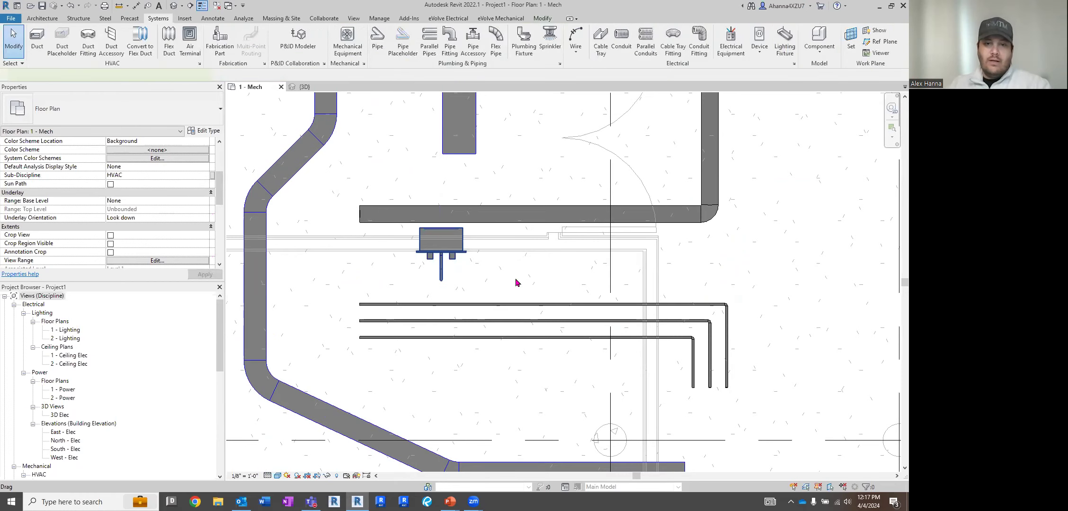
Select the sink and examine the sizes and flow directions of its pipe connectors.
{"action": "mouse_move", "coordinate": [521, 305]}
{"action": "middle_mouse_down"}
{"action": "mouse_move", "coordinate": [490, 278]}
{"action": "mouse_move", "coordinate": [513, 299]}
{"action": "middle_mouse_up"}
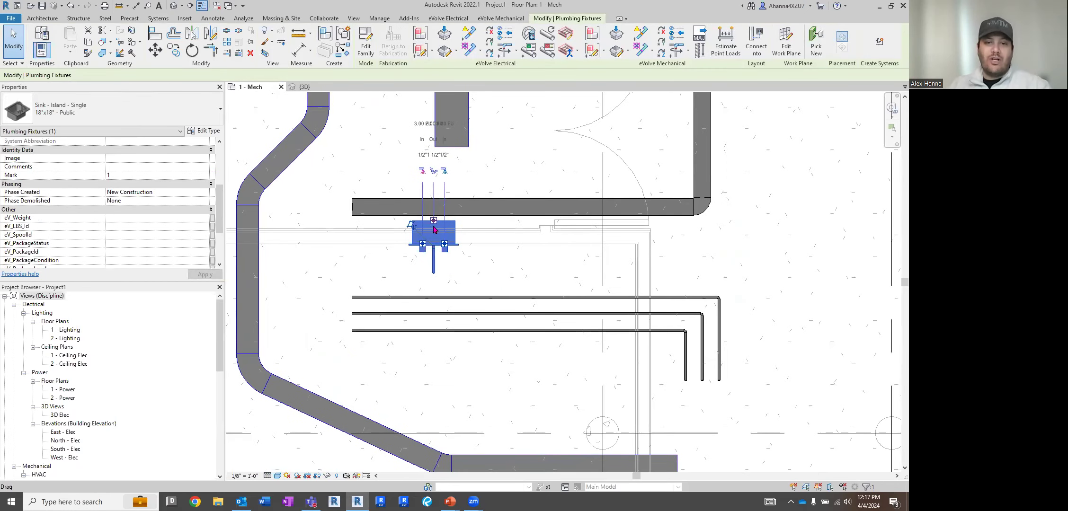
{"action": "scroll", "coordinate": [431, 229], "scroll_direction": "up", "scroll_amount": 1}
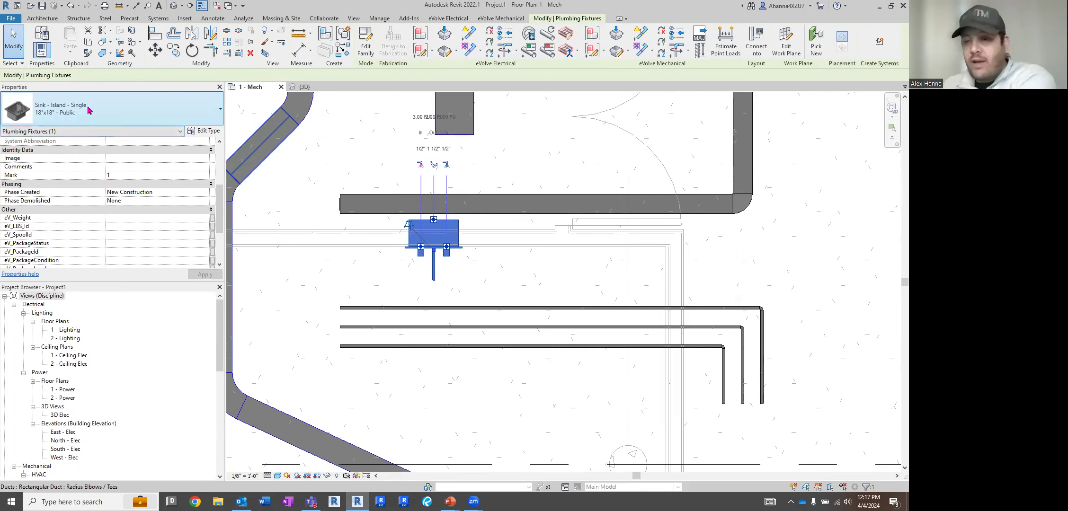
{"action": "scroll", "coordinate": [389, 157], "scroll_direction": "up", "scroll_amount": 2}
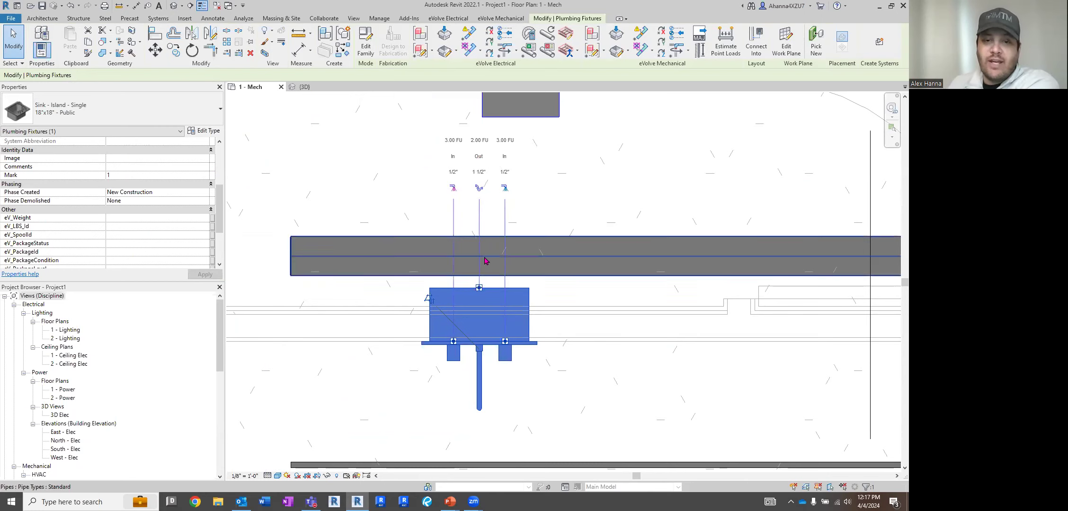
{"action": "left_click", "coordinate": [416, 249]}
{"action": "scroll", "coordinate": [416, 248], "scroll_direction": "down", "scroll_amount": 2}
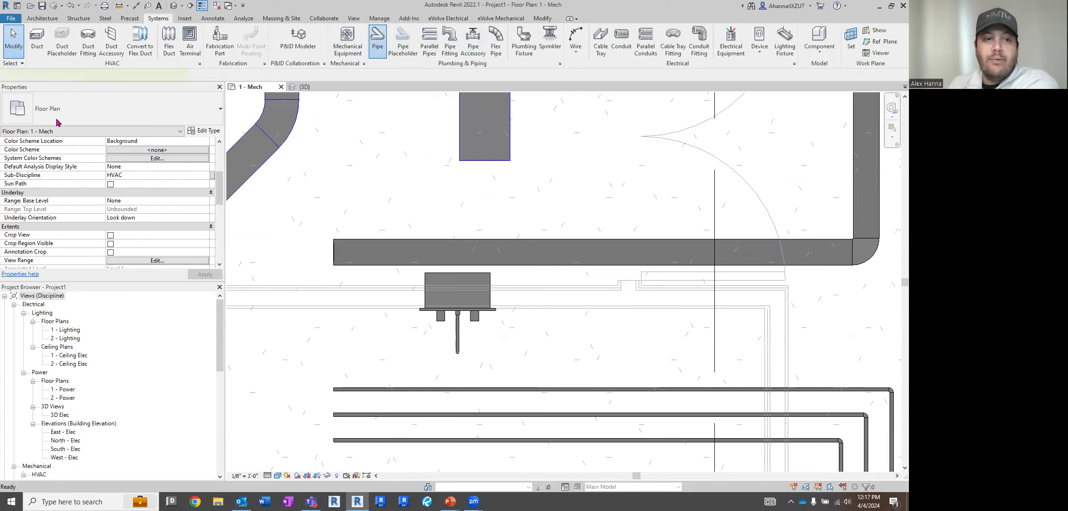
Draw a 1 1/2" pipe from the sink's sanitary outlet with an automatic vertical riser.
{"action": "left_click", "coordinate": [134, 75]}
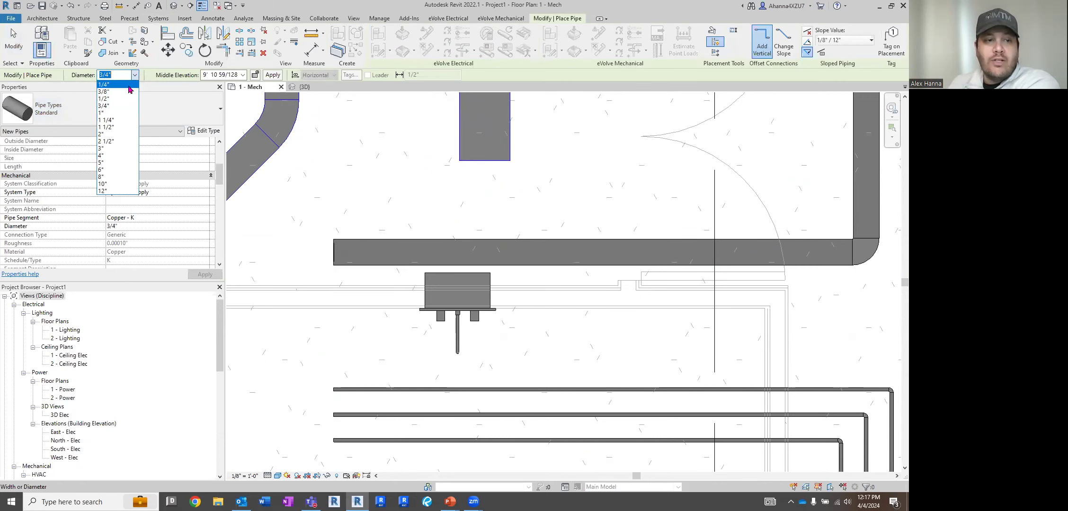
{"action": "left_click", "coordinate": [120, 127]}
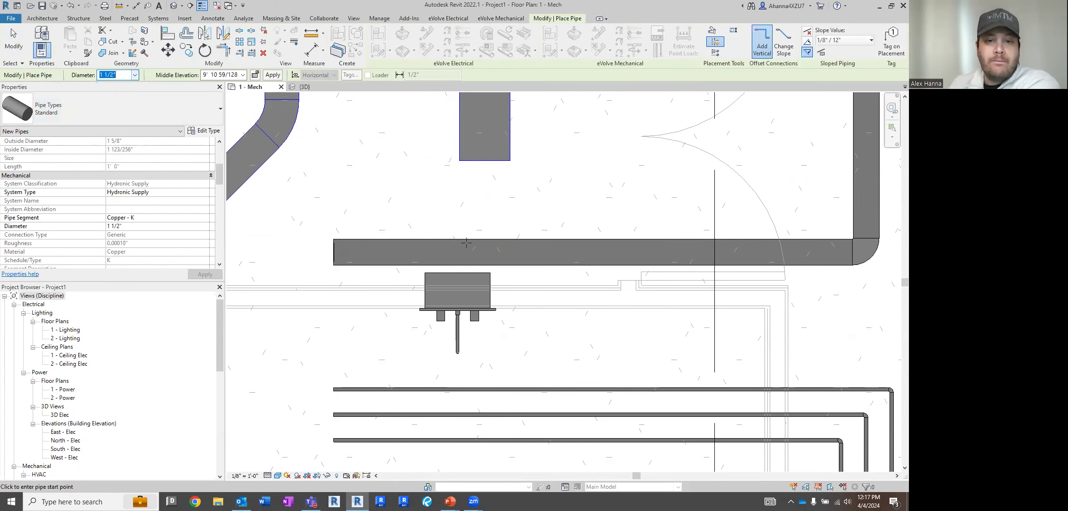
{"action": "left_click", "coordinate": [461, 273]}
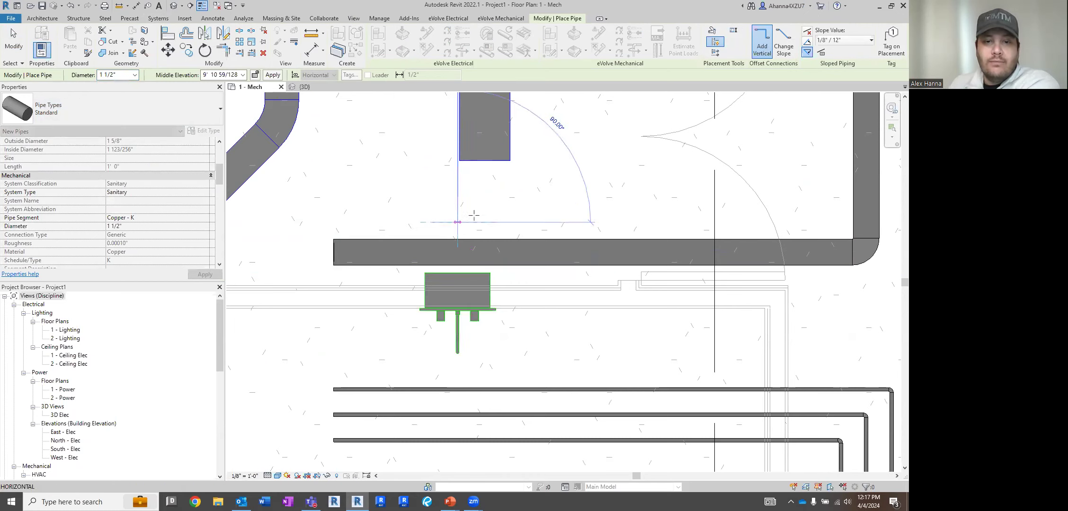
{"action": "scroll", "coordinate": [470, 237], "scroll_direction": "up", "scroll_amount": 3}
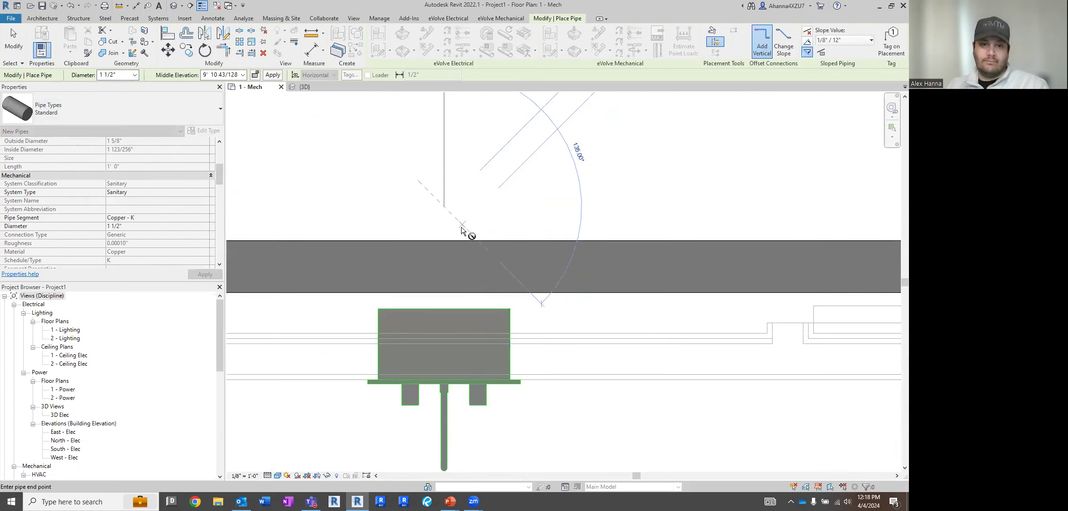
{"action": "scroll", "coordinate": [463, 230], "scroll_direction": "down", "scroll_amount": 3}
{"action": "key", "text": "Escape"}
{"action": "key", "text": "Escape"}
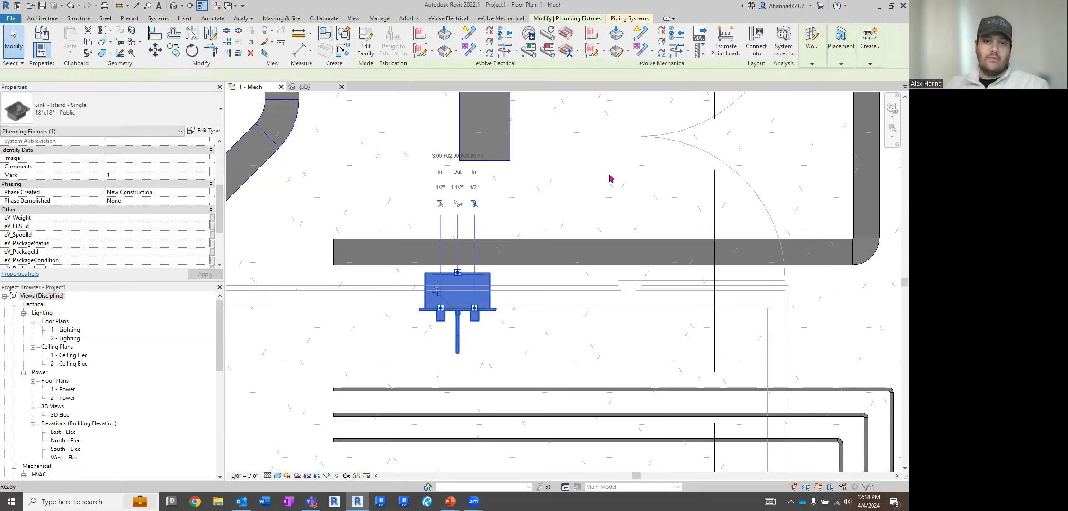
Examine the sink and its drain riser from the side in the 3D view.
{"action": "key", "text": "ctrl+Tab"}
{"action": "left_click", "coordinate": [449, 400]}
{"action": "middle_click_drag", "start_coordinate": [465, 396], "coordinate": [474, 314], "text": "shift"}
{"action": "scroll", "coordinate": [474, 315], "scroll_direction": "up", "scroll_amount": 5}
Try to move the vertical drain pipe relative to the connected sink.
{"action": "left_click_drag", "start_coordinate": [474, 315], "coordinate": [564, 322]}
{"action": "scroll", "coordinate": [367, 313], "scroll_direction": "down", "scroll_amount": 3}
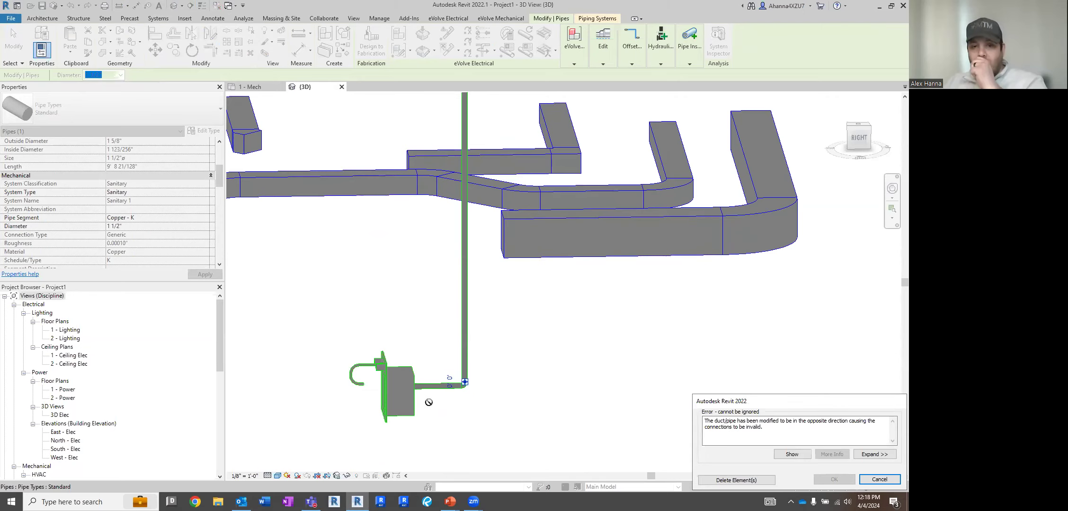
{"action": "scroll", "coordinate": [429, 400], "scroll_direction": "up", "scroll_amount": 3}
{"action": "left_click", "coordinate": [879, 479]}
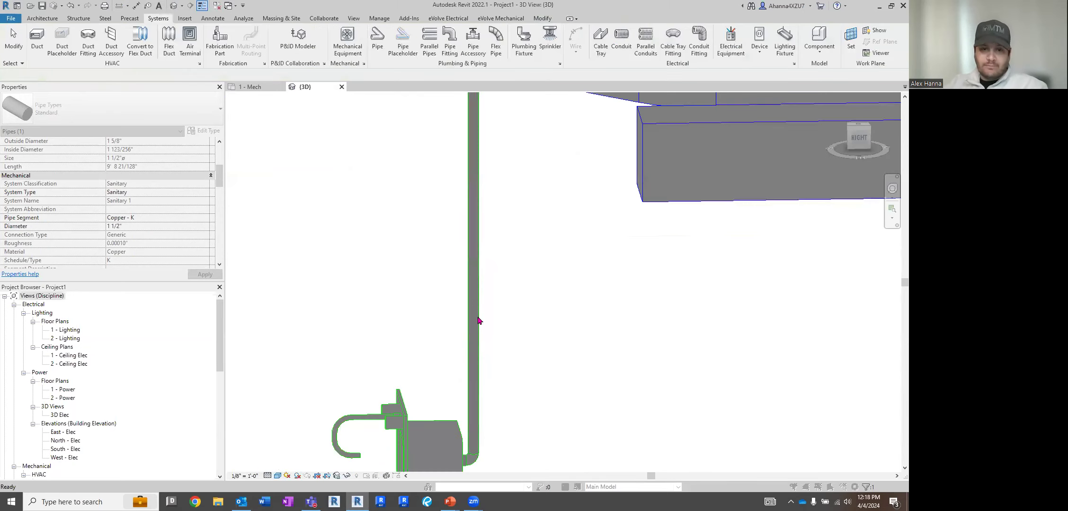
Select the whole connected pipe network, including the sink, its riser and the fittings.
{"action": "scroll", "coordinate": [459, 248], "scroll_direction": "down", "scroll_amount": 2}
{"action": "key", "text": "Tab"}
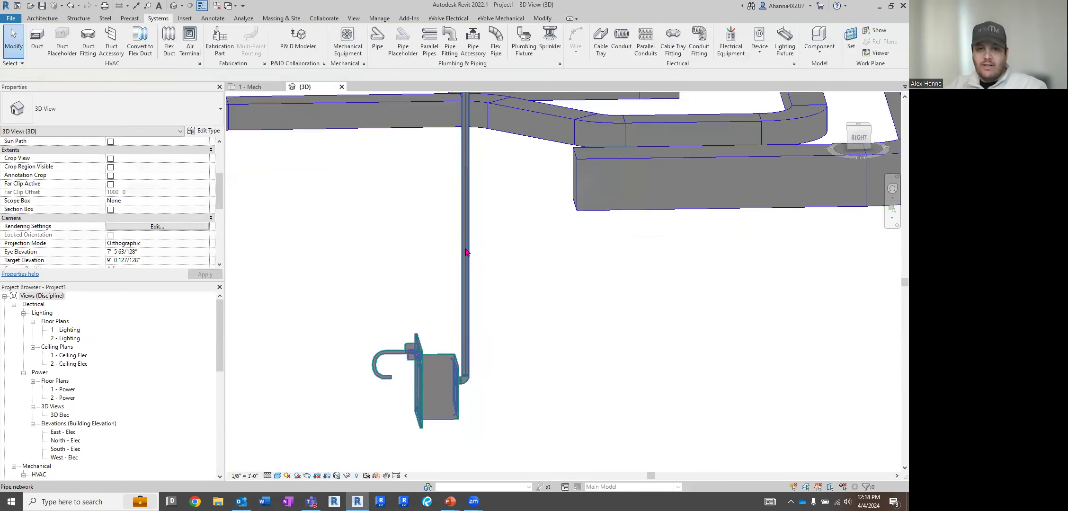
{"action": "left_click", "coordinate": [465, 255]}
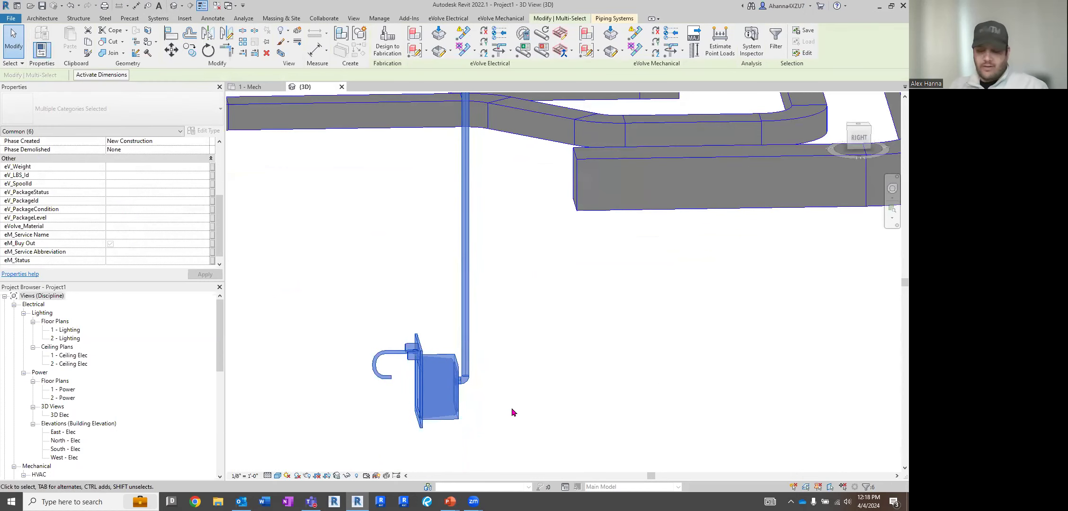
{"action": "scroll", "coordinate": [524, 363], "scroll_direction": "down", "scroll_amount": 2}
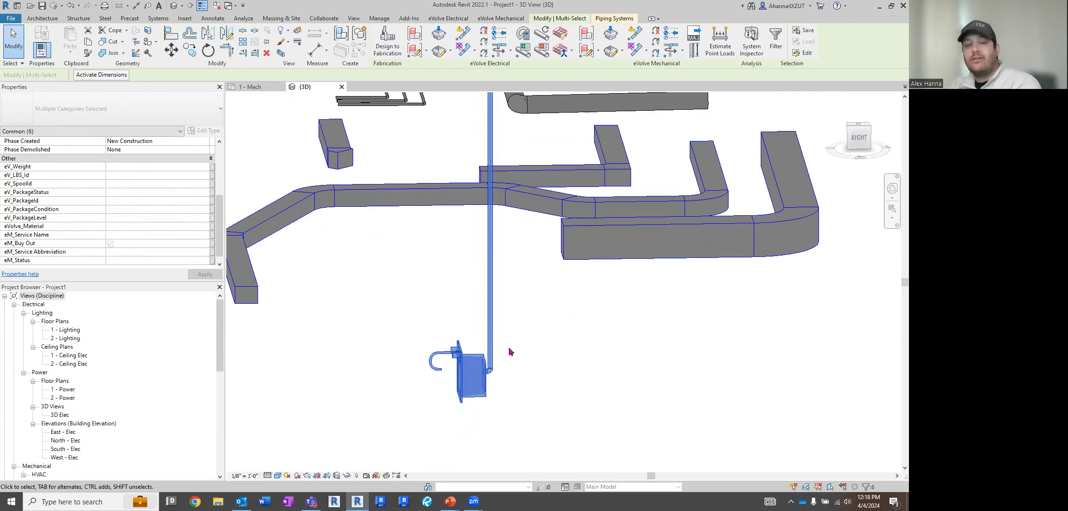
Delete the selected sink and its connected pipe network.
{"action": "key", "text": "Delete"}
{"action": "middle_click_drag", "start_coordinate": [495, 276], "coordinate": [594, 370], "text": "shift"}
{"action": "scroll", "coordinate": [582, 380], "scroll_direction": "down", "scroll_amount": 2}
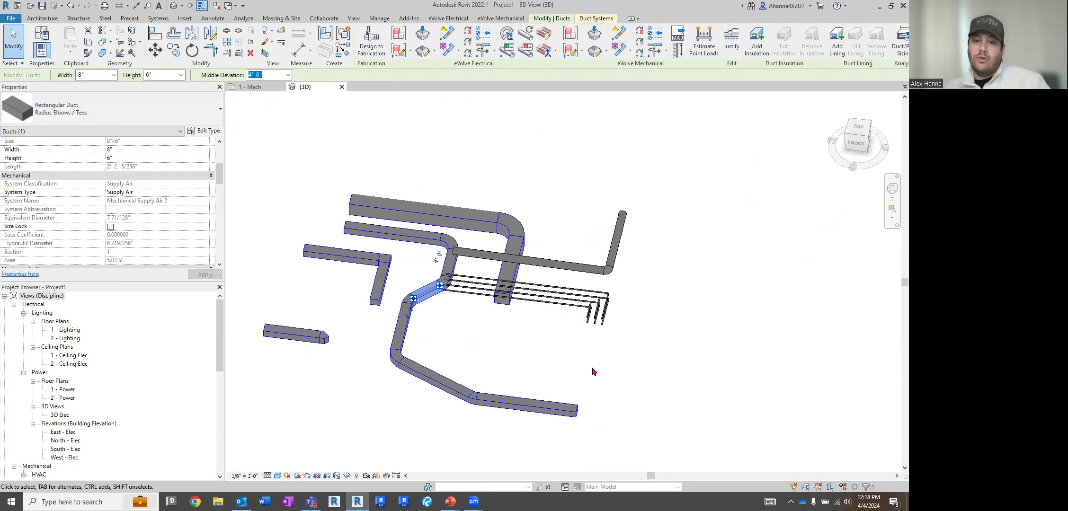
Set the width of the 12"x12" duct's long straight section to 4" and examine the transition at its elbow in 3D.
{"action": "left_click", "coordinate": [460, 204]}
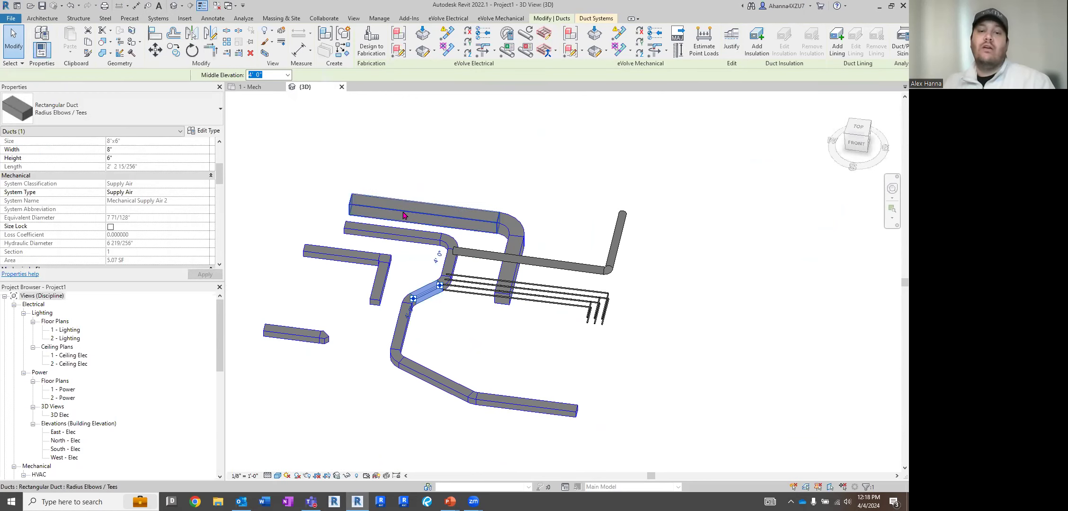
{"action": "scroll", "coordinate": [405, 212], "scroll_direction": "up", "scroll_amount": 2}
{"action": "left_click", "coordinate": [113, 74]}
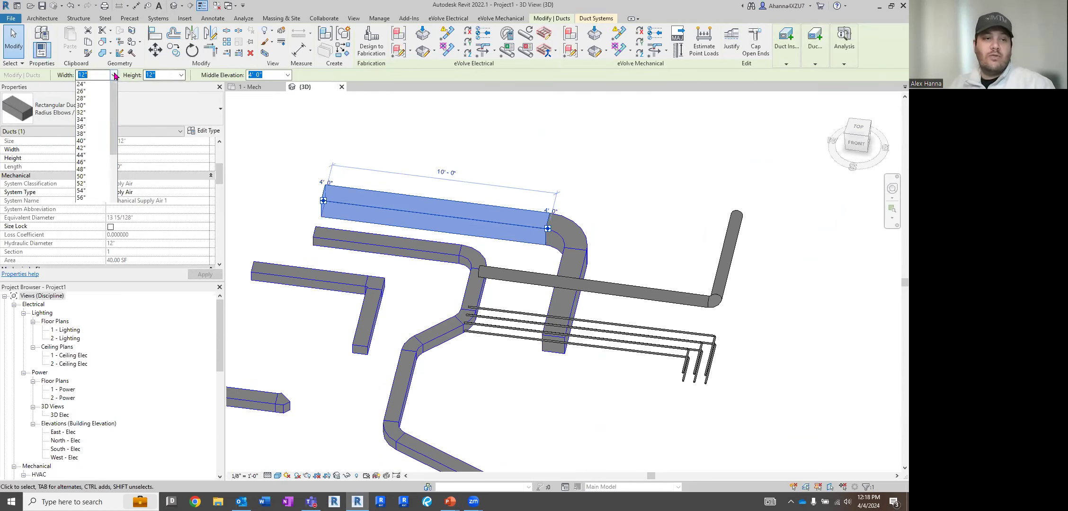
{"action": "scroll", "coordinate": [101, 99], "scroll_direction": "up", "scroll_amount": 3}
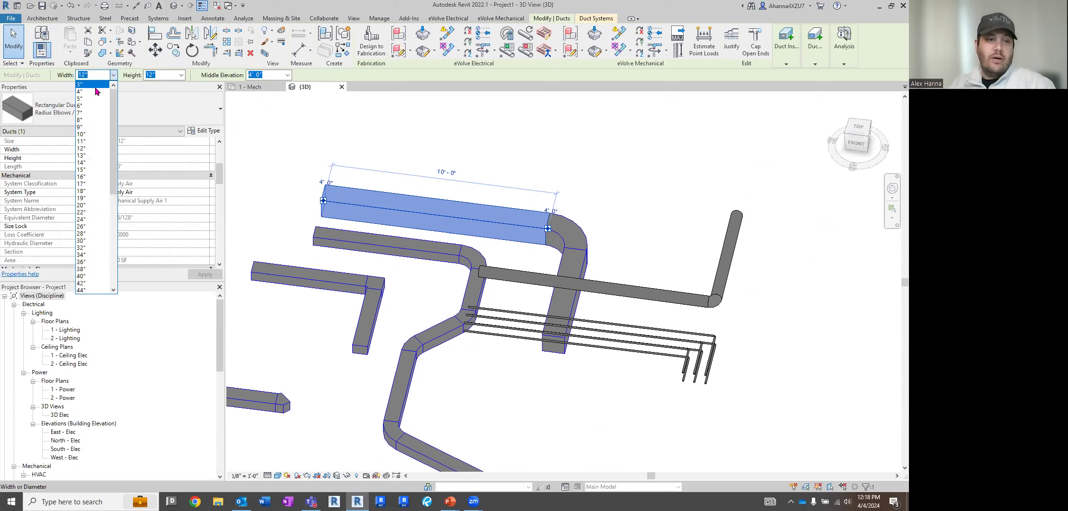
{"action": "left_click", "coordinate": [95, 91]}
{"action": "left_click", "coordinate": [491, 172]}
{"action": "scroll", "coordinate": [534, 230], "scroll_direction": "up", "scroll_amount": 3}
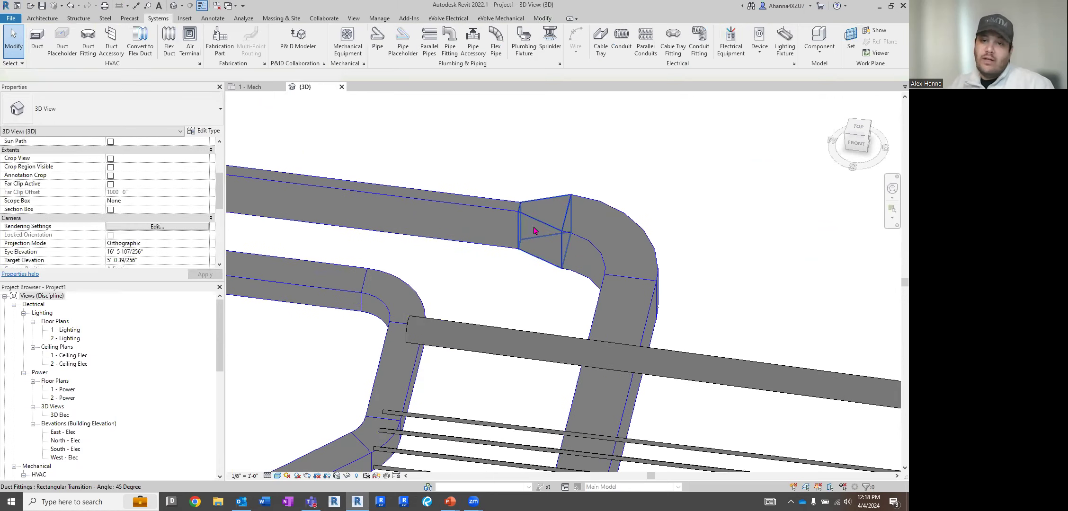
{"action": "left_click", "coordinate": [530, 163]}
{"action": "middle_click_drag", "start_coordinate": [500, 172], "coordinate": [590, 135], "text": "shift"}
{"action": "left_click", "coordinate": [562, 158]}
{"action": "scroll", "coordinate": [558, 160], "scroll_direction": "down", "scroll_amount": 3}
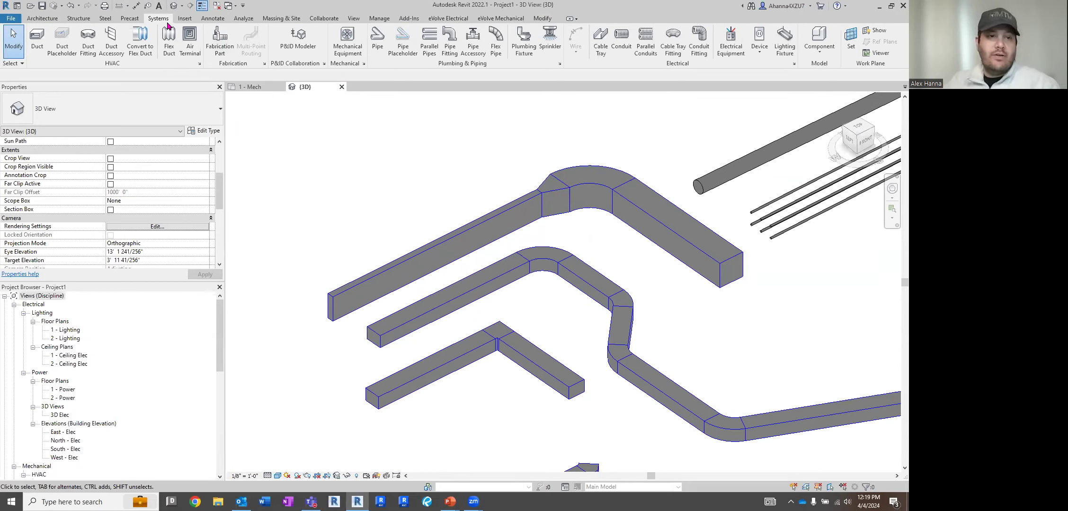
Set the fabrication configuration to Revit MEP Imperial Content V2.2 and load the Ductwork: +2in WG service.
{"action": "left_click", "coordinate": [221, 51]}
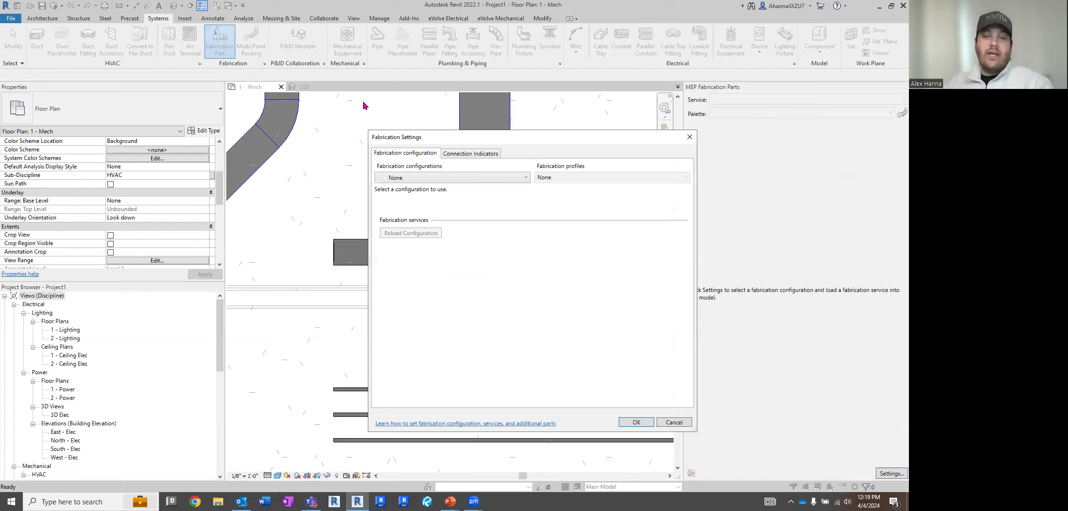
{"action": "left_click", "coordinate": [419, 178]}
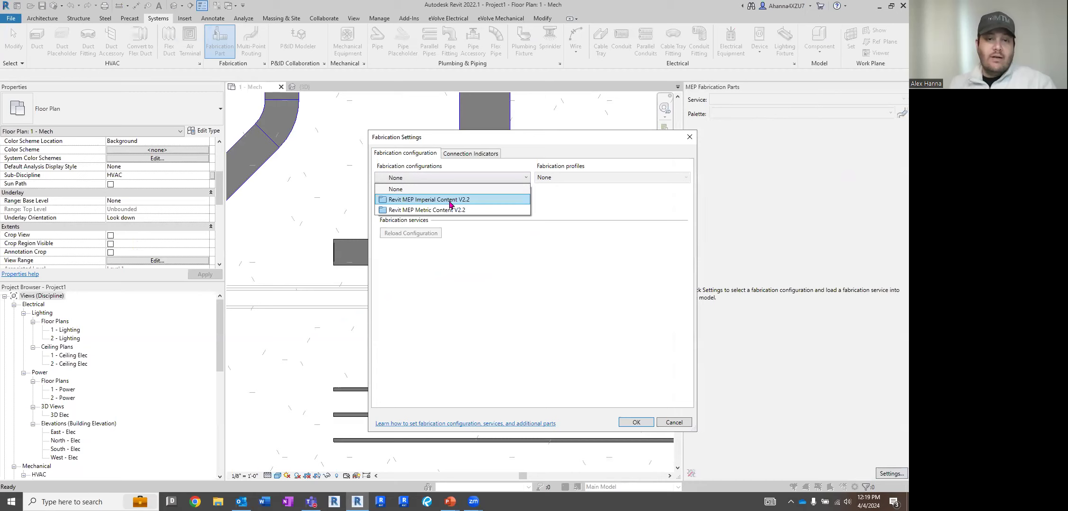
{"action": "left_click", "coordinate": [450, 203]}
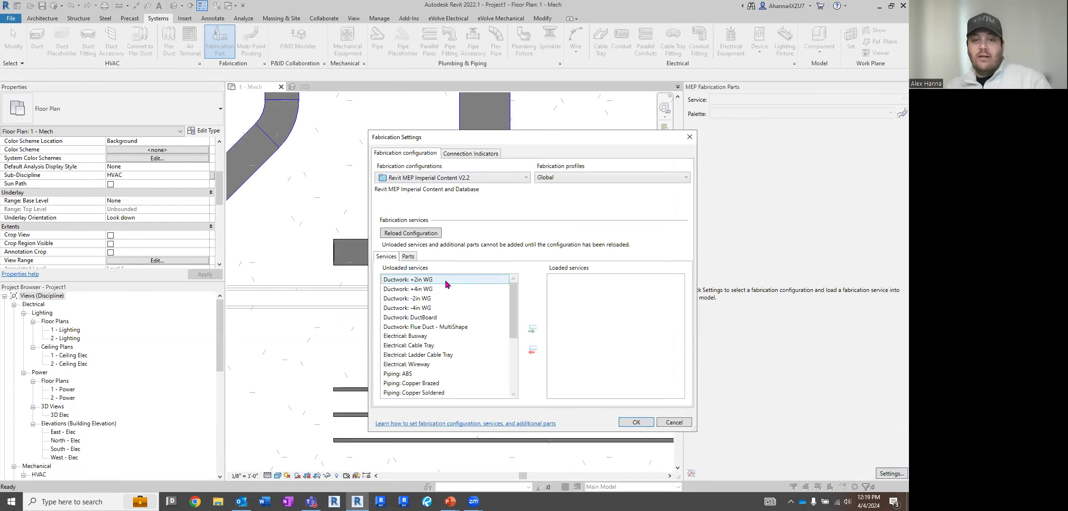
{"action": "scroll", "coordinate": [467, 361], "scroll_direction": "down", "scroll_amount": 1}
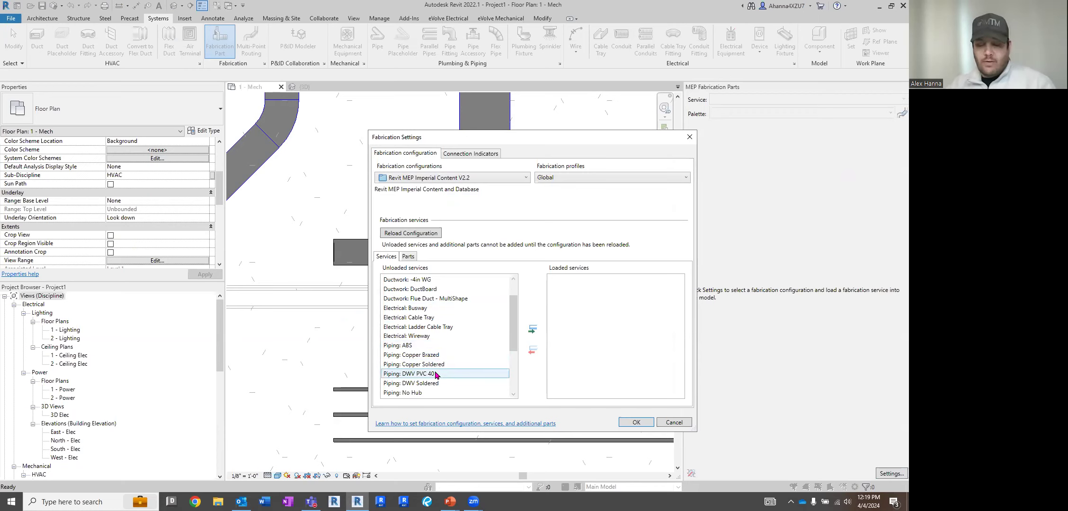
{"action": "scroll", "coordinate": [436, 365], "scroll_direction": "up", "scroll_amount": 1}
{"action": "left_click", "coordinate": [412, 280]}
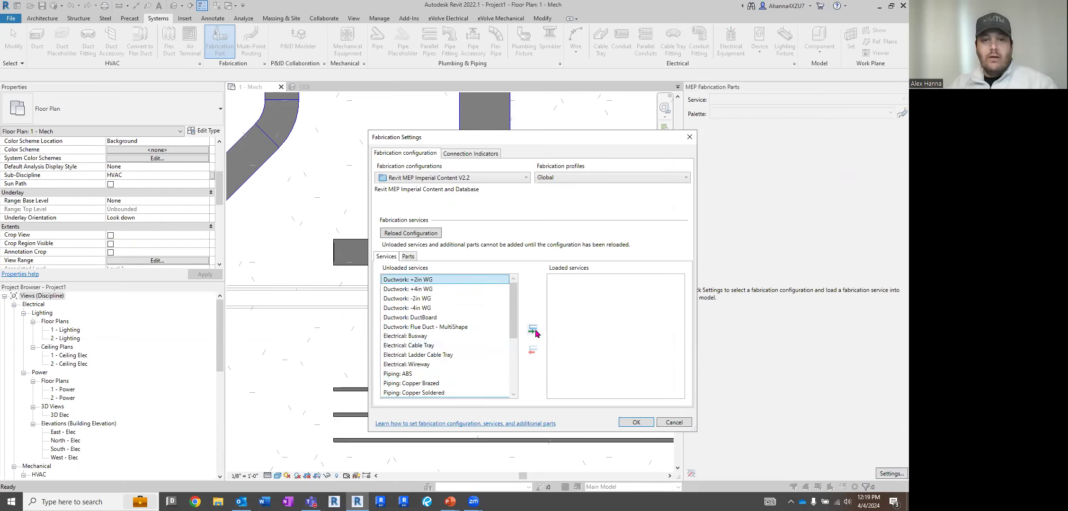
{"action": "left_click", "coordinate": [533, 330]}
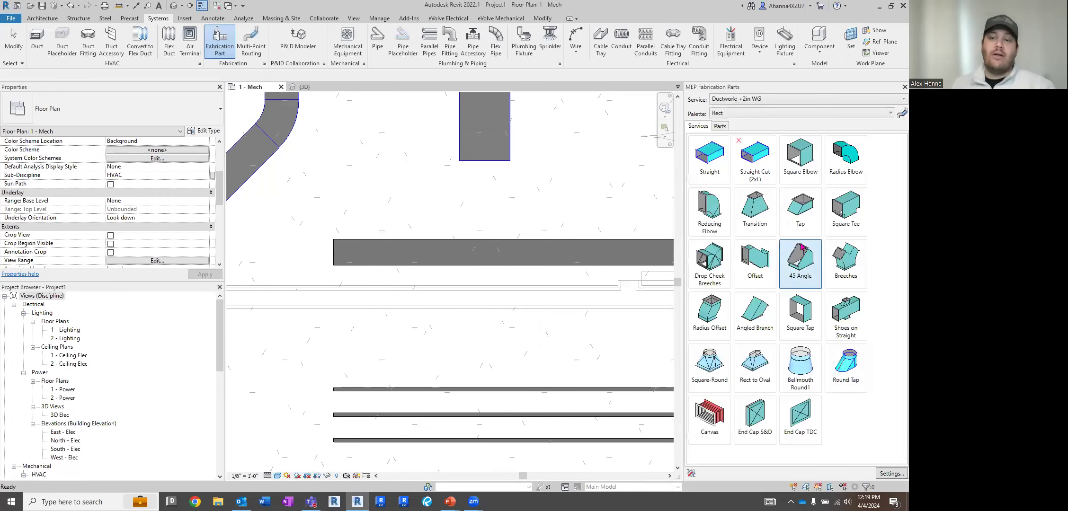
Choose the Straight rectangular fabrication part for placement and set its C1 connector to Duct - Flanged: 1/2in Flg In.
{"action": "scroll", "coordinate": [532, 208], "scroll_direction": "down", "scroll_amount": 3}
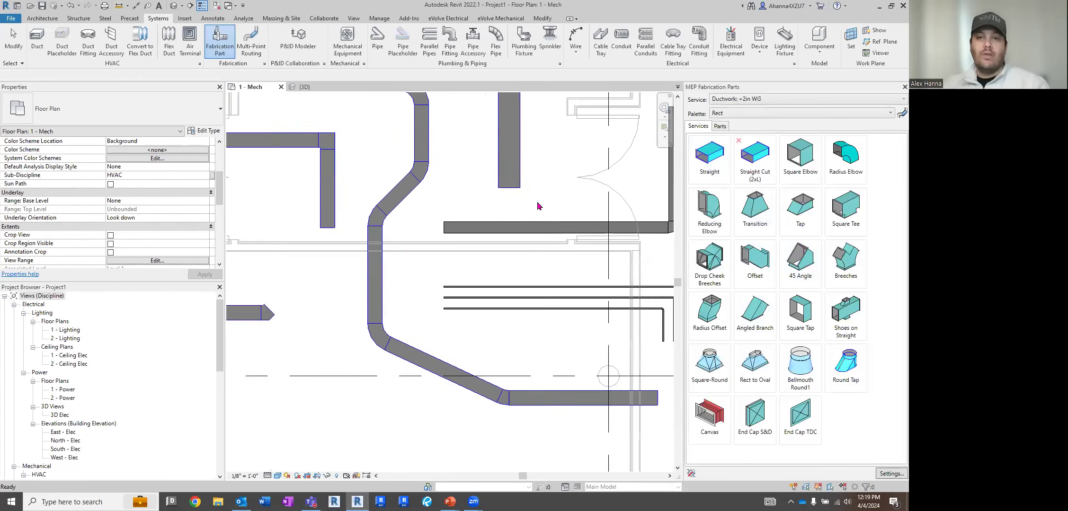
{"action": "left_click", "coordinate": [704, 153]}
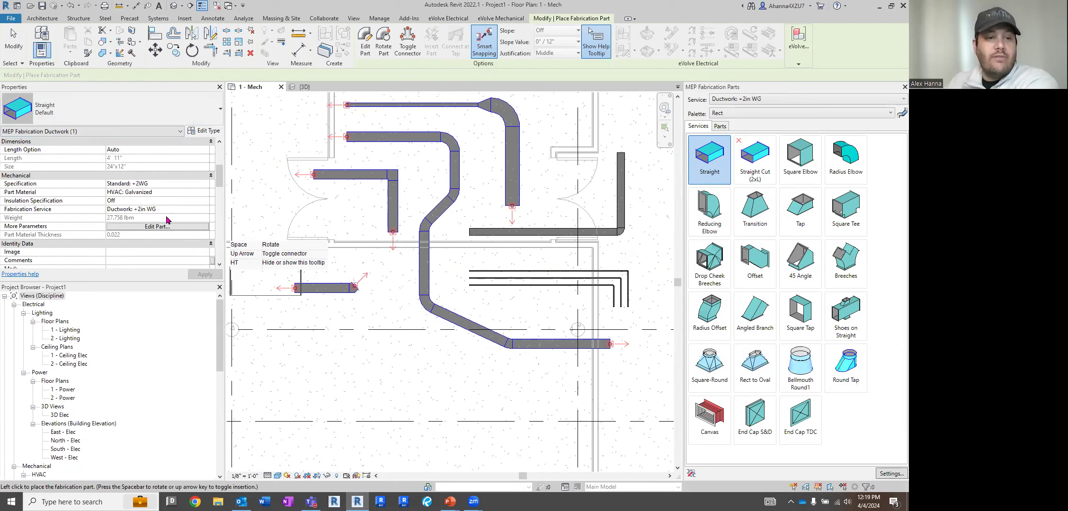
{"action": "scroll", "coordinate": [167, 220], "scroll_direction": "up", "scroll_amount": 1}
{"action": "left_click", "coordinate": [169, 233]}
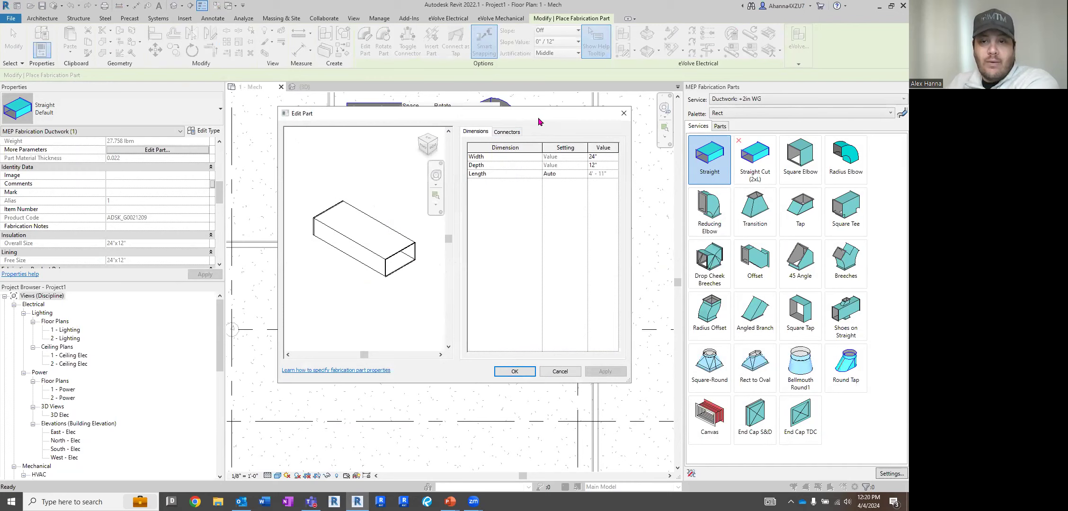
{"action": "left_click", "coordinate": [676, 176]}
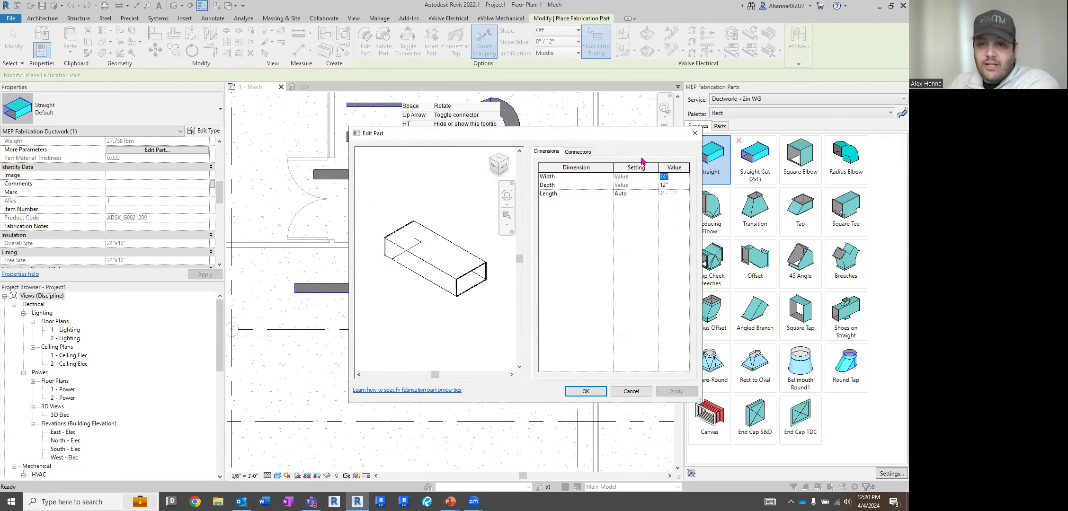
{"action": "left_click", "coordinate": [578, 152]}
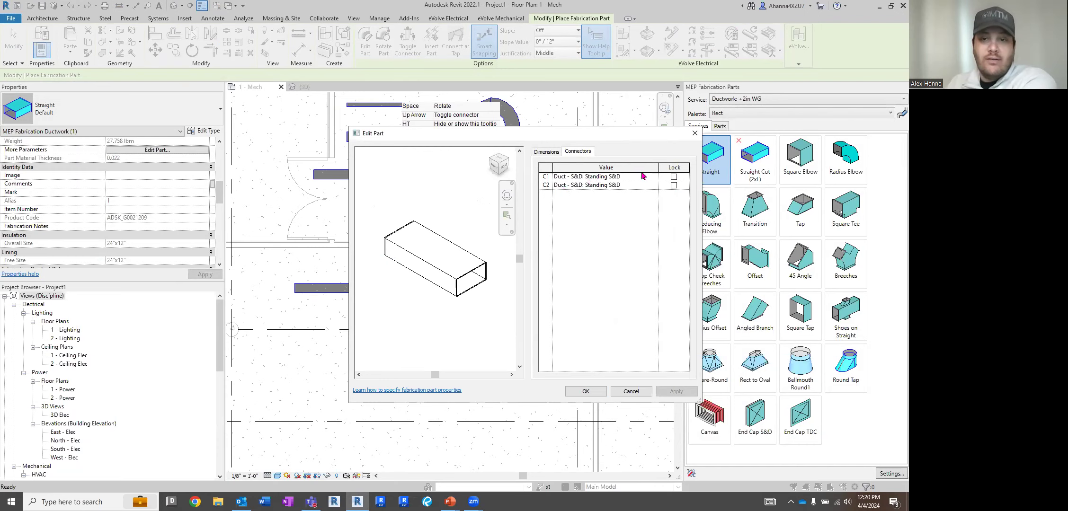
{"action": "left_click", "coordinate": [654, 178]}
{"action": "scroll", "coordinate": [610, 218], "scroll_direction": "up", "scroll_amount": 5}
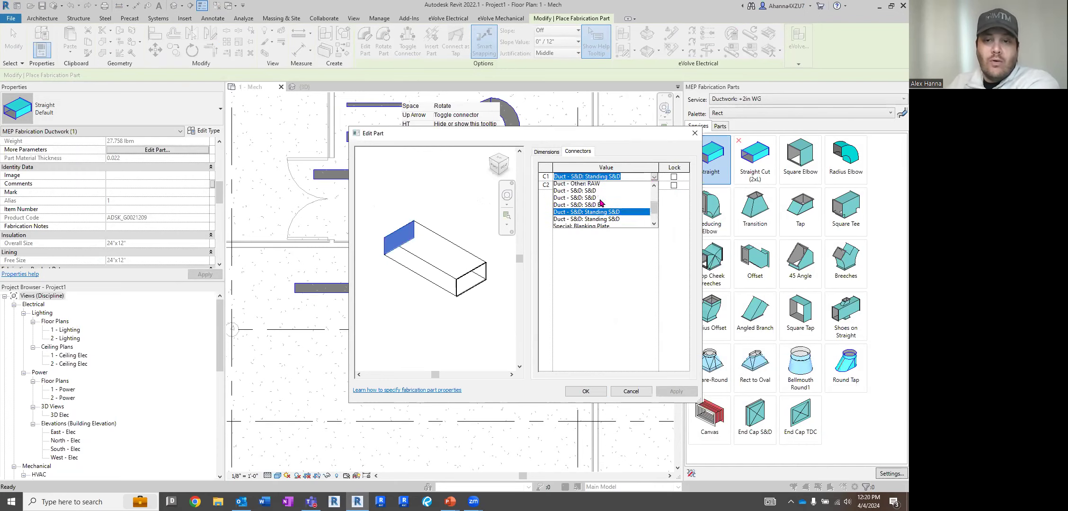
{"action": "scroll", "coordinate": [620, 208], "scroll_direction": "down", "scroll_amount": 2}
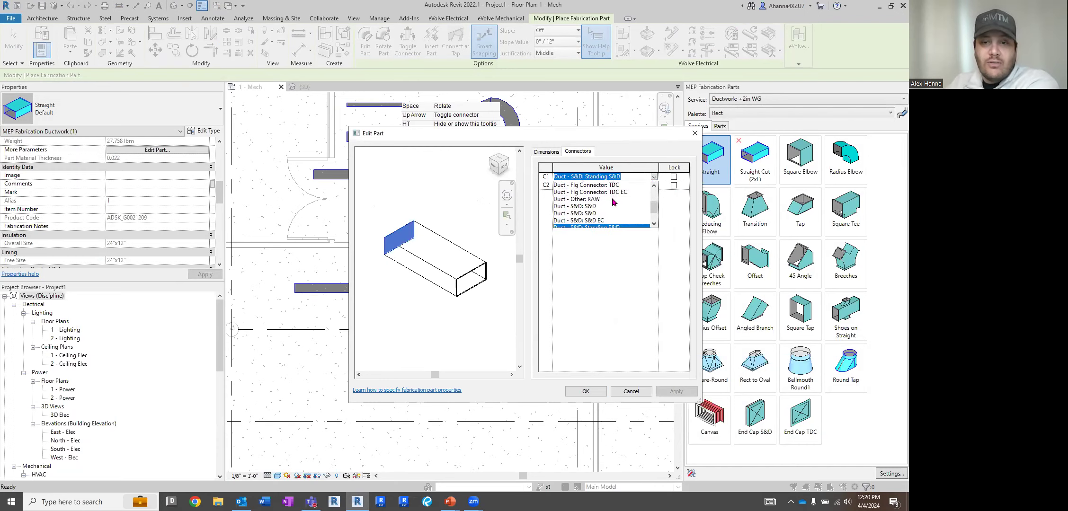
{"action": "left_click", "coordinate": [610, 185]}
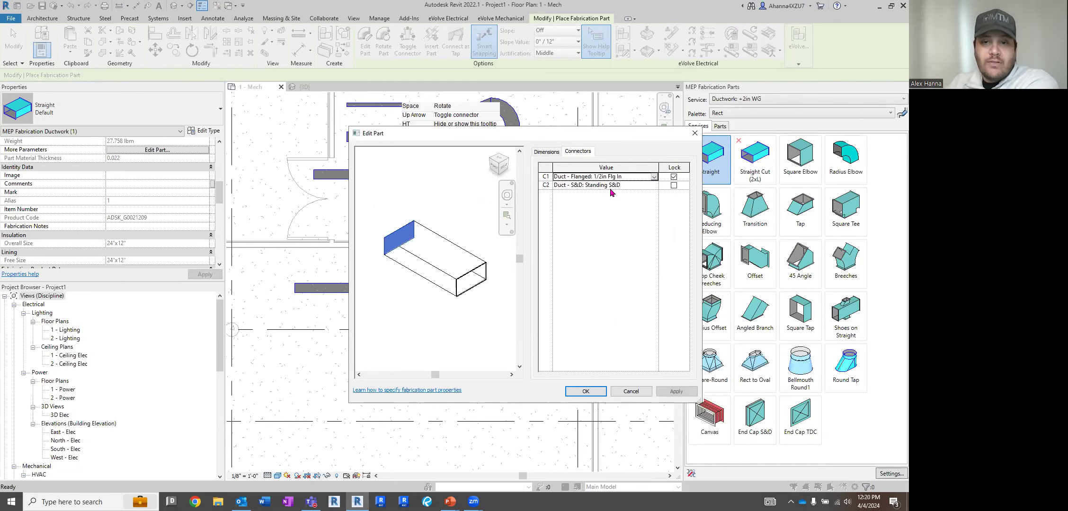
{"action": "left_click", "coordinate": [677, 392]}
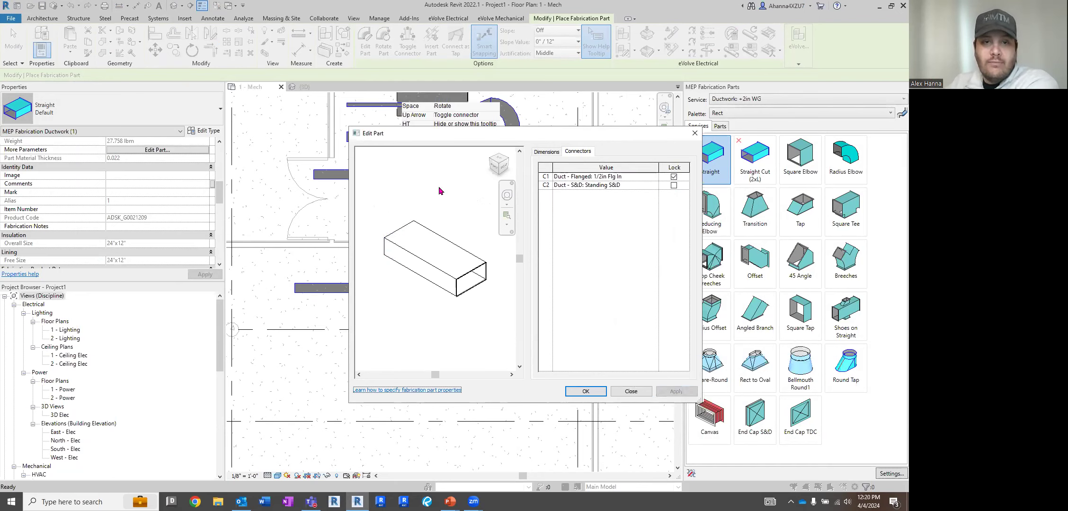
{"action": "left_click", "coordinate": [586, 391]}
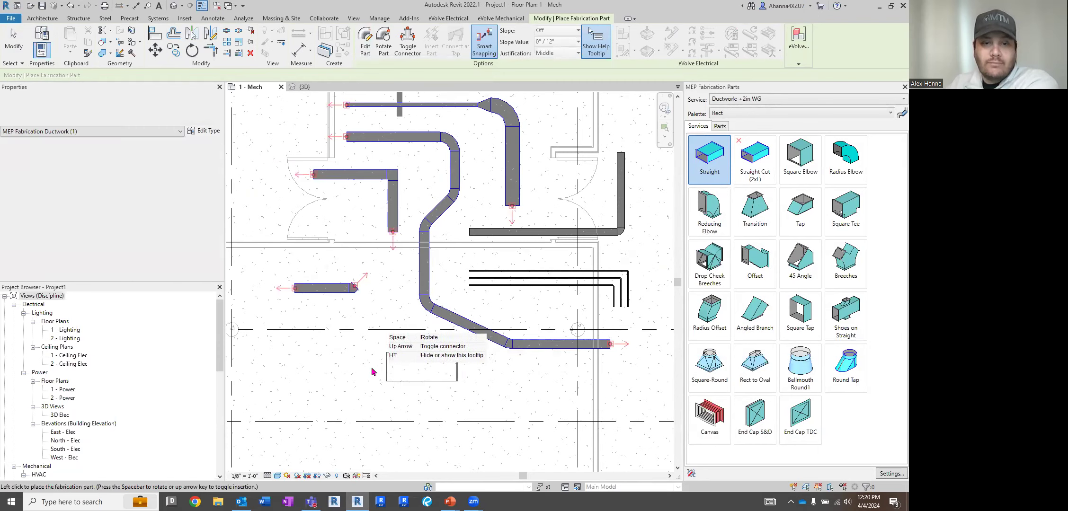
Place the straight fabrication duct in the open area below the existing ducts in plan and select it.
{"action": "left_click", "coordinate": [372, 371]}
{"action": "key", "text": "Escape"}
{"action": "left_click_drag", "start_coordinate": [354, 342], "coordinate": [465, 401]}
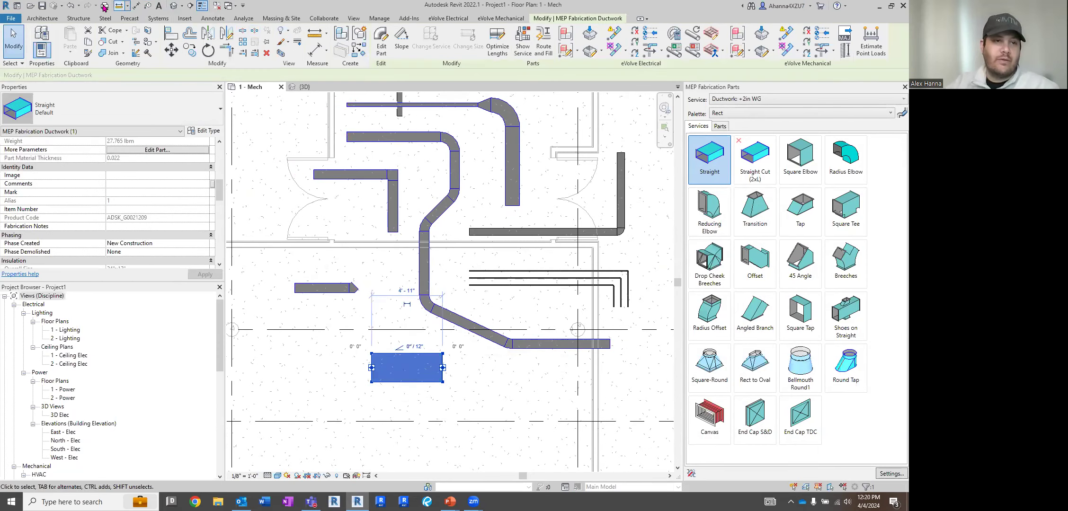
Examine the connector details at both ends of the placed straight fabrication duct in the 3D view.
{"action": "left_click", "coordinate": [173, 5]}
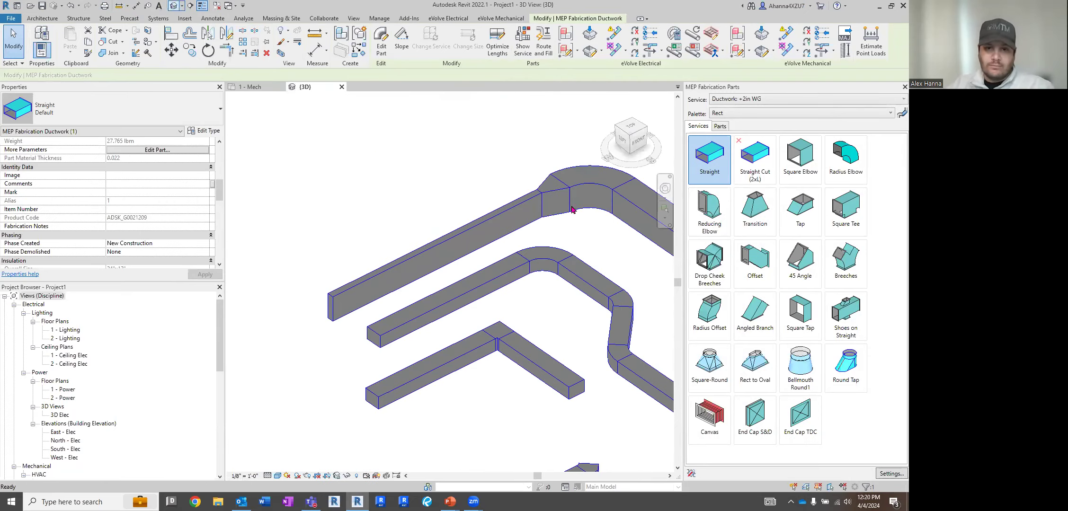
{"action": "scroll", "coordinate": [571, 210], "scroll_direction": "down", "scroll_amount": 5}
{"action": "scroll", "coordinate": [636, 336], "scroll_direction": "up", "scroll_amount": 3}
{"action": "scroll", "coordinate": [551, 354], "scroll_direction": "up", "scroll_amount": 4}
{"action": "scroll", "coordinate": [534, 265], "scroll_direction": "up", "scroll_amount": 4}
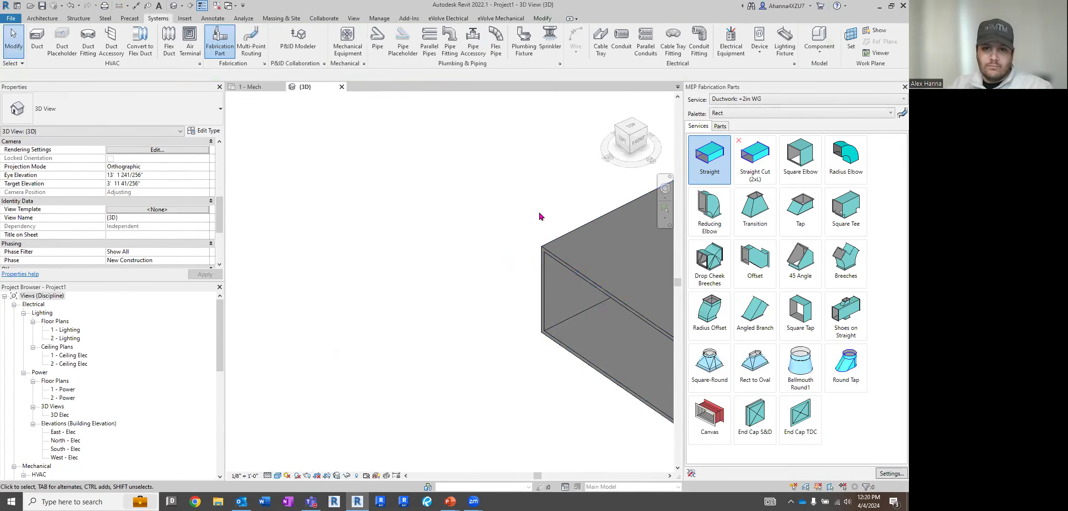
{"action": "scroll", "coordinate": [539, 217], "scroll_direction": "up", "scroll_amount": 5}
{"action": "left_click", "coordinate": [562, 320]}
{"action": "scroll", "coordinate": [408, 369], "scroll_direction": "down", "scroll_amount": 2}
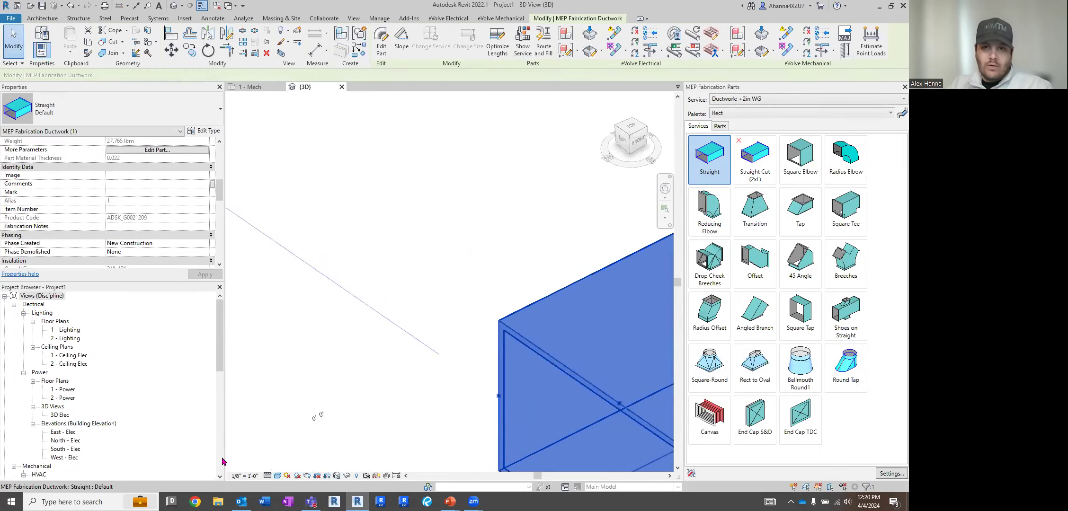
{"action": "middle_click_drag", "start_coordinate": [620, 265], "coordinate": [189, 477]}
{"action": "middle_click_drag", "start_coordinate": [610, 233], "coordinate": [704, 366]}
{"action": "scroll", "coordinate": [408, 261], "scroll_direction": "up", "scroll_amount": 3}
{"action": "left_click", "coordinate": [406, 265]}
{"action": "scroll", "coordinate": [610, 301], "scroll_direction": "up", "scroll_amount": 1}
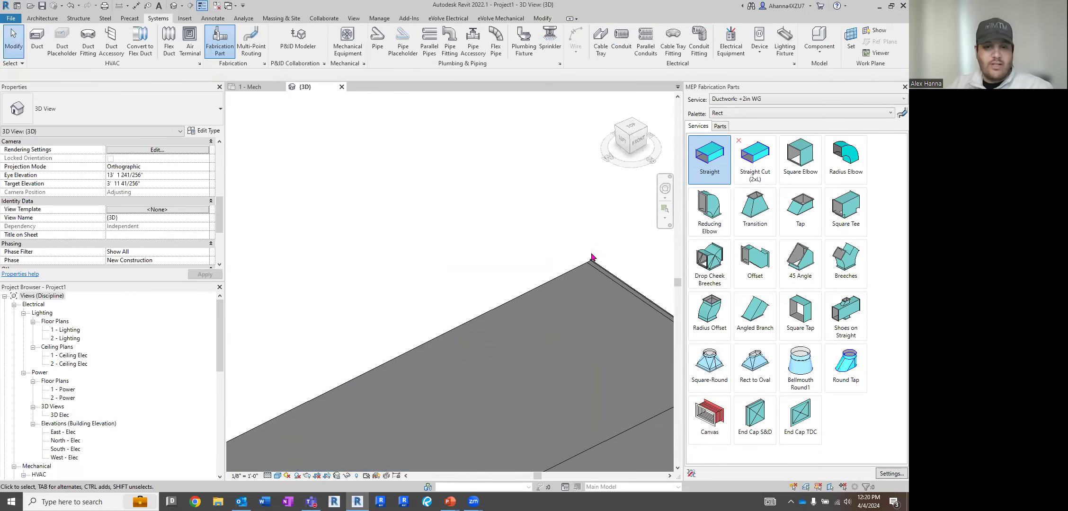
{"action": "scroll", "coordinate": [587, 251], "scroll_direction": "down", "scroll_amount": 4}
{"action": "left_click", "coordinate": [591, 358]}
{"action": "middle_click_drag", "start_coordinate": [591, 358], "coordinate": [529, 417], "text": "shift"}
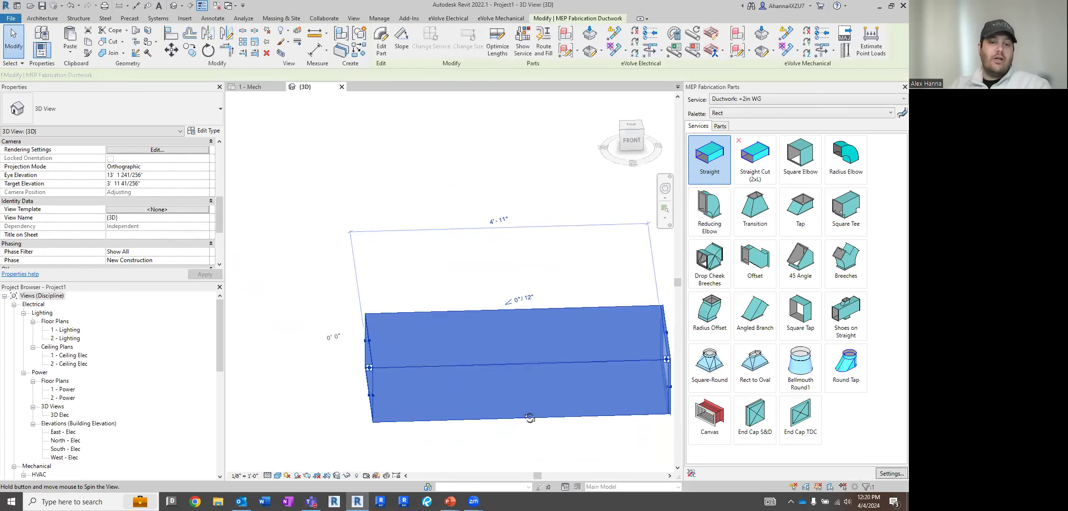
{"action": "scroll", "coordinate": [530, 412], "scroll_direction": "down", "scroll_amount": 3}
{"action": "left_click", "coordinate": [544, 331]}
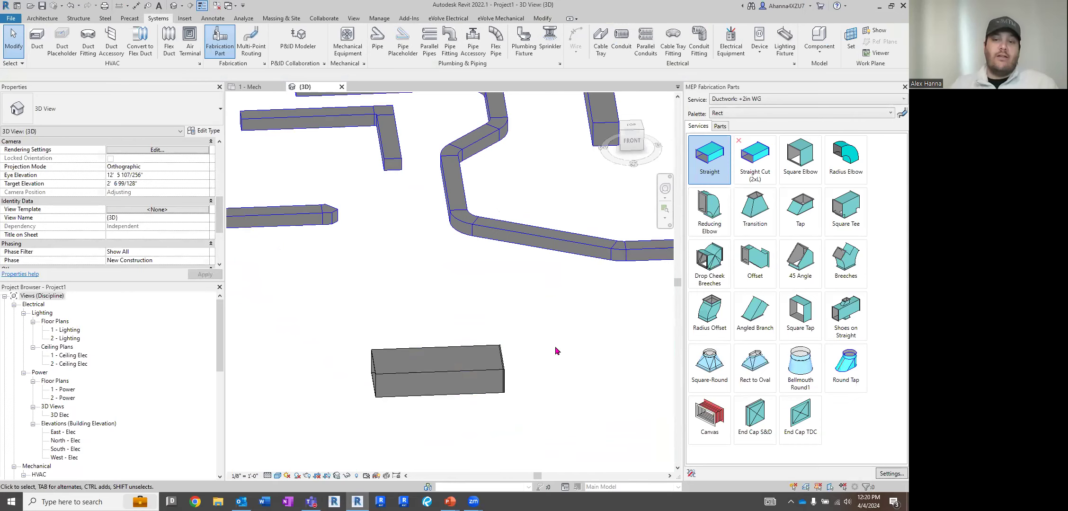
Stretch the straight fabrication duct along its axis by extending one end.
{"action": "left_click", "coordinate": [503, 376]}
{"action": "left_click_drag", "start_coordinate": [535, 373], "coordinate": [649, 372]}
{"action": "scroll", "coordinate": [410, 381], "scroll_direction": "down", "scroll_amount": 2}
{"action": "left_click_drag", "start_coordinate": [549, 371], "coordinate": [595, 371]}
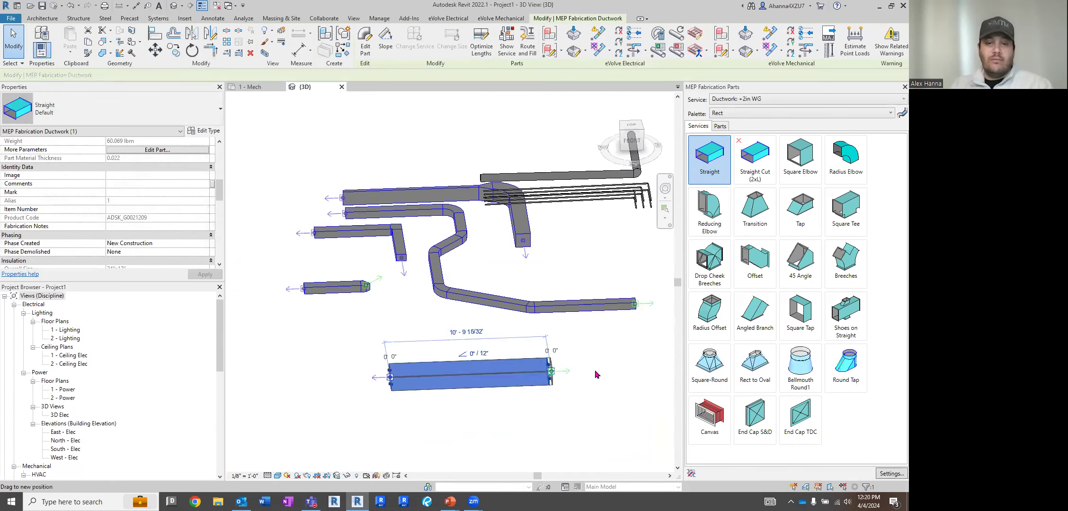
{"action": "key", "text": "Escape"}
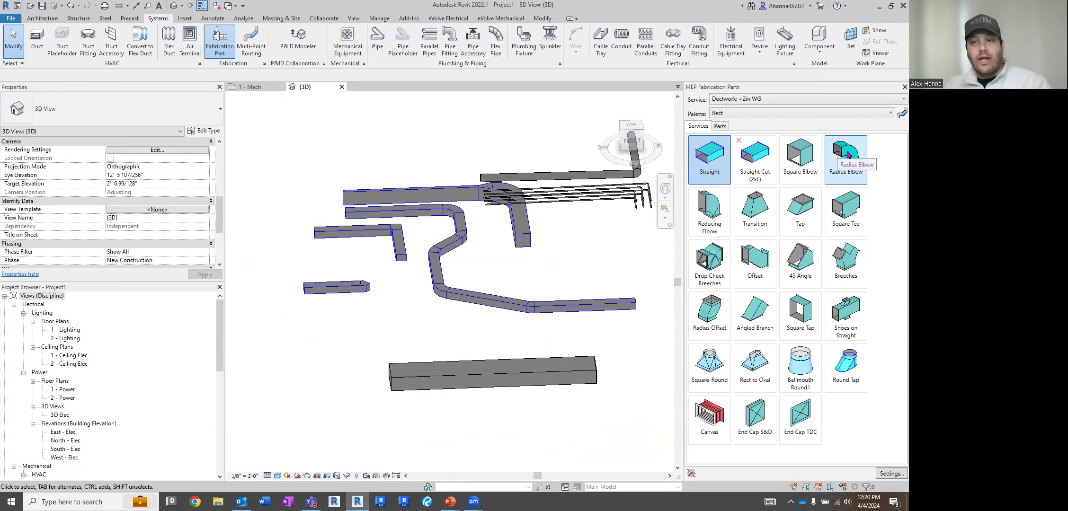
In the top view, use Multi-Point Routing to lay rectangular fabrication duct below the straight piece: horizontal run, perpendicular leg down, then a second horizontal leg.
{"action": "left_click", "coordinate": [634, 126]}
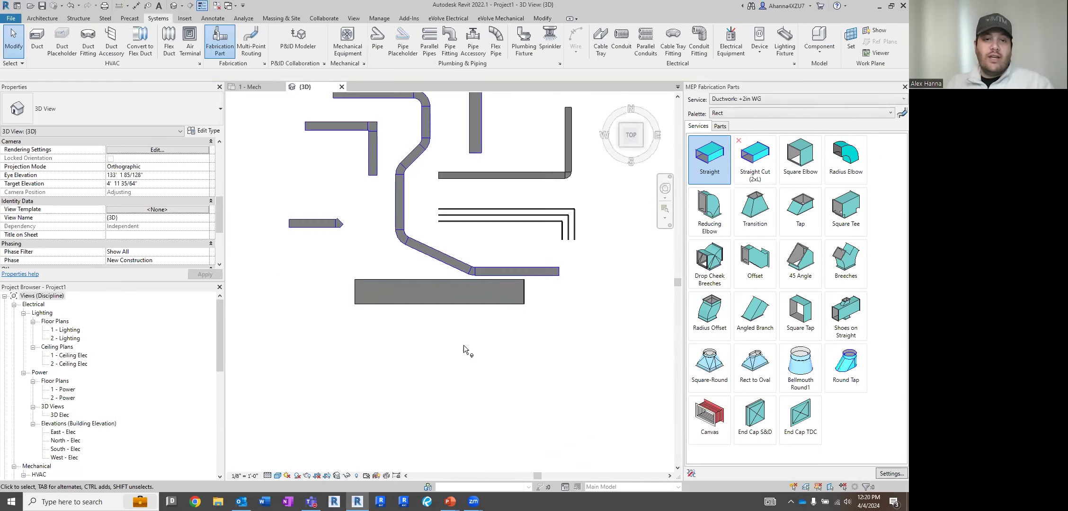
{"action": "left_click", "coordinate": [251, 44]}
{"action": "left_click", "coordinate": [314, 348]}
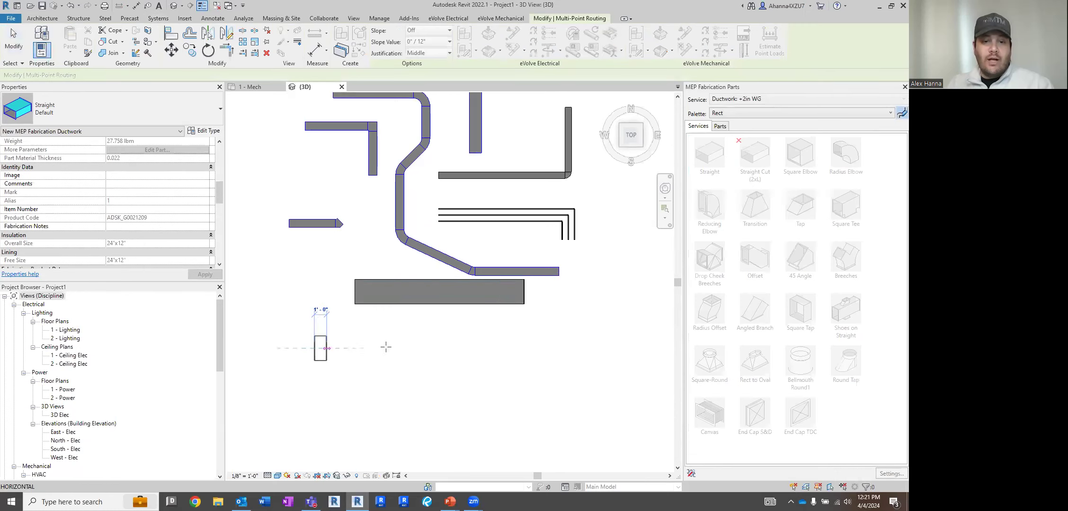
{"action": "left_click", "coordinate": [524, 348]}
{"action": "scroll", "coordinate": [475, 212], "scroll_direction": "down", "scroll_amount": 3}
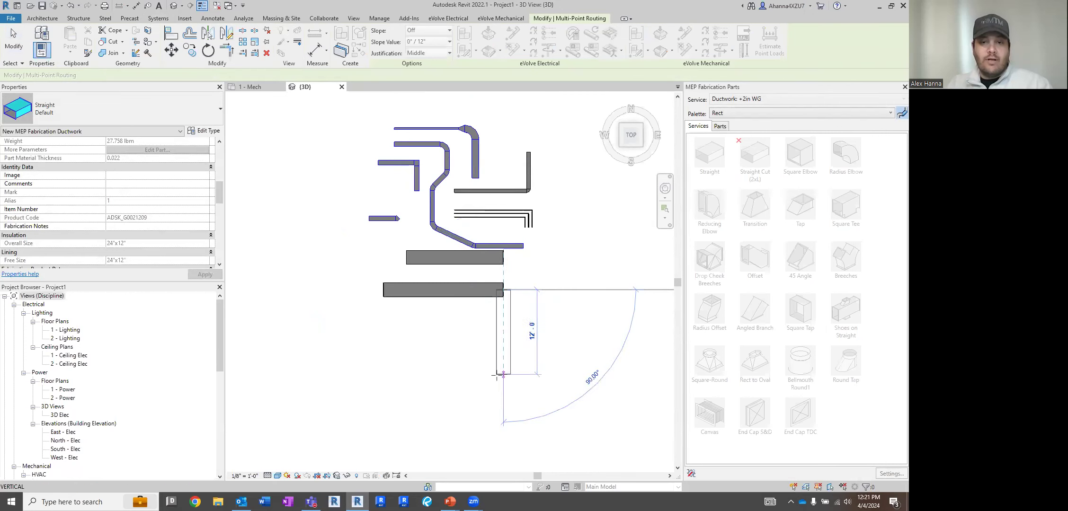
{"action": "left_click", "coordinate": [502, 381]}
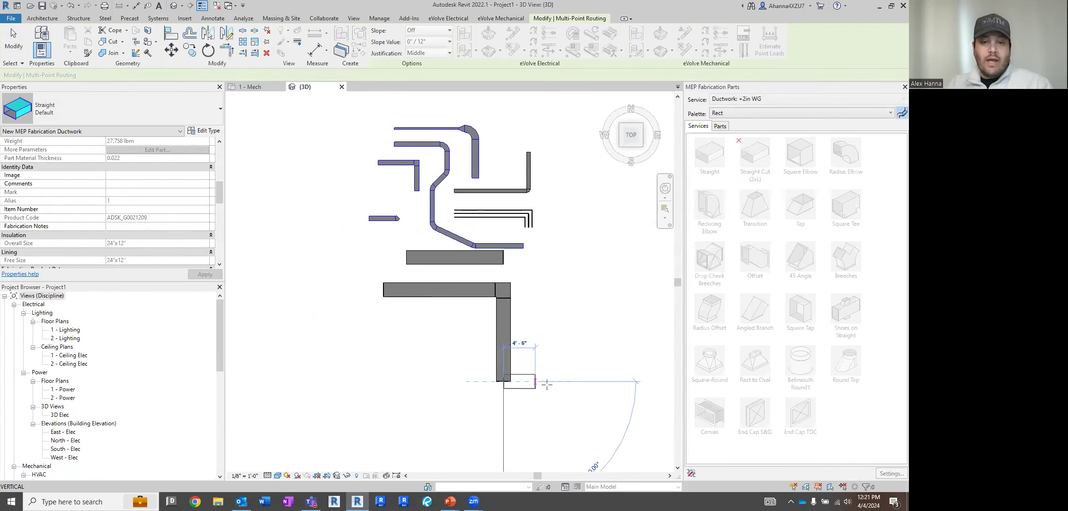
{"action": "left_click", "coordinate": [599, 380]}
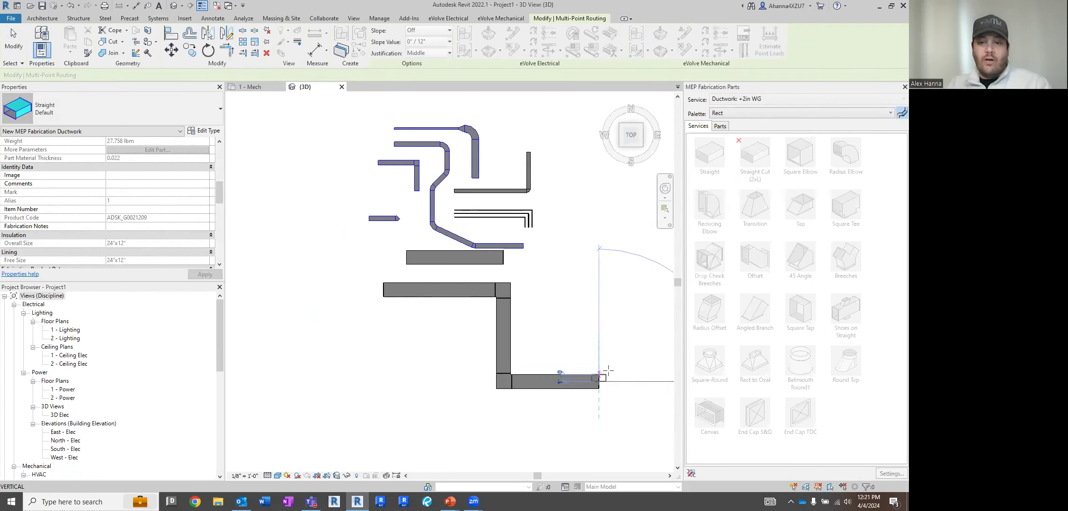
Continue the fabrication duct route with a leg angled at 45 degrees and another turned 30 degrees further, and end the routing.
{"action": "middle_click_drag", "start_coordinate": [600, 354], "coordinate": [386, 350]}
{"action": "left_click", "coordinate": [425, 341]}
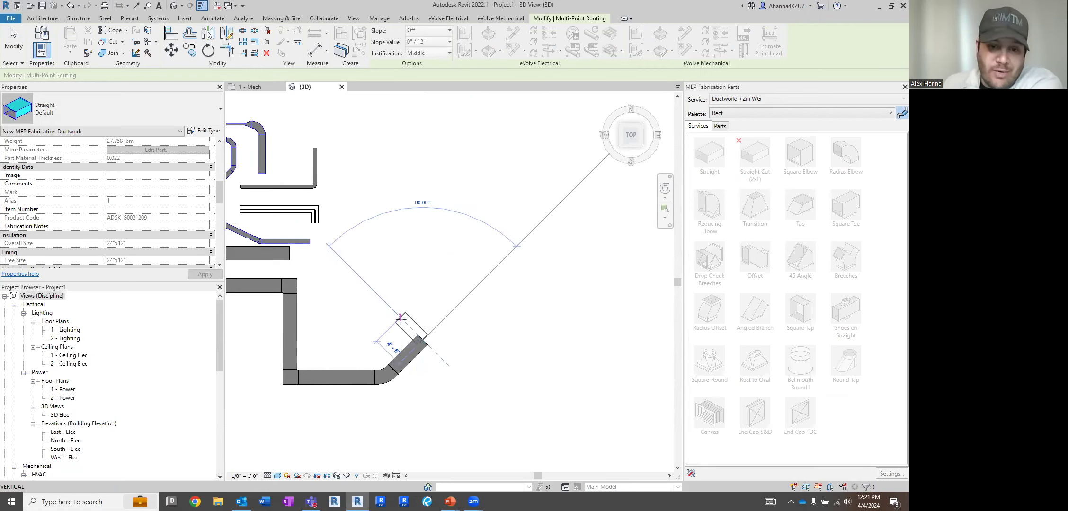
{"action": "scroll", "coordinate": [406, 308], "scroll_direction": "up", "scroll_amount": 2}
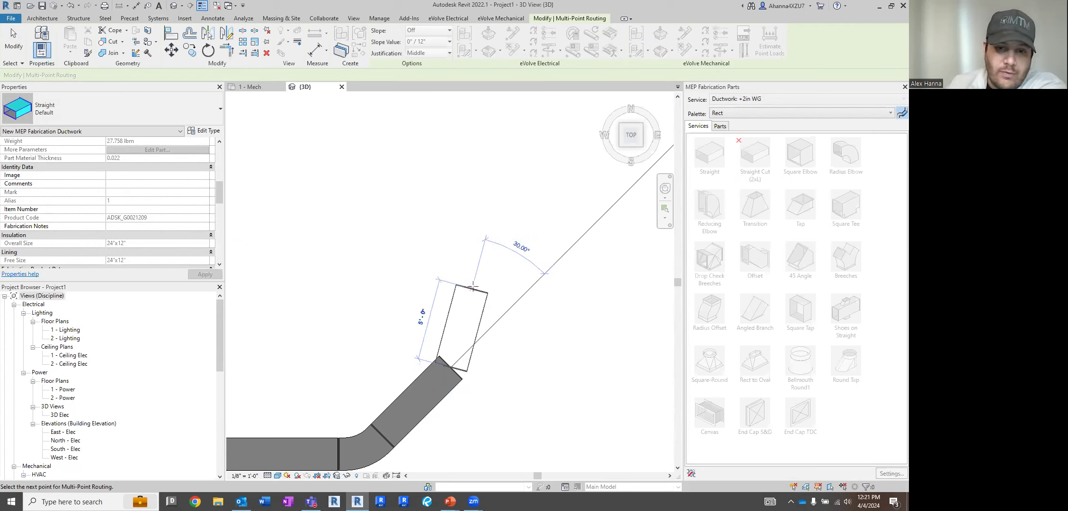
{"action": "left_click", "coordinate": [473, 287]}
{"action": "scroll", "coordinate": [502, 265], "scroll_direction": "down", "scroll_amount": 2}
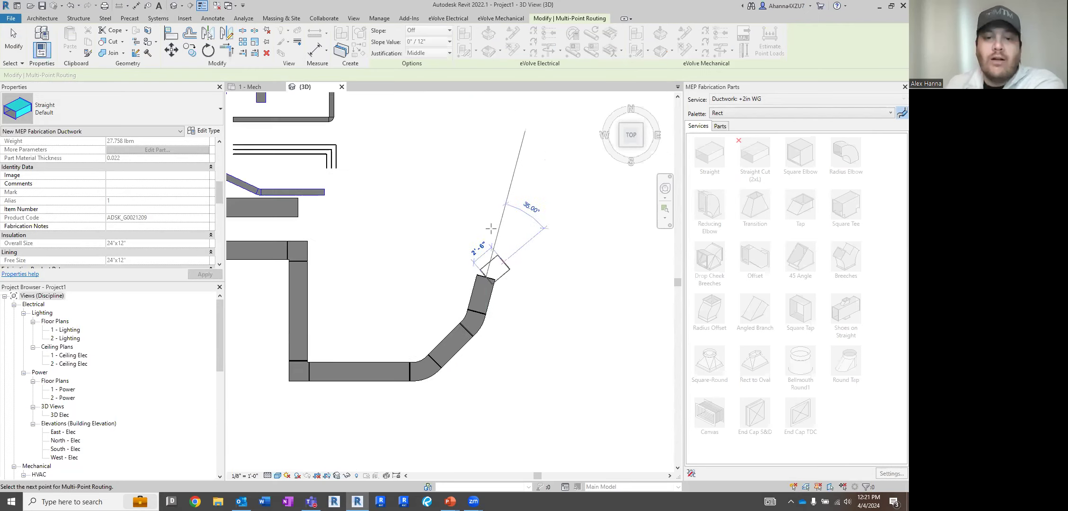
{"action": "key", "text": "Escape"}
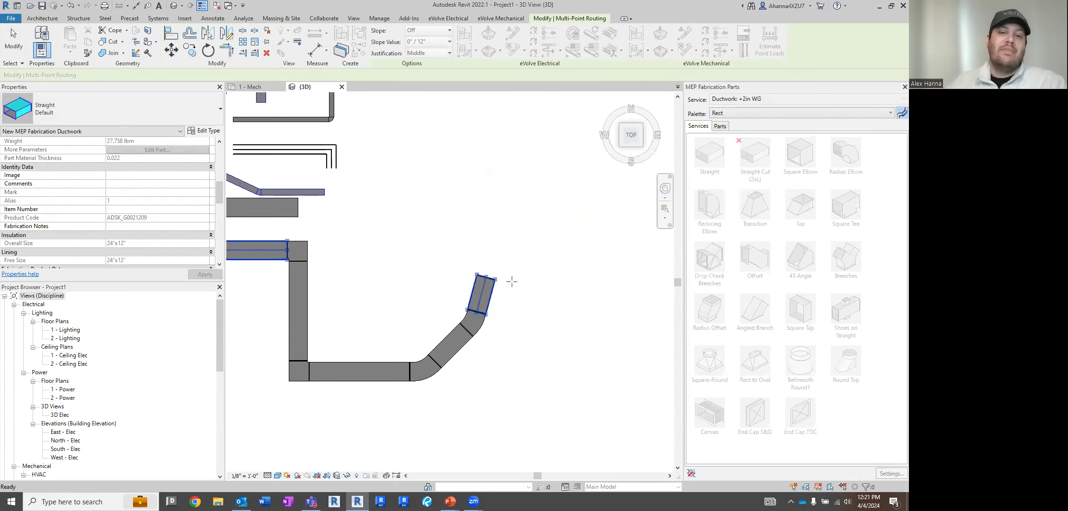
{"action": "scroll", "coordinate": [508, 279], "scroll_direction": "down", "scroll_amount": 2}
{"action": "key", "text": "Escape"}
{"action": "middle_click_drag", "start_coordinate": [437, 294], "coordinate": [537, 342]}
{"action": "scroll", "coordinate": [537, 342], "scroll_direction": "down", "scroll_amount": 1}
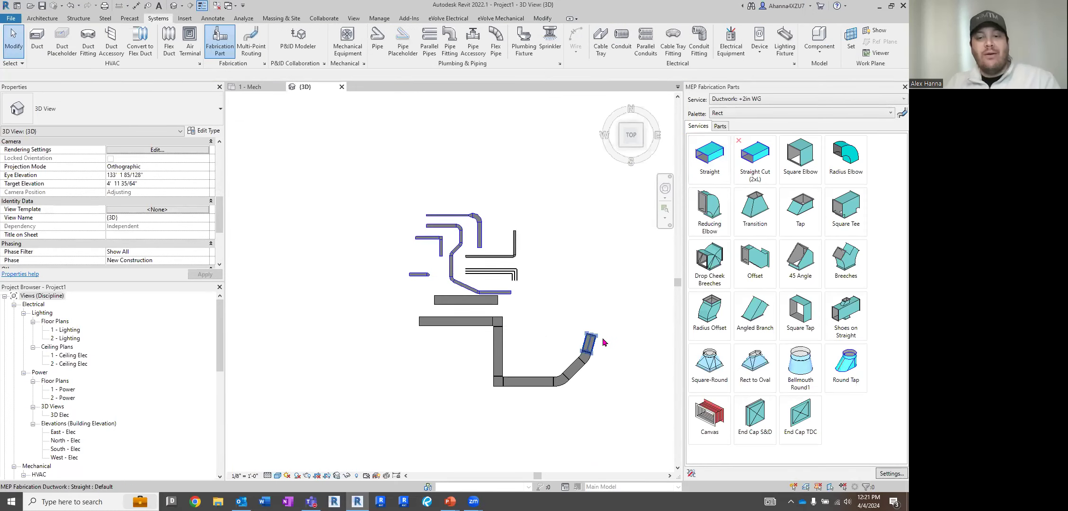
Try to use Route and Fill from the open end of the angled fabrication duct to the open end of the generic rectangular duct above.
{"action": "left_click", "coordinate": [596, 351]}
{"action": "left_click", "coordinate": [612, 350]}
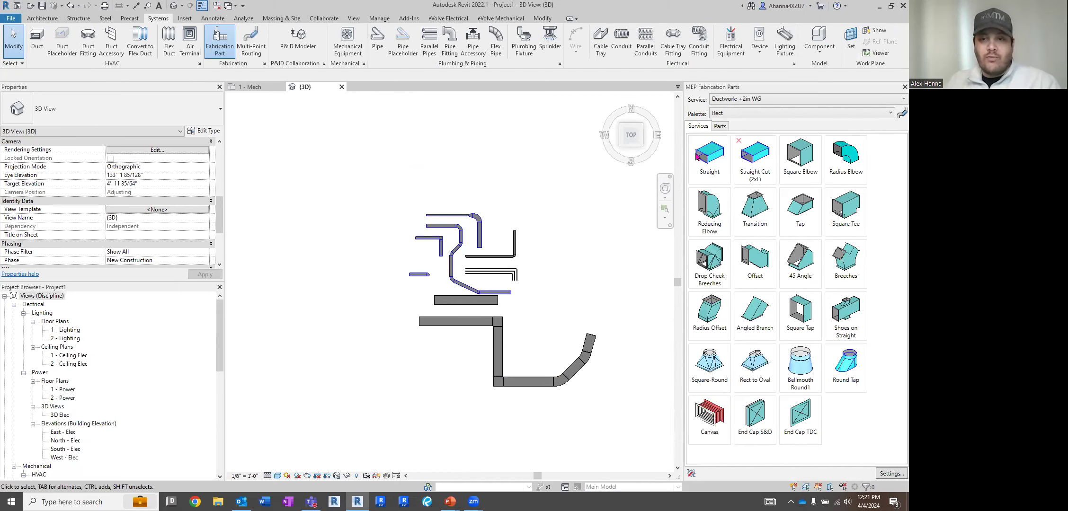
{"action": "right_click", "coordinate": [588, 338]}
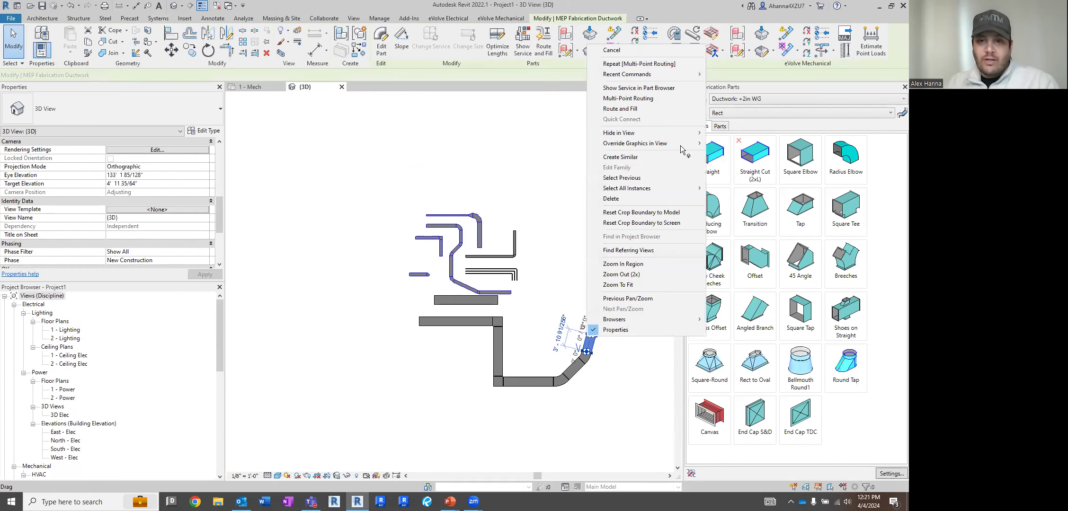
{"action": "left_click", "coordinate": [663, 110]}
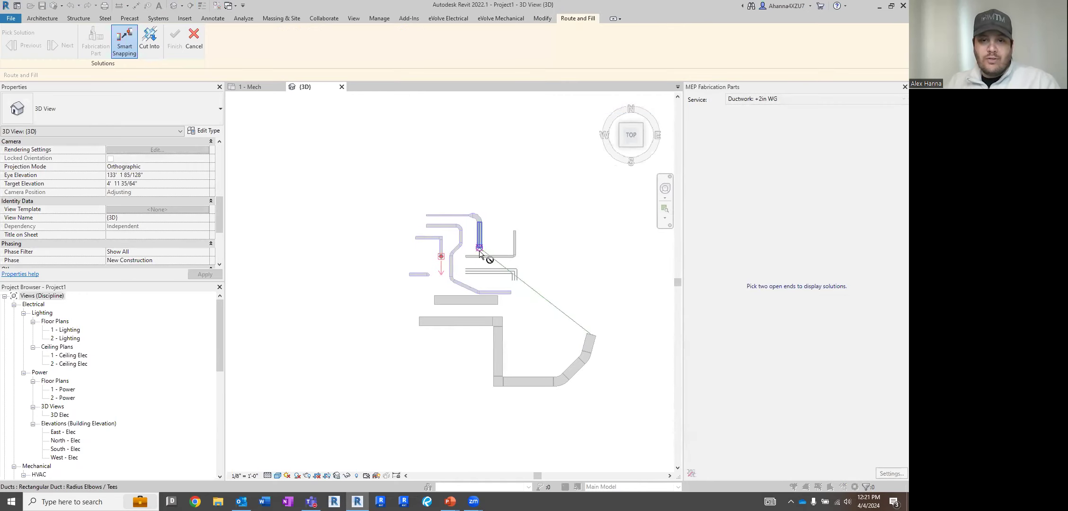
{"action": "left_click", "coordinate": [480, 251]}
{"action": "left_click", "coordinate": [864, 479]}
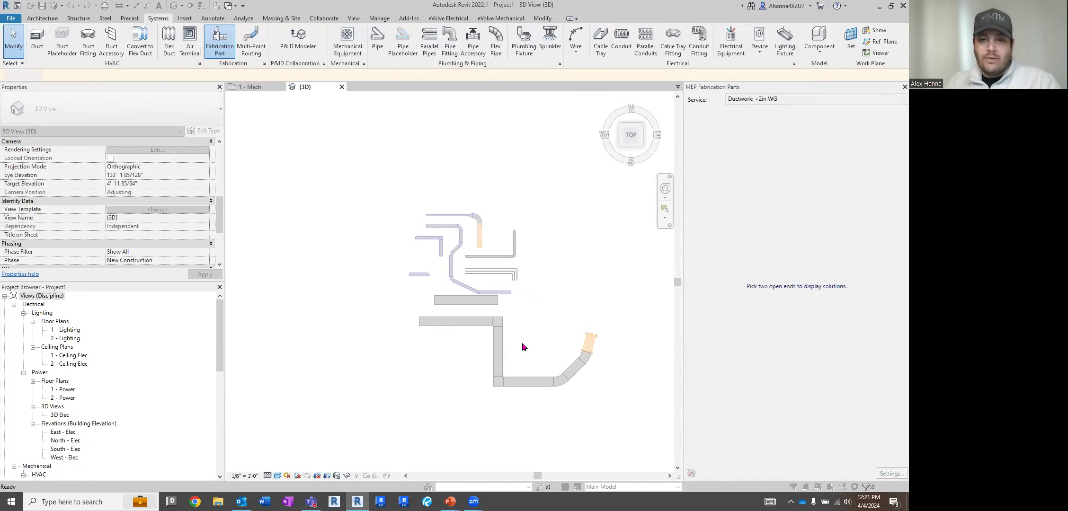
Delete the lower horizontal straight, the radius elbow and the 45-degree straight from the fabrication duct run.
{"action": "left_click", "coordinate": [537, 381]}
{"action": "key", "text": "Delete"}
{"action": "left_click_drag", "start_coordinate": [578, 399], "coordinate": [545, 382]}
{"action": "key", "text": "Delete"}
Fill the gap between the lower square elbow and the remaining angled fitting with Route and Fill, comparing both solutions and accepting the Radius Elbow one.
{"action": "left_click", "coordinate": [501, 385]}
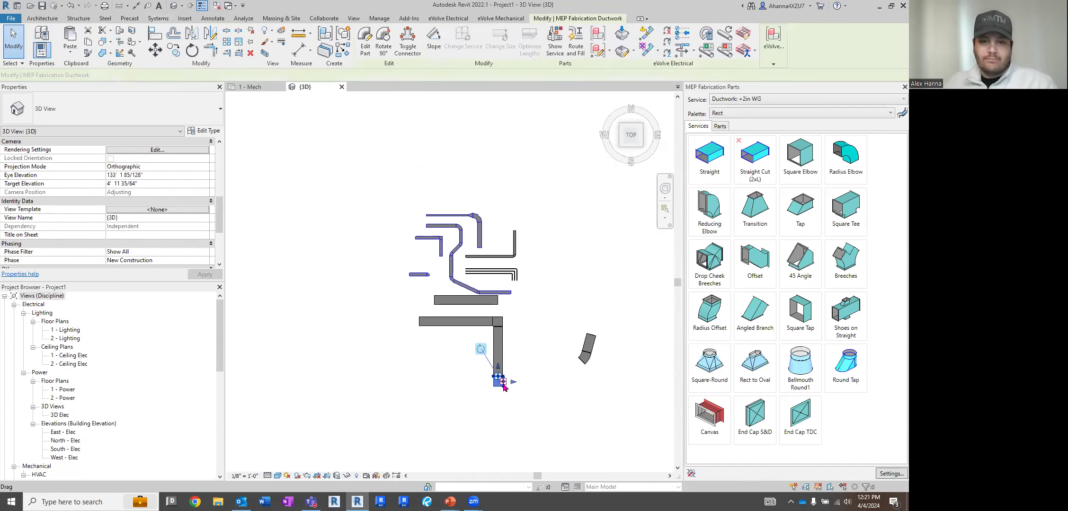
{"action": "right_click", "coordinate": [503, 387]}
{"action": "left_click", "coordinate": [593, 156]}
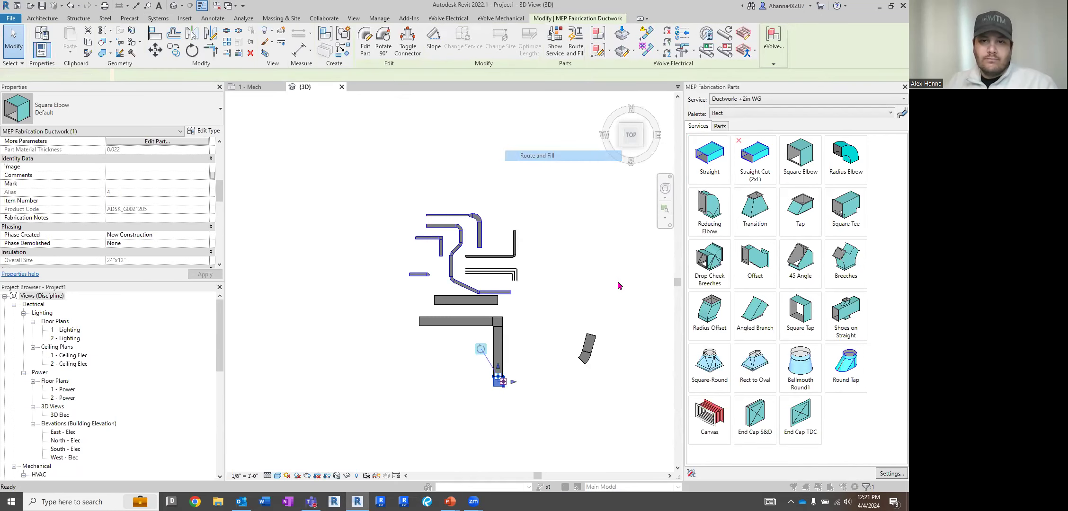
{"action": "left_click", "coordinate": [582, 364]}
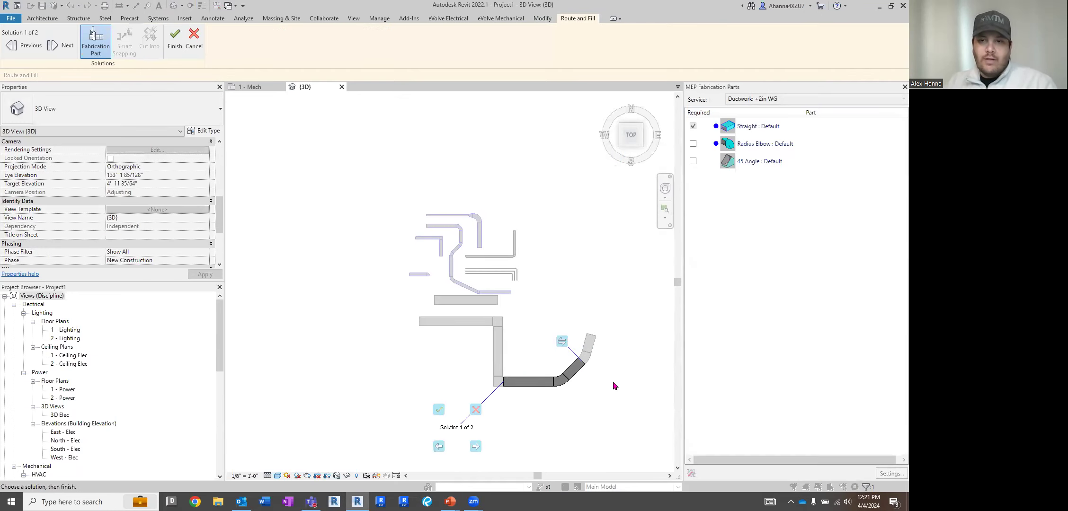
{"action": "scroll", "coordinate": [546, 431], "scroll_direction": "up", "scroll_amount": 1}
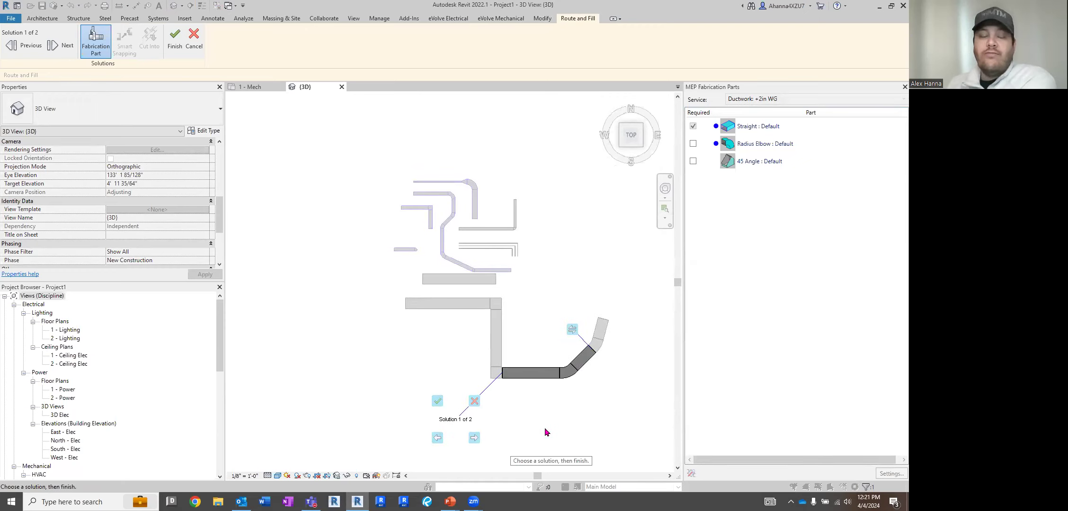
{"action": "left_click", "coordinate": [471, 437]}
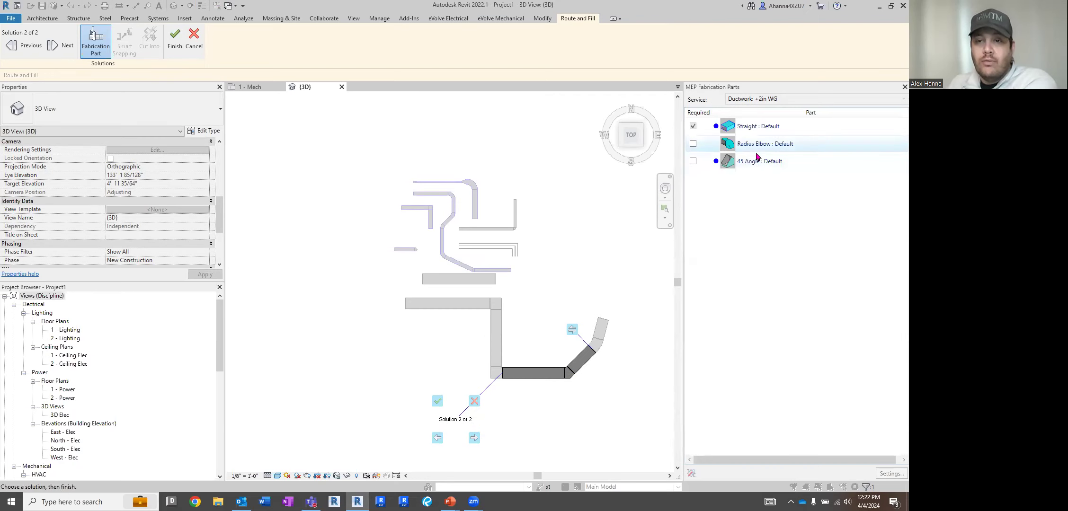
{"action": "left_click", "coordinate": [473, 437]}
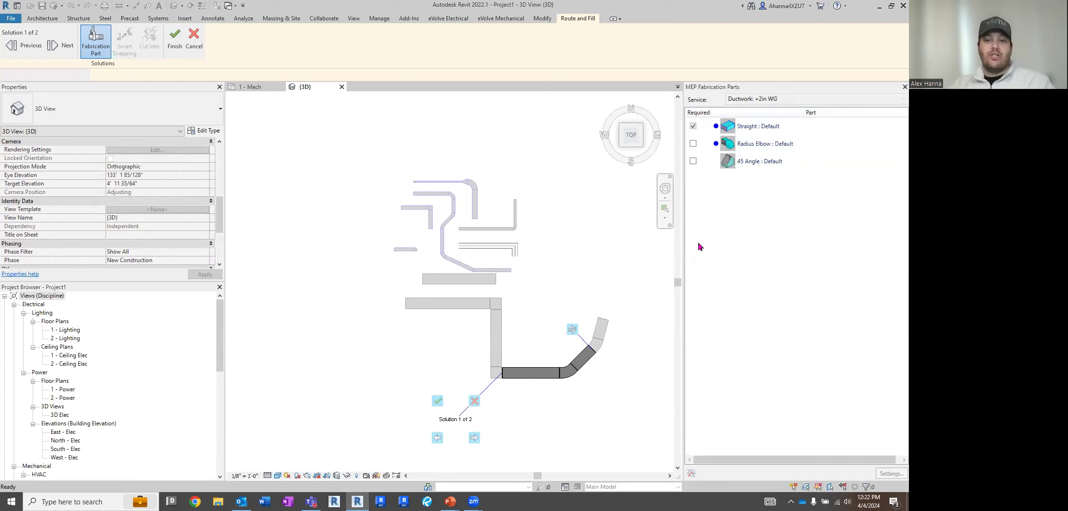
{"action": "left_click", "coordinate": [438, 401]}
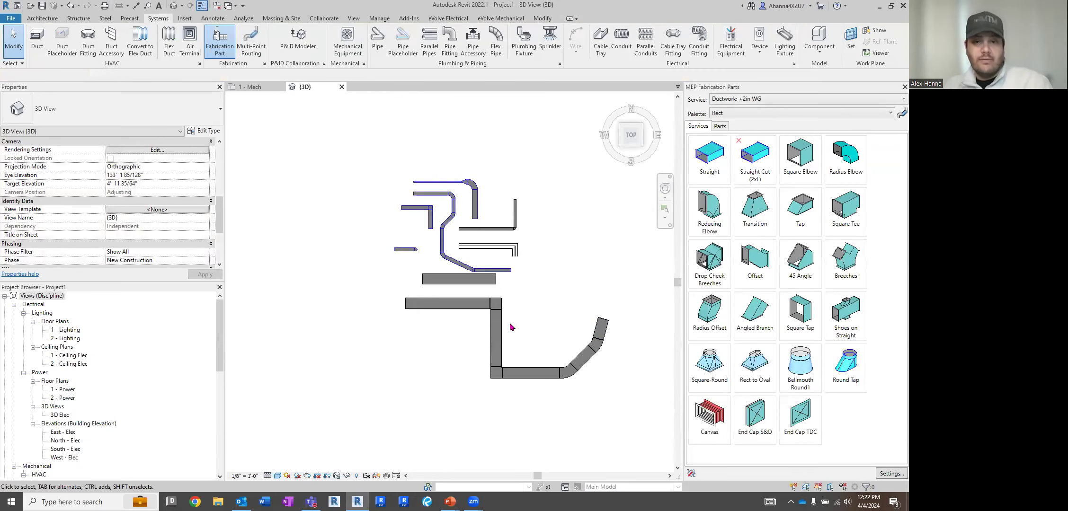
{"action": "key", "text": "Tab"}
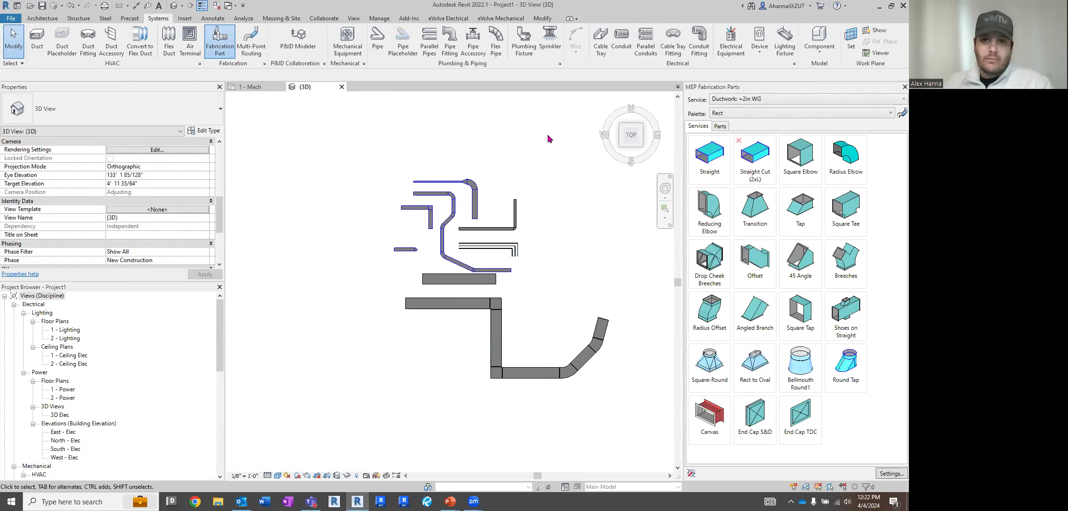
Switch the fabrication service to Piping: DWV PVC 40 and place a PVC Sch 40 DWV Pipe (20ft) in the open area below the ductwork.
{"action": "left_click", "coordinate": [819, 101]}
{"action": "left_click", "coordinate": [791, 117]}
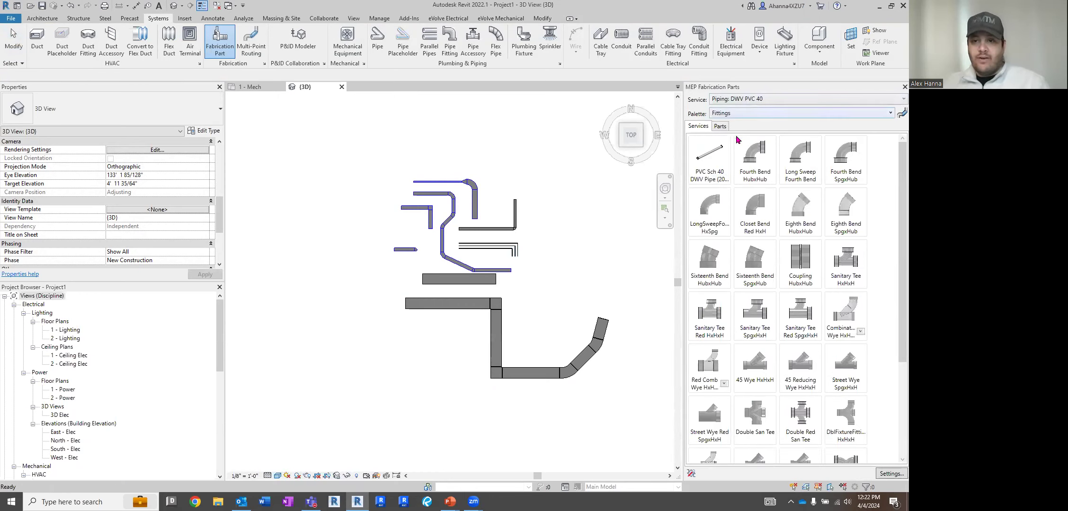
{"action": "left_click", "coordinate": [709, 154]}
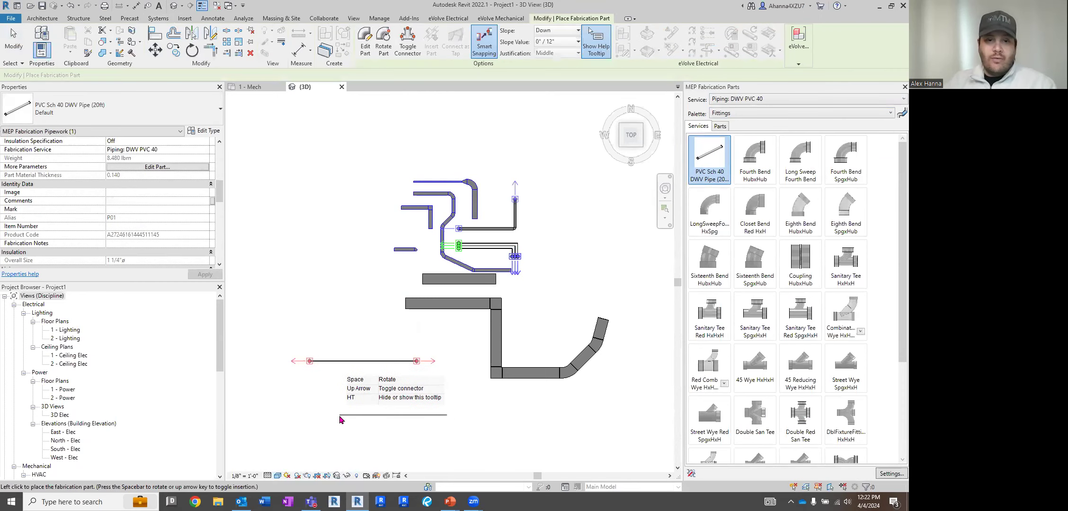
{"action": "left_click", "coordinate": [310, 362]}
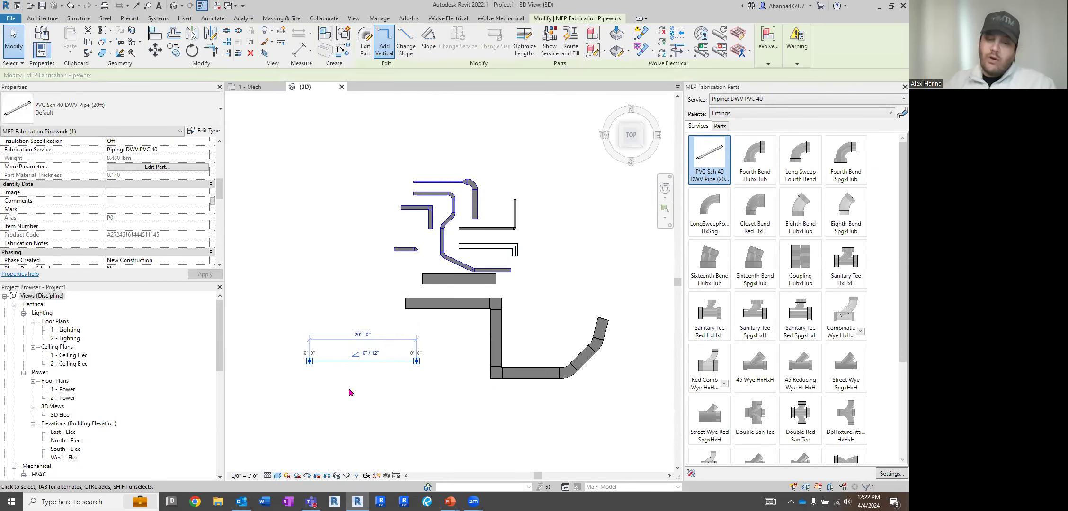
Attach a Fourth Bend HubxHub to the right end of the PVC pipe, cycling its rotation and placing it turned upward in the top view.
{"action": "left_click", "coordinate": [765, 166]}
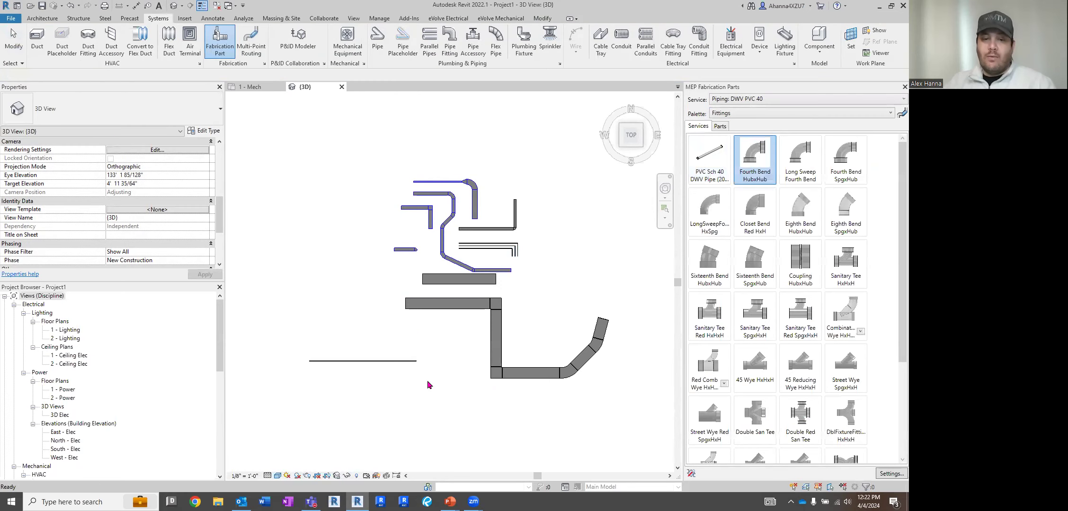
{"action": "scroll", "coordinate": [416, 385], "scroll_direction": "up", "scroll_amount": 4}
{"action": "scroll", "coordinate": [409, 308], "scroll_direction": "up", "scroll_amount": 5}
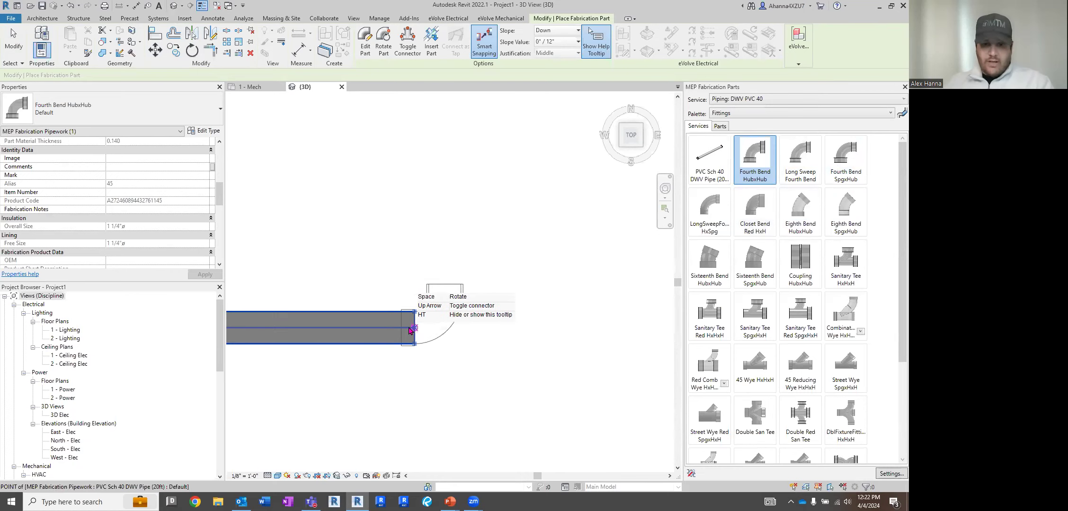
{"action": "key", "text": "space"}
{"action": "key", "text": "space"}
{"action": "key", "text": "space"}
{"action": "key", "text": "space"}
{"action": "key", "text": "space"}
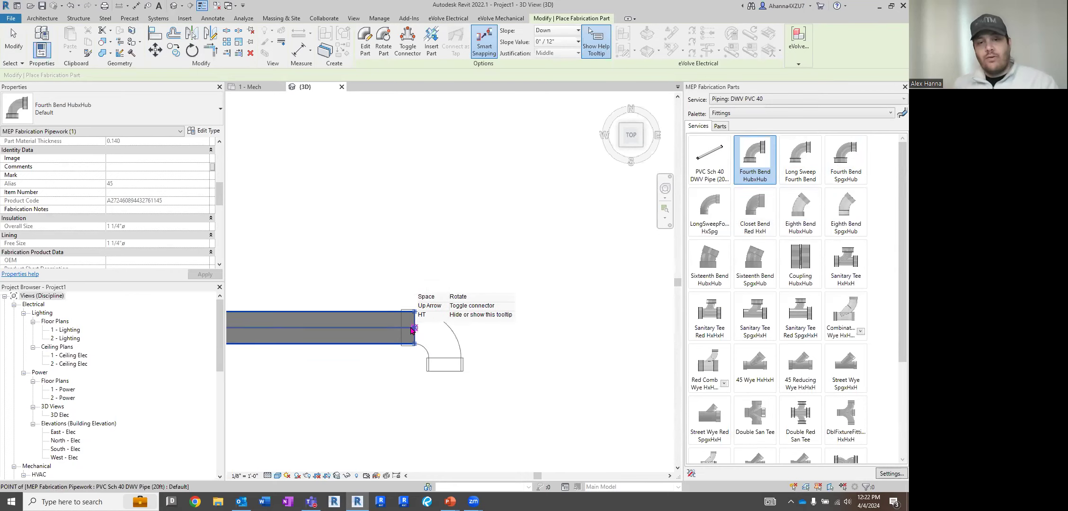
{"action": "key", "text": "space"}
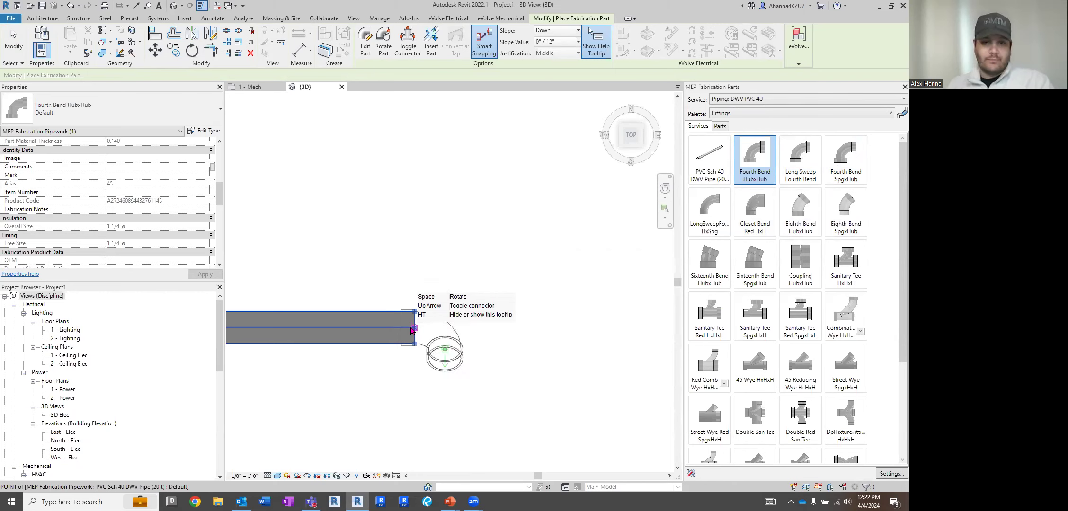
{"action": "left_click", "coordinate": [443, 316]}
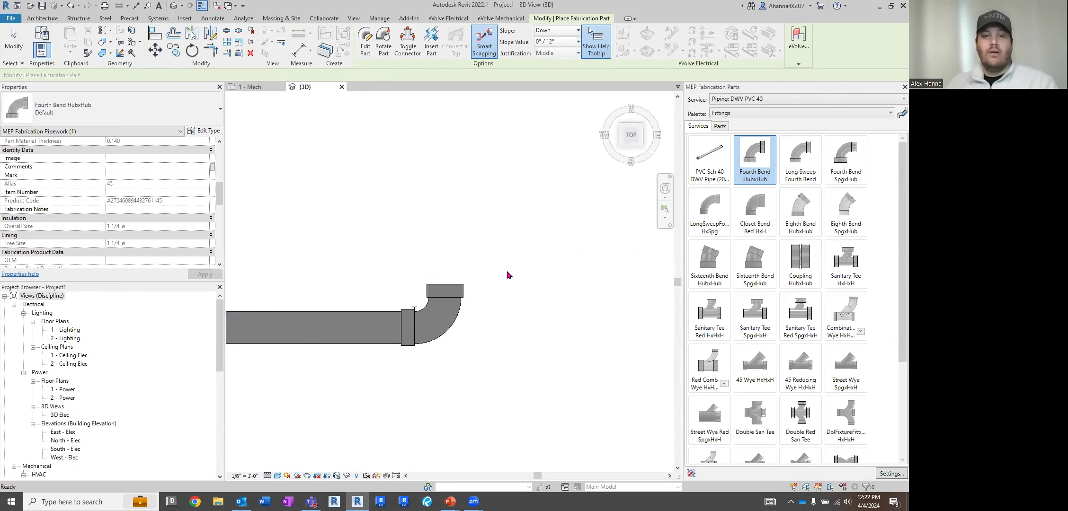
{"action": "key", "text": "Escape"}
Try to route PVC pipe above the existing pipe with Multi-Point Routing, using a 45-degree rising leg followed by a descending leg.
{"action": "scroll", "coordinate": [549, 377], "scroll_direction": "down", "scroll_amount": 5}
{"action": "left_click", "coordinate": [251, 43]}
{"action": "left_click", "coordinate": [362, 257]}
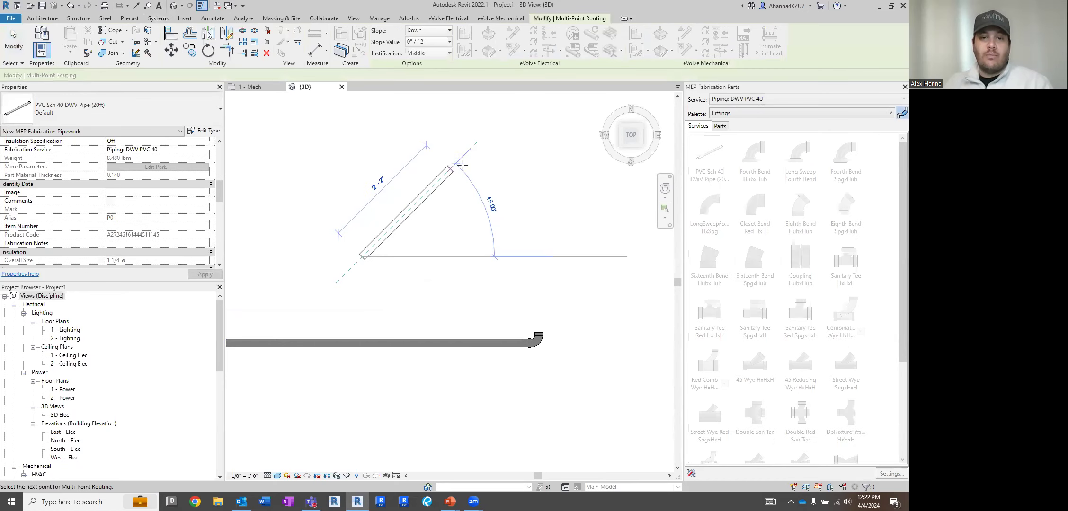
{"action": "left_click", "coordinate": [471, 149]}
{"action": "left_click", "coordinate": [591, 232]}
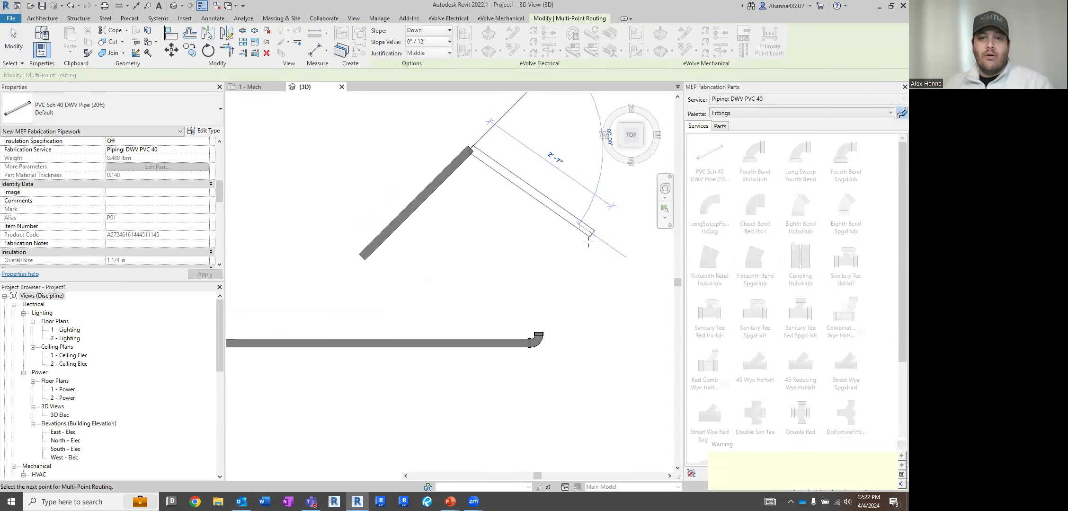
{"action": "middle_click_drag", "start_coordinate": [559, 284], "coordinate": [478, 376]}
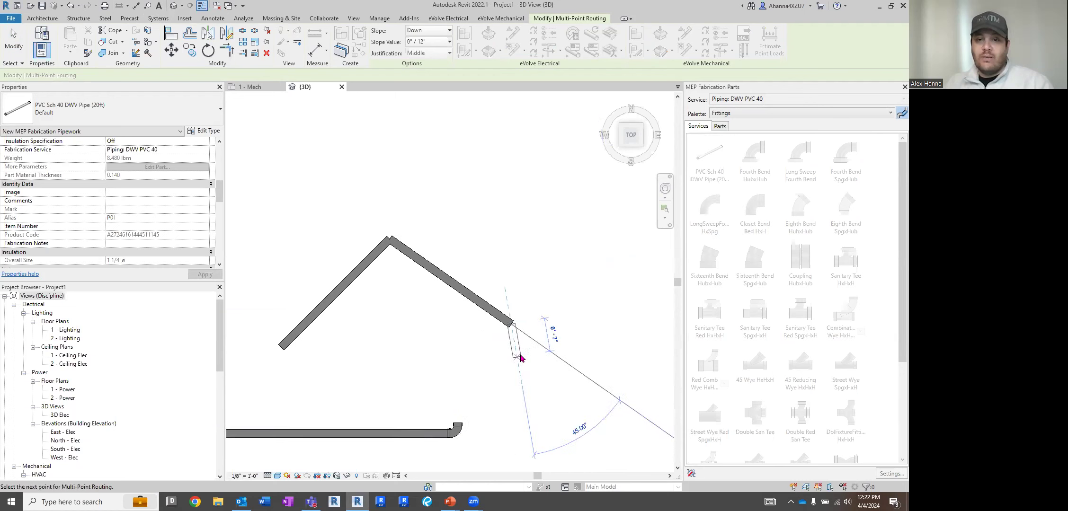
{"action": "key", "text": "Escape"}
{"action": "key", "text": "Escape"}
Delete the two angled PVC pipe segments above the existing pipe.
{"action": "left_click", "coordinate": [470, 297]}
{"action": "key", "text": "Delete"}
{"action": "left_click", "coordinate": [338, 289]}
{"action": "key", "text": "Delete"}
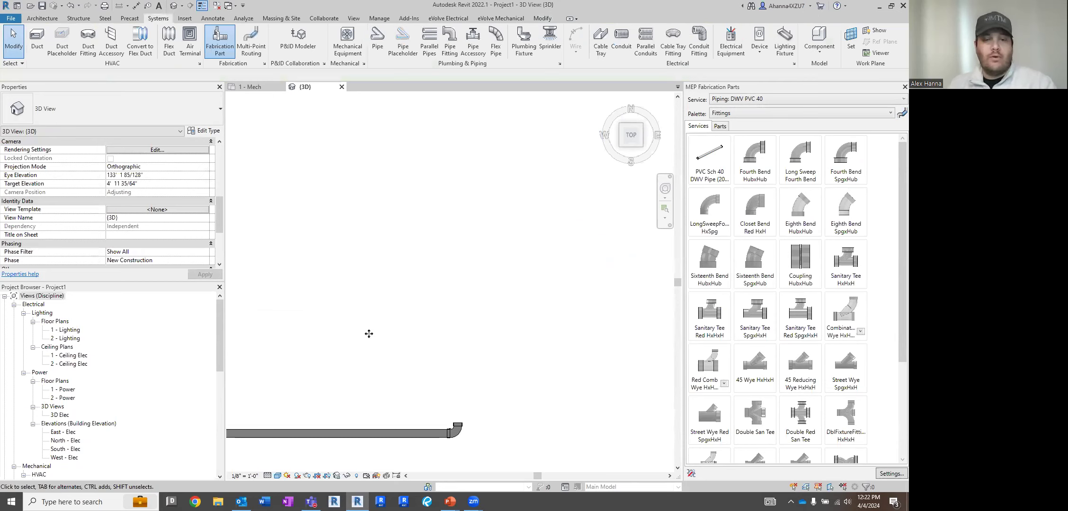
Route PVC pipe above the existing pipe with Multi-Point Routing: a horizontal leg, a 45-degree rising leg and a vertical leg in the top view.
{"action": "left_click", "coordinate": [348, 333]}
{"action": "left_click", "coordinate": [473, 333]}
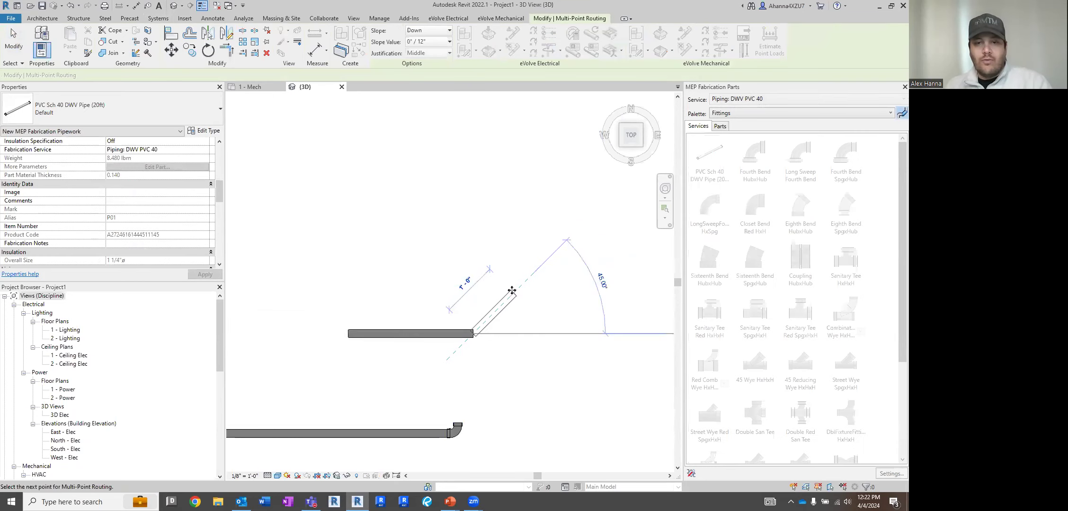
{"action": "left_click", "coordinate": [513, 292]}
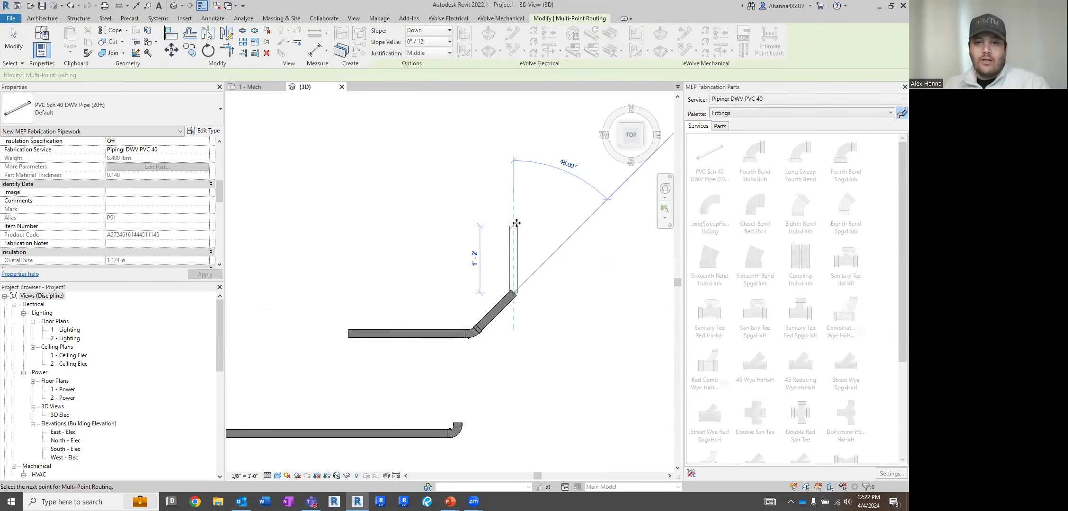
{"action": "left_click", "coordinate": [513, 194]}
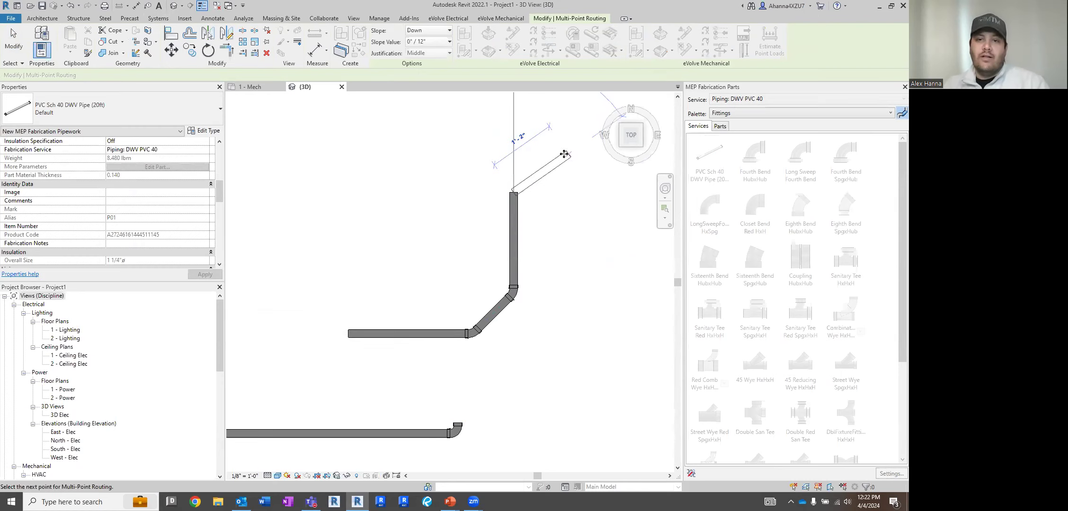
Try to extend the route from the vertical leg's upper end with a shallow-angled leg, ending the routing and deleting that segment.
{"action": "middle_click_drag", "start_coordinate": [567, 219], "coordinate": [453, 374]}
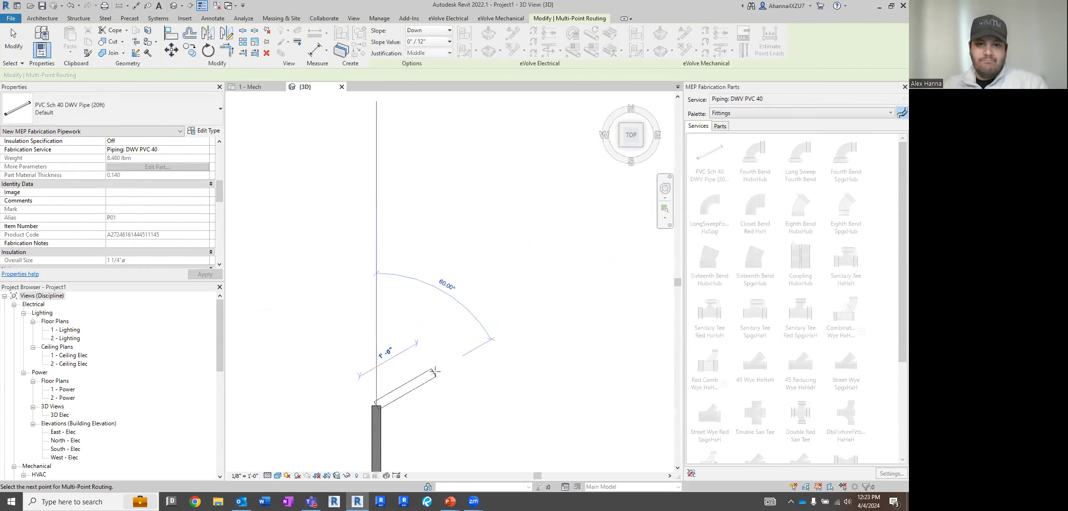
{"action": "left_click", "coordinate": [441, 393]}
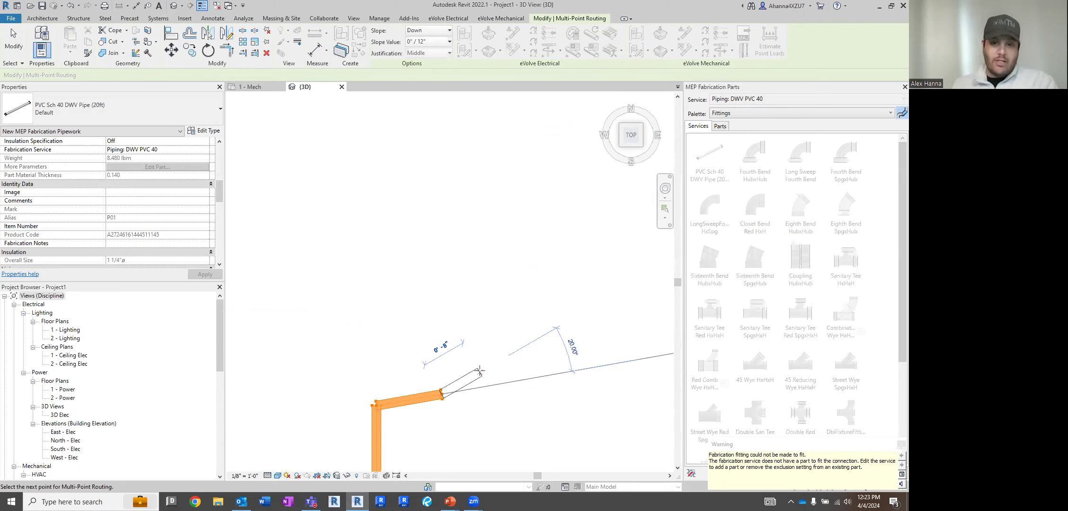
{"action": "key", "text": "Escape"}
{"action": "key", "text": "Escape"}
{"action": "left_click", "coordinate": [436, 398]}
{"action": "key", "text": "Delete"}
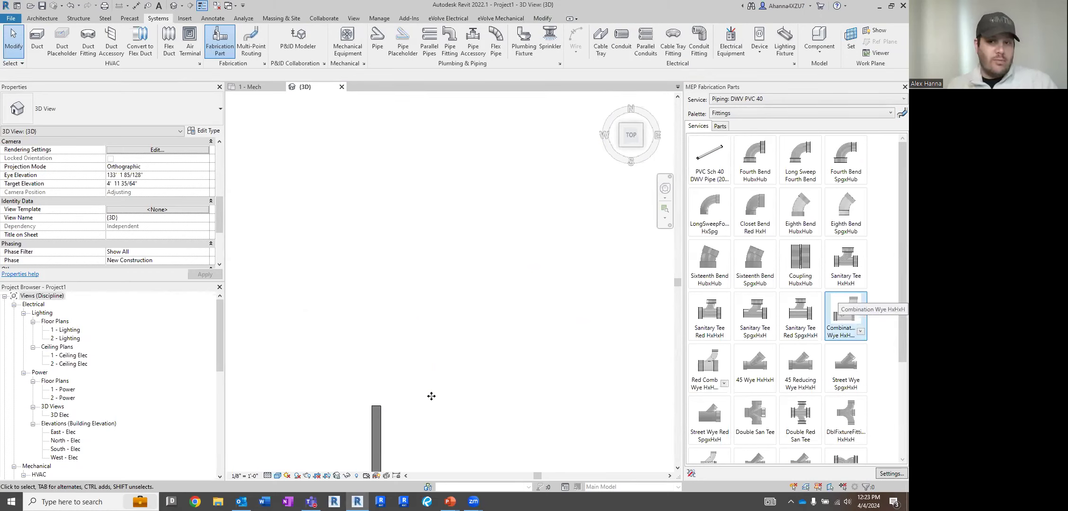
{"action": "scroll", "coordinate": [558, 250], "scroll_direction": "down", "scroll_amount": 6}
{"action": "middle_click_drag", "start_coordinate": [504, 393], "coordinate": [558, 384]}
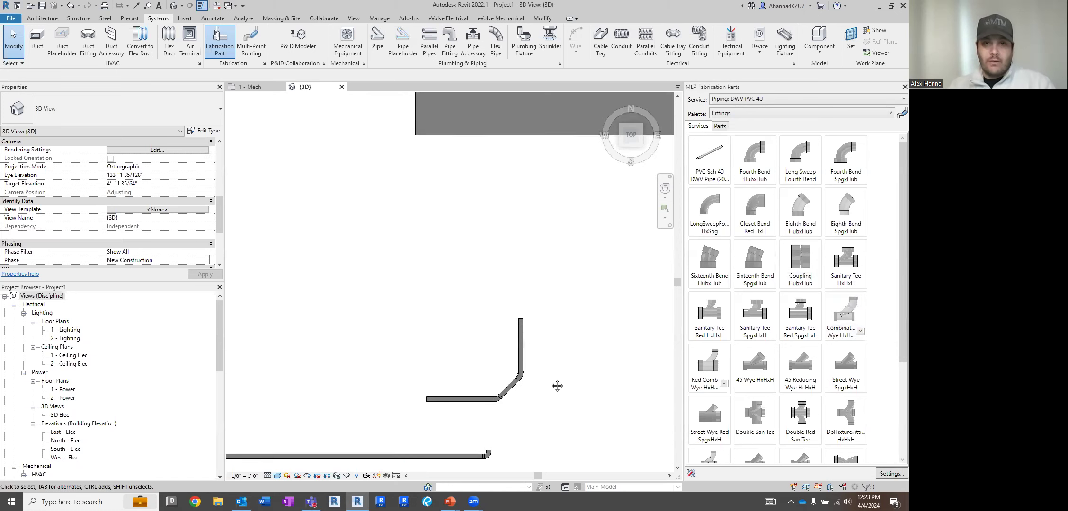
{"action": "scroll", "coordinate": [475, 401], "scroll_direction": "up", "scroll_amount": 3}
{"action": "left_click", "coordinate": [526, 382]}
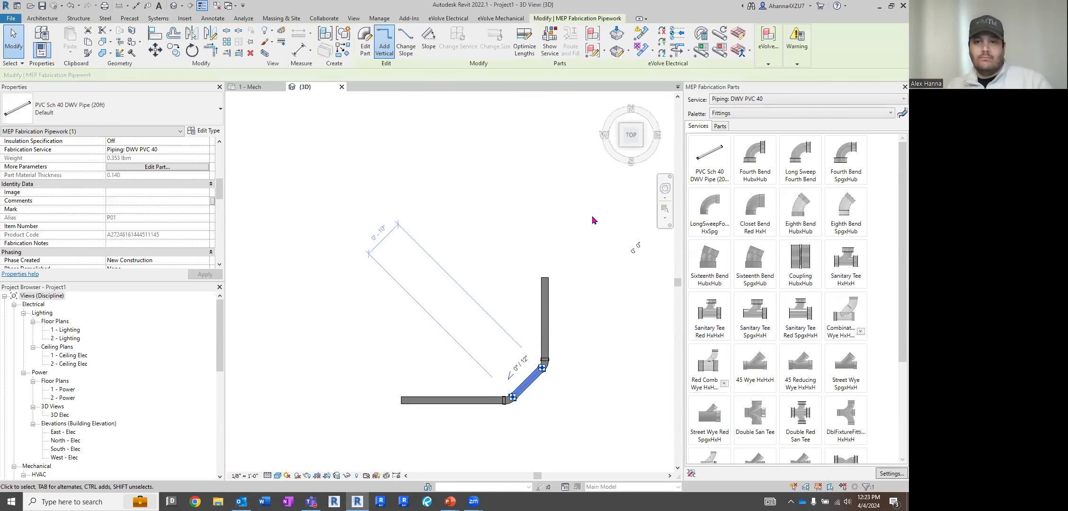
{"action": "left_click", "coordinate": [538, 201]}
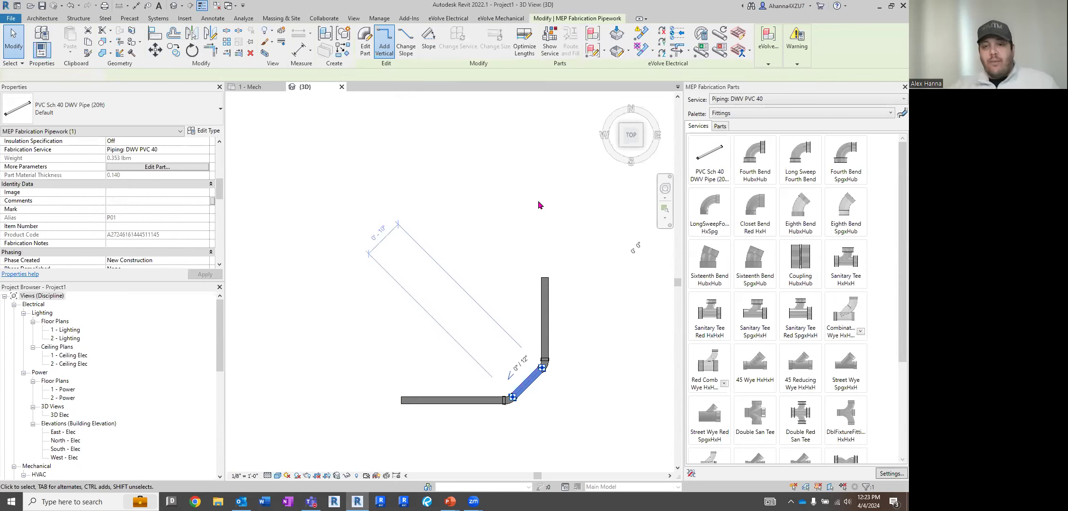
Select all the ductwork and piping in the view and delete it.
{"action": "scroll", "coordinate": [538, 252], "scroll_direction": "down", "scroll_amount": 3}
{"action": "scroll", "coordinate": [576, 307], "scroll_direction": "down", "scroll_amount": 1}
{"action": "middle_click_drag", "start_coordinate": [577, 326], "coordinate": [594, 420]}
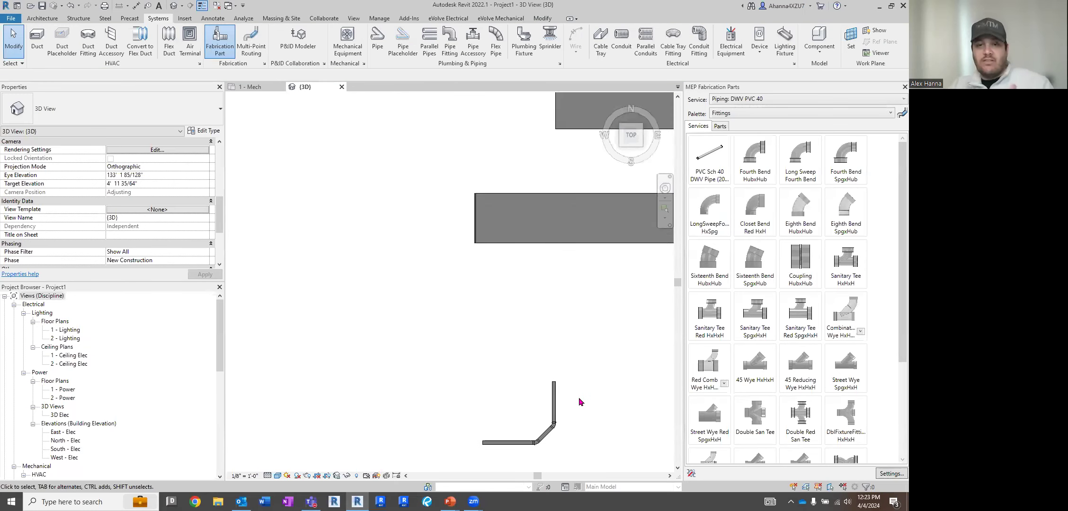
{"action": "scroll", "coordinate": [455, 371], "scroll_direction": "down", "scroll_amount": 3}
{"action": "scroll", "coordinate": [473, 365], "scroll_direction": "down", "scroll_amount": 2}
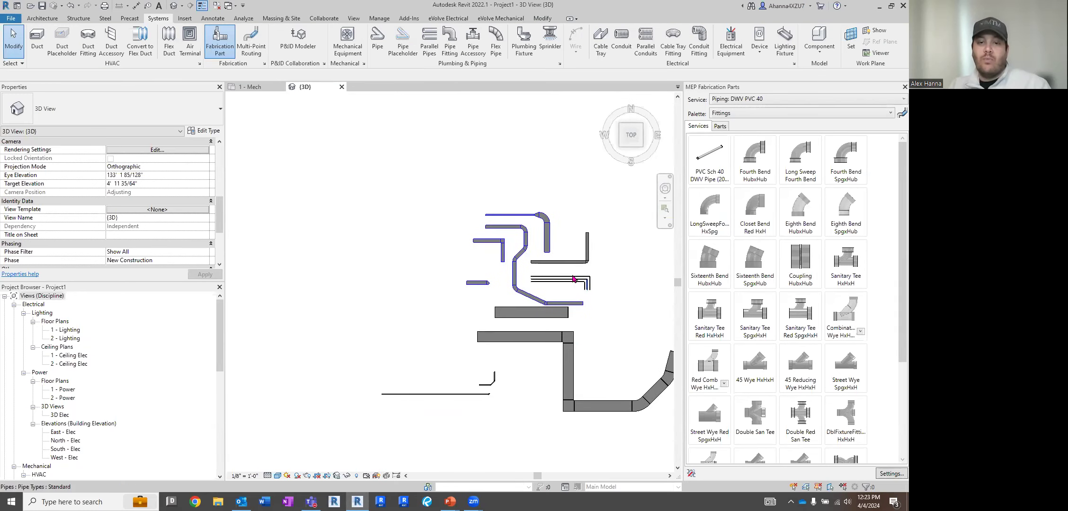
{"action": "scroll", "coordinate": [414, 317], "scroll_direction": "down", "scroll_amount": 3}
{"action": "left_click_drag", "start_coordinate": [368, 250], "coordinate": [596, 426]}
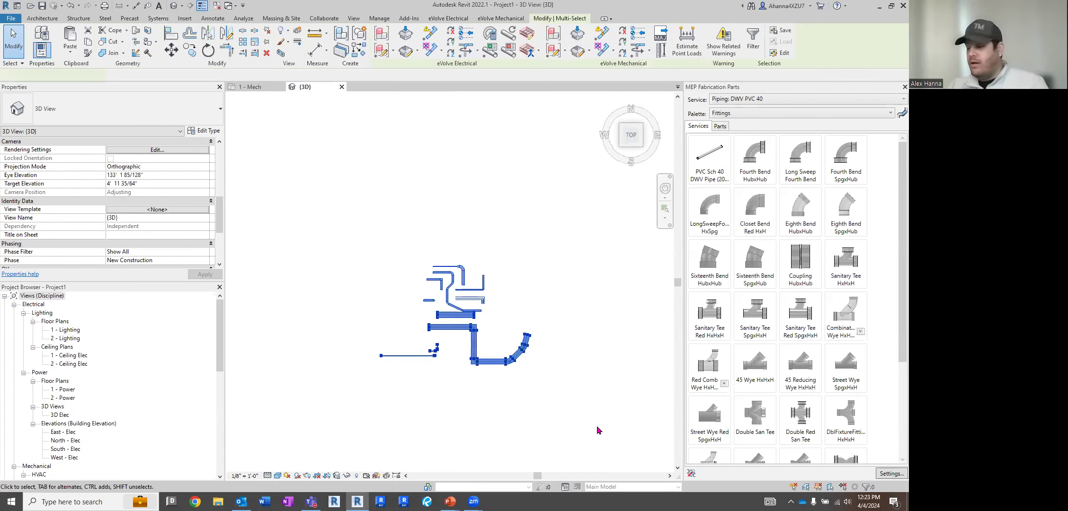
{"action": "key", "text": "Delete"}
Draw a five-segment 1 1/2" generic sanitary pipe run sloping up at 1/8" / 12", starting with a 27'-0" horizontal leg and including a 45-degree leg.
{"action": "left_click", "coordinate": [376, 32]}
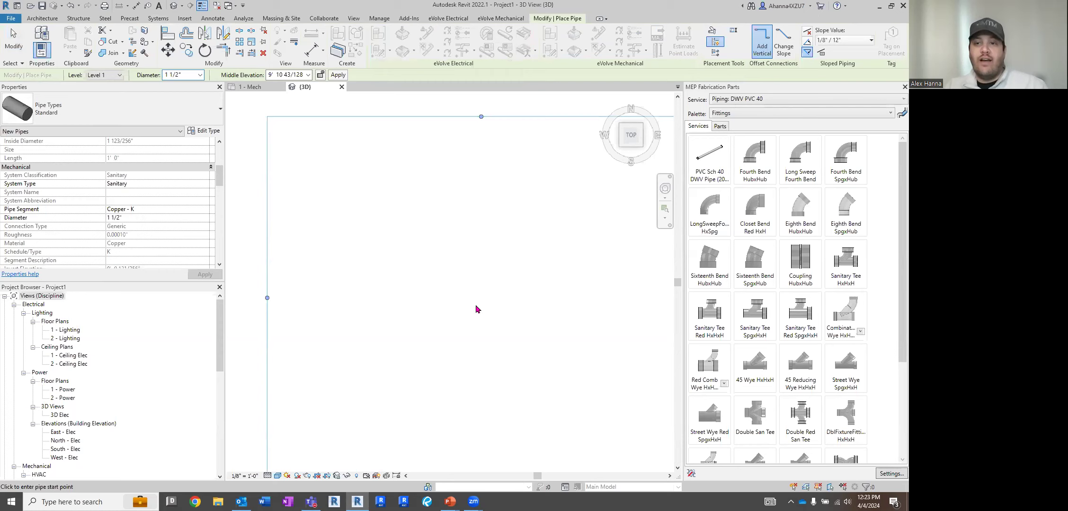
{"action": "left_click", "coordinate": [806, 43]}
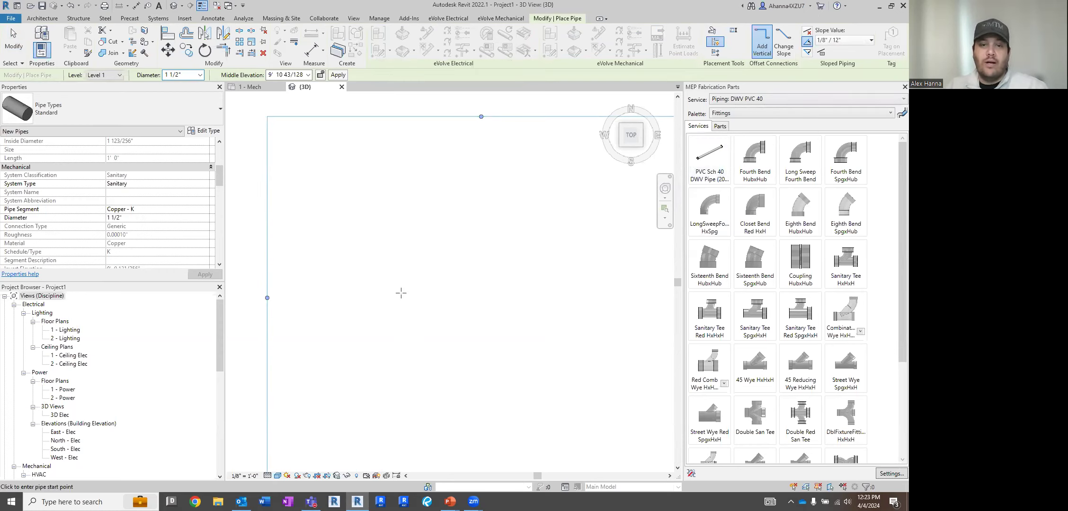
{"action": "left_click", "coordinate": [452, 300]}
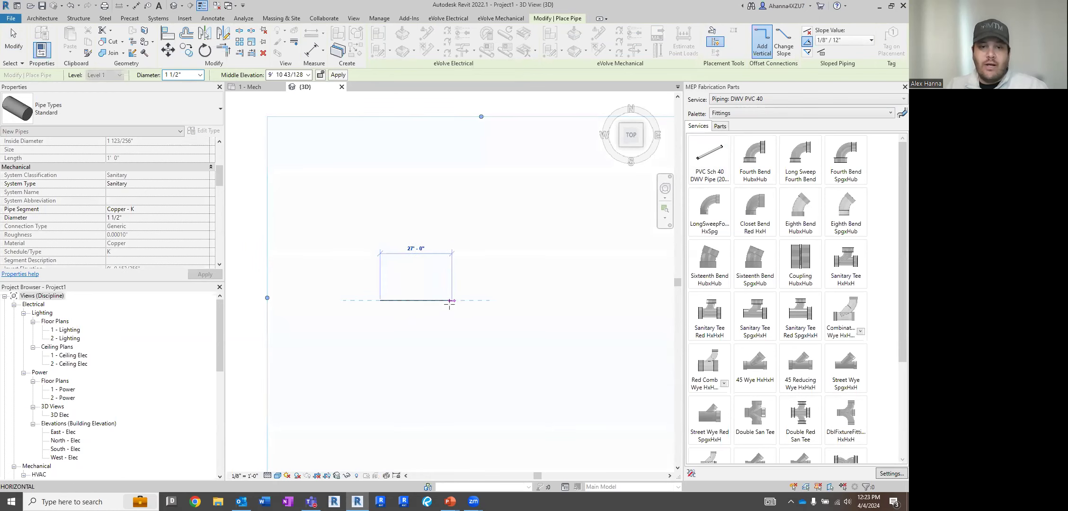
{"action": "scroll", "coordinate": [453, 284], "scroll_direction": "up", "scroll_amount": 3}
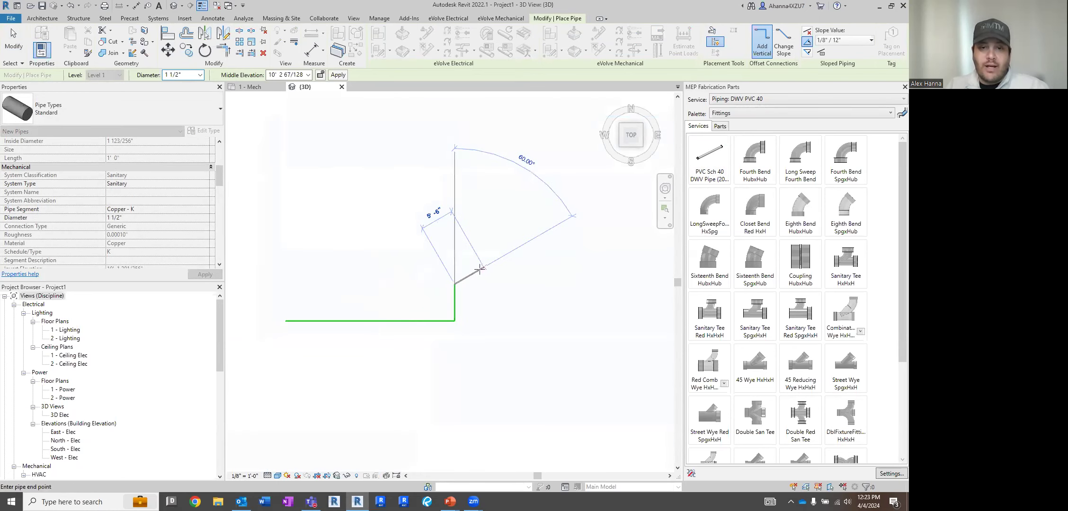
{"action": "left_click", "coordinate": [483, 257]}
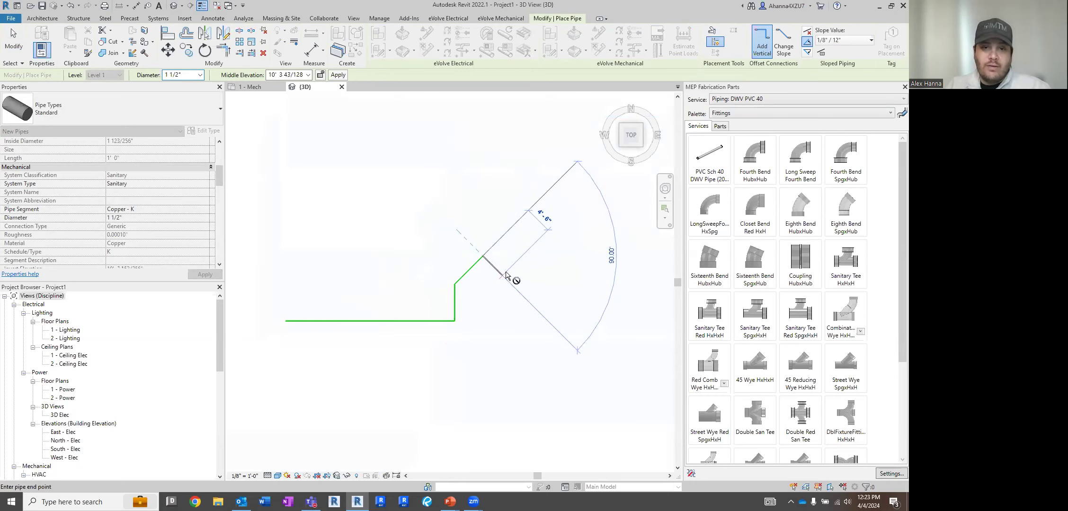
{"action": "left_click", "coordinate": [544, 256]}
{"action": "left_click", "coordinate": [540, 347]}
{"action": "key", "text": "Escape"}
{"action": "key", "text": "Escape"}
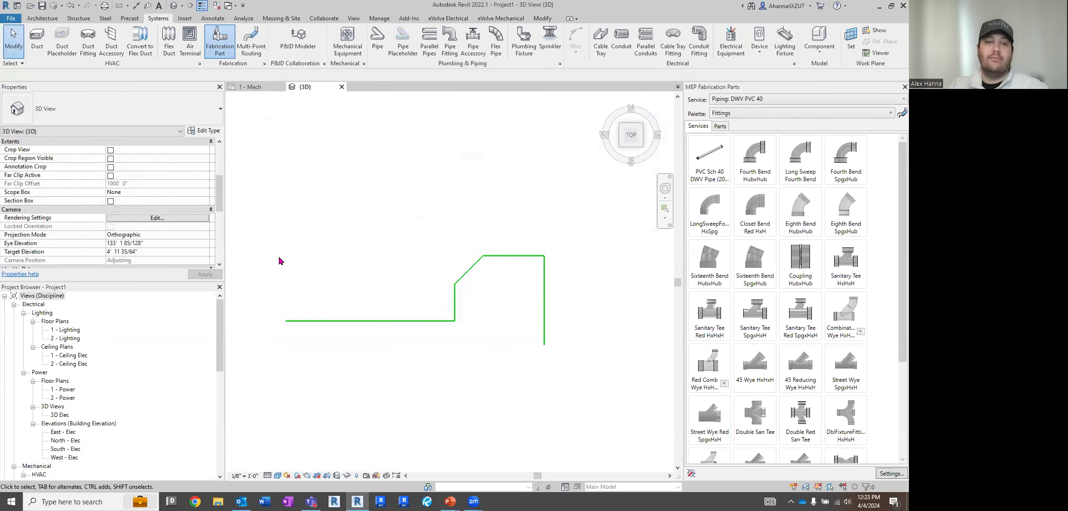
Examine the slope of the pipe run from the right-side elevation in the 3D view.
{"action": "left_click", "coordinate": [455, 303]}
{"action": "middle_click_drag", "start_coordinate": [454, 303], "coordinate": [457, 173], "text": "shift"}
{"action": "left_click", "coordinate": [631, 136]}
{"action": "scroll", "coordinate": [467, 310], "scroll_direction": "up", "scroll_amount": 4}
{"action": "middle_click_drag", "start_coordinate": [466, 310], "coordinate": [483, 370]}
{"action": "scroll", "coordinate": [453, 372], "scroll_direction": "up", "scroll_amount": 8}
{"action": "left_click", "coordinate": [515, 389]}
{"action": "scroll", "coordinate": [615, 394], "scroll_direction": "down", "scroll_amount": 4}
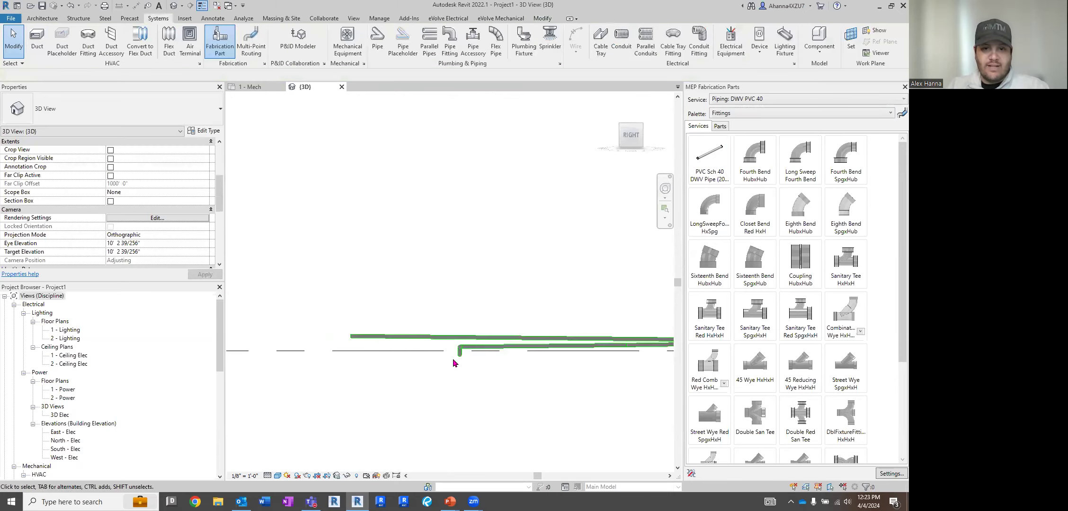
{"action": "left_click", "coordinate": [488, 338]}
{"action": "left_click", "coordinate": [460, 362]}
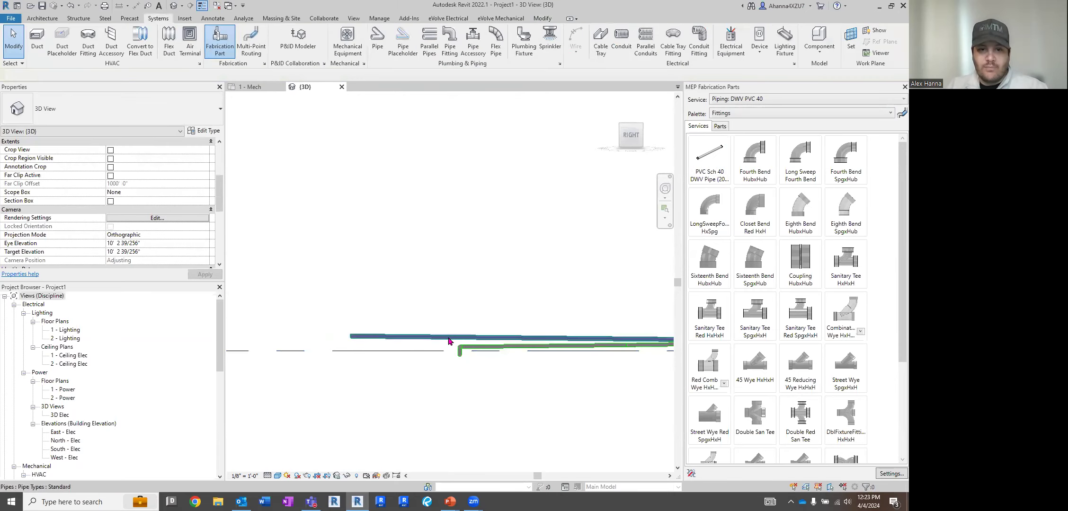
Set the diameter of the entire connected pipe network to 3" and view the run at an angle in 3D.
{"action": "key", "text": "Tab"}
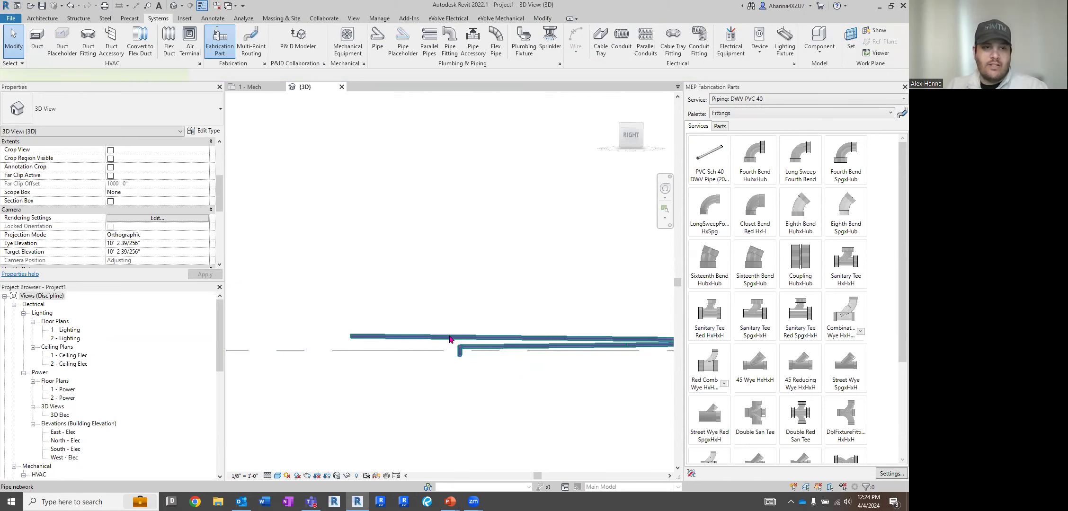
{"action": "left_click", "coordinate": [139, 75]}
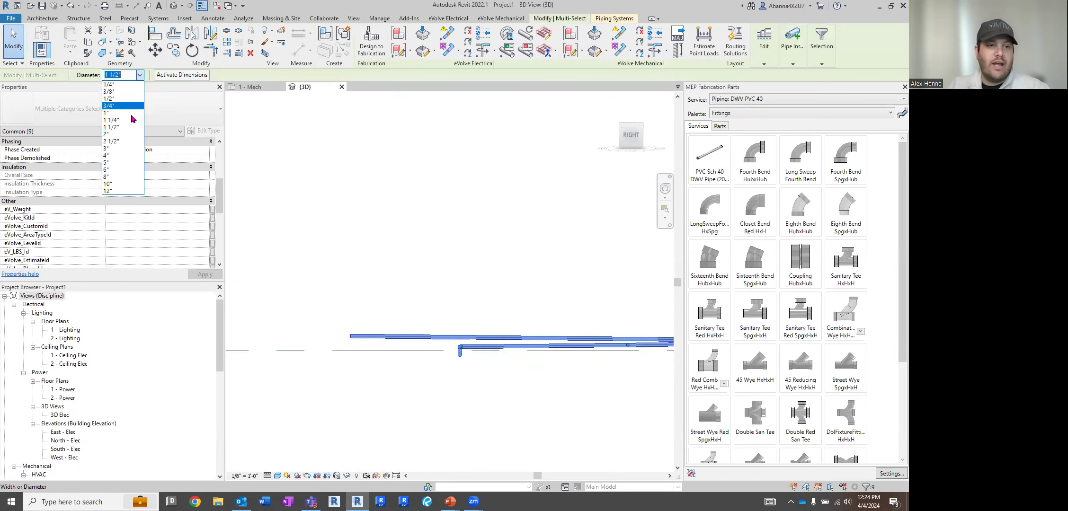
{"action": "left_click", "coordinate": [122, 142]}
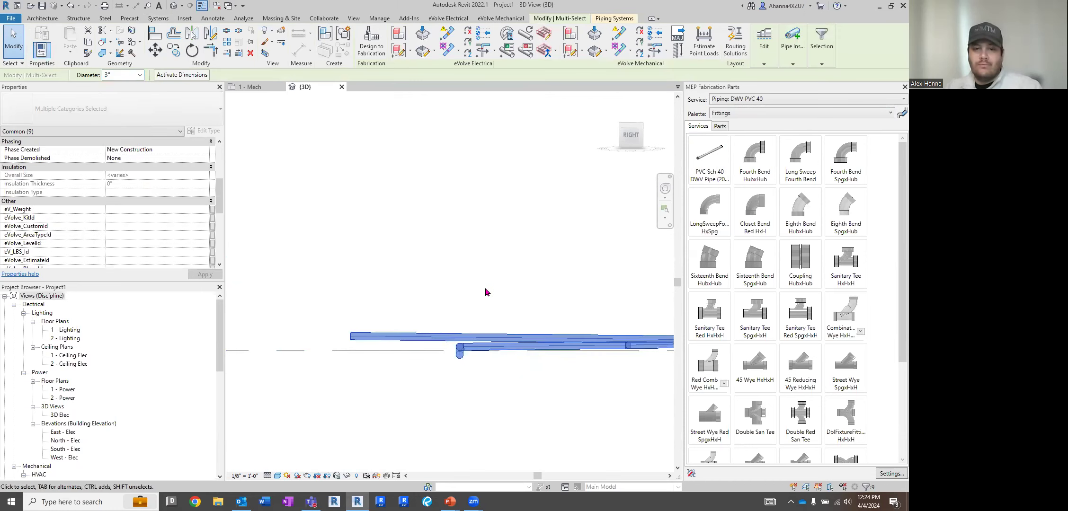
{"action": "middle_click_drag", "start_coordinate": [472, 285], "coordinate": [516, 297], "text": "shift"}
{"action": "left_click", "coordinate": [524, 309]}
{"action": "scroll", "coordinate": [525, 311], "scroll_direction": "down", "scroll_amount": 3}
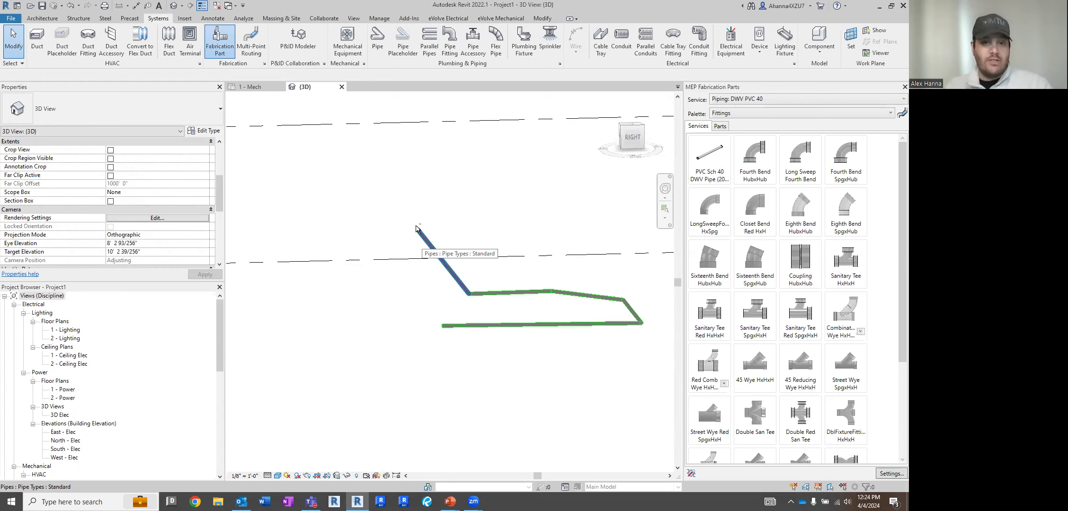
{"action": "left_click_drag", "start_coordinate": [402, 201], "coordinate": [641, 402]}
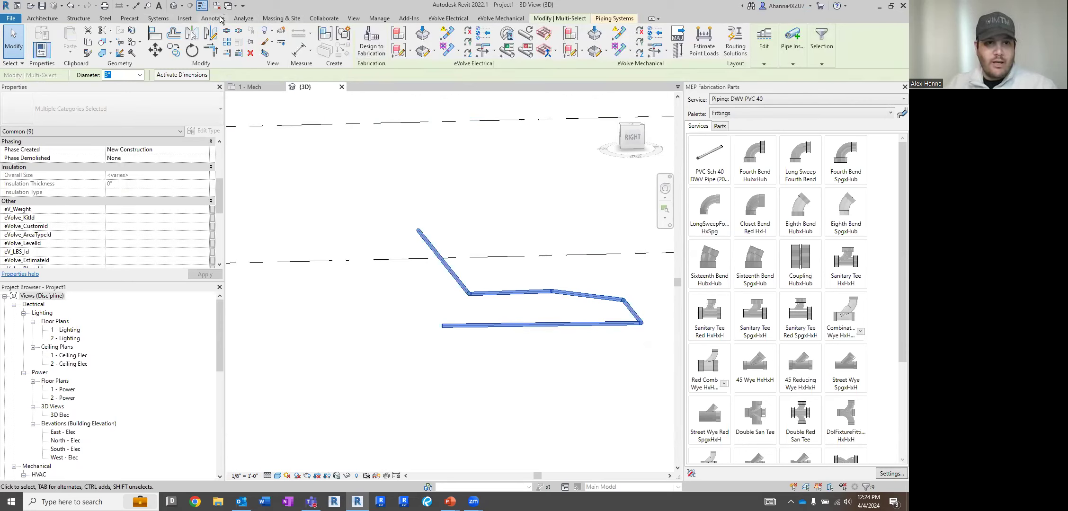
{"action": "left_click", "coordinate": [158, 20]}
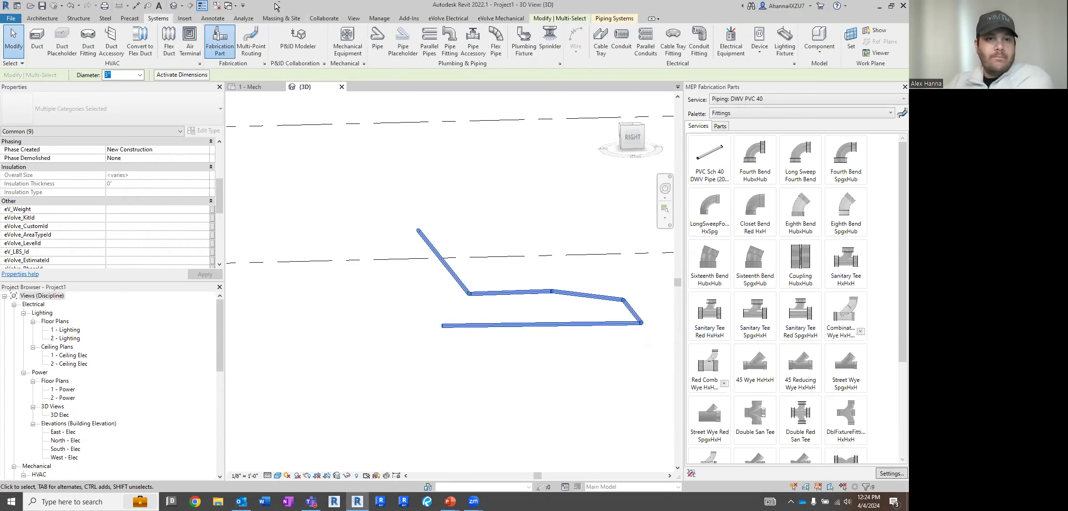
{"action": "right_click", "coordinate": [440, 254]}
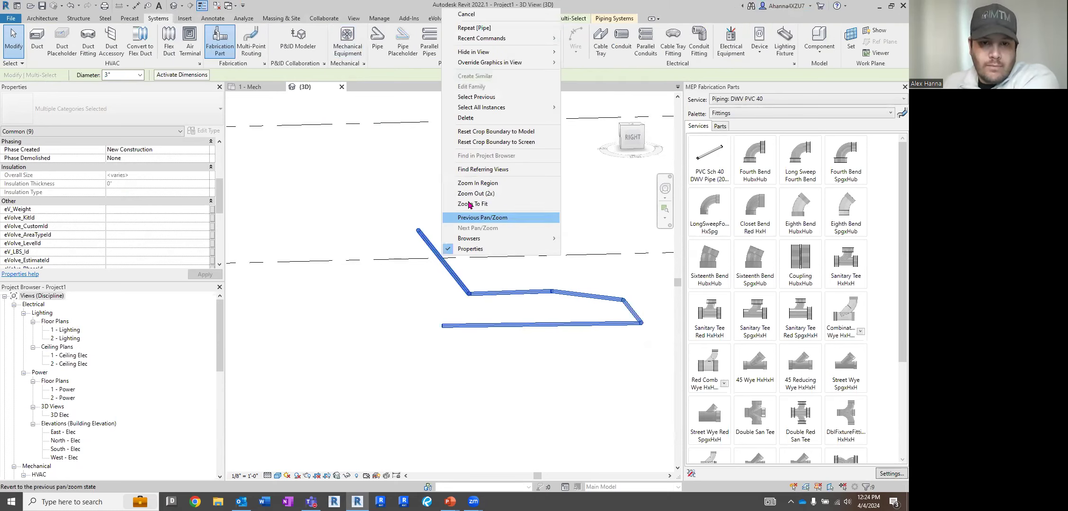
{"action": "left_click", "coordinate": [434, 175]}
Convert the whole pipe run with Design to Fabrication to the Piping: DWV PVC 40 service, mapping the 3" size to a diameter of 2.
{"action": "left_click_drag", "start_coordinate": [381, 202], "coordinate": [662, 377]}
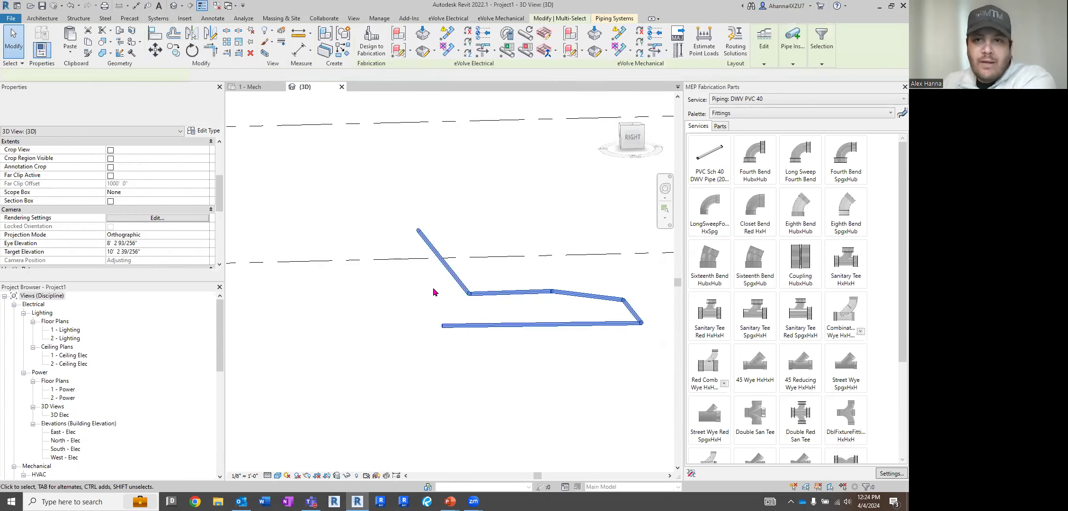
{"action": "left_click", "coordinate": [375, 41]}
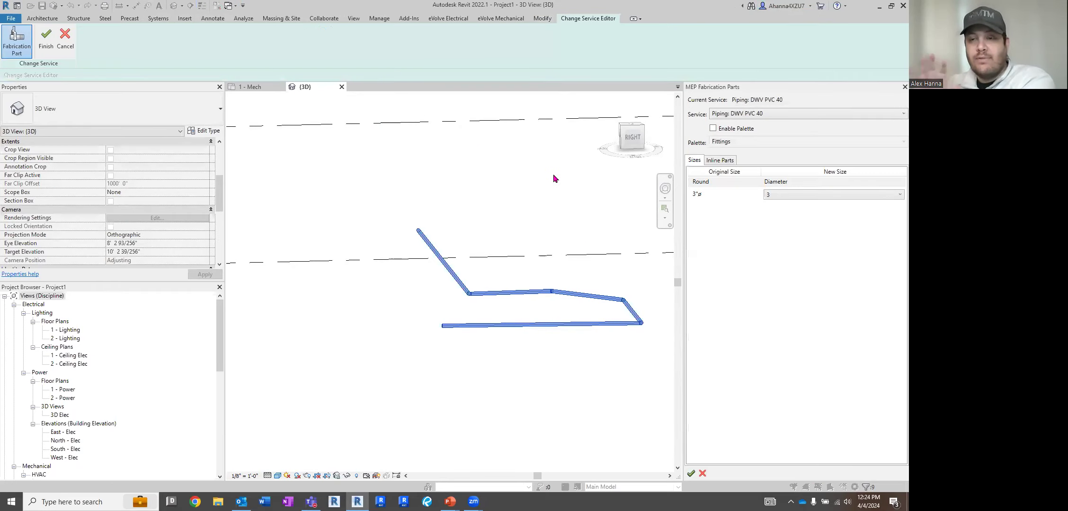
{"action": "left_click", "coordinate": [776, 113]}
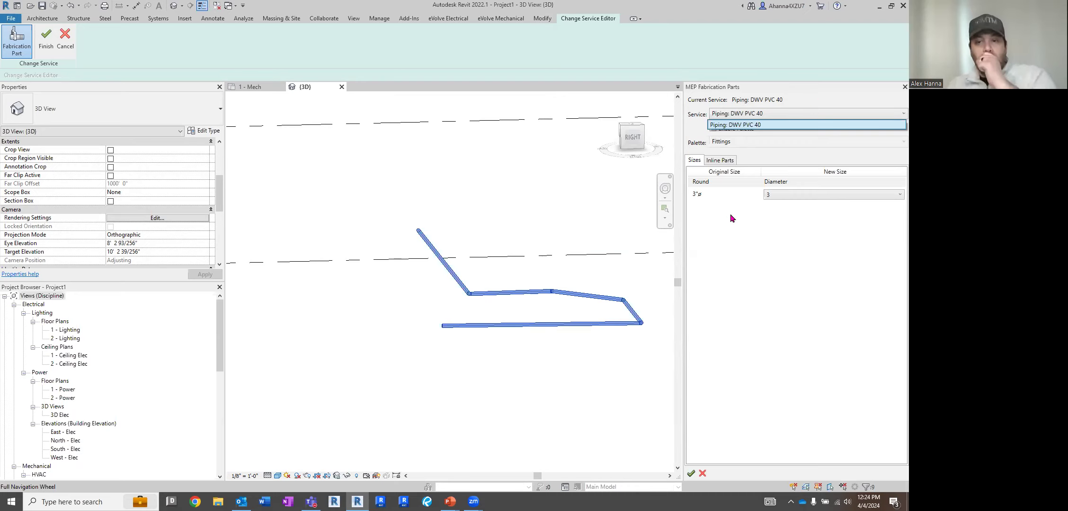
{"action": "left_click", "coordinate": [790, 207]}
{"action": "left_click", "coordinate": [772, 195]}
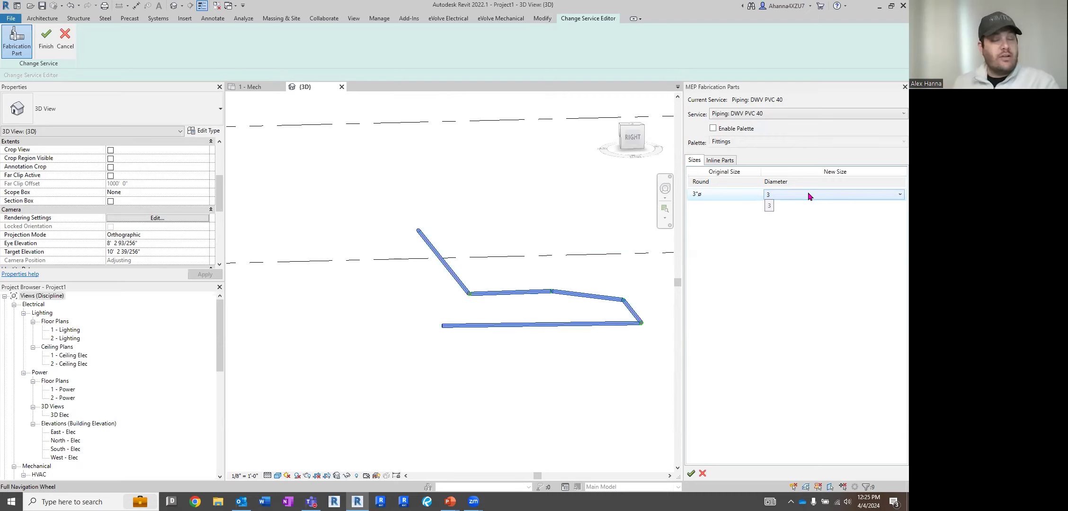
{"action": "left_click", "coordinate": [808, 195]}
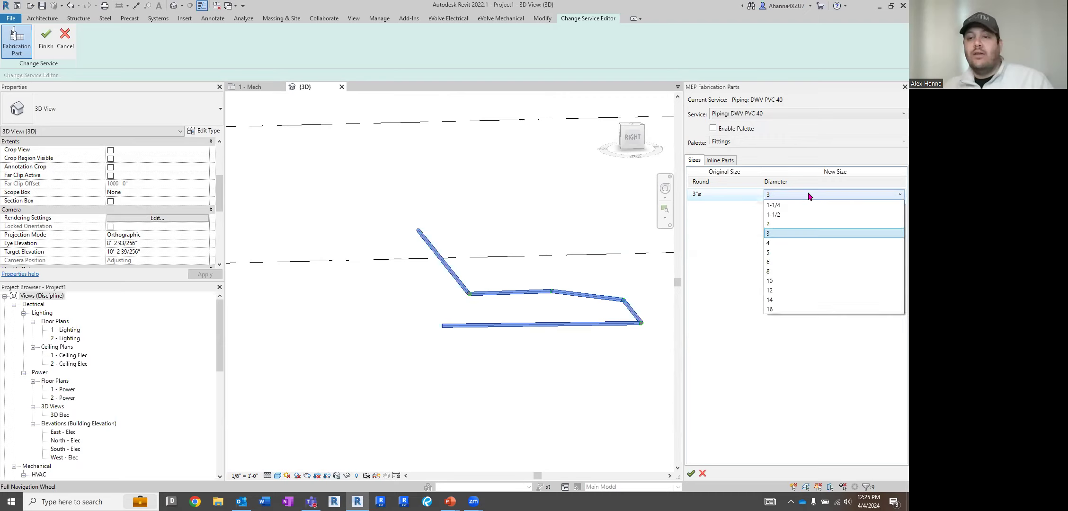
{"action": "left_click", "coordinate": [792, 233]}
{"action": "left_click", "coordinate": [789, 195]}
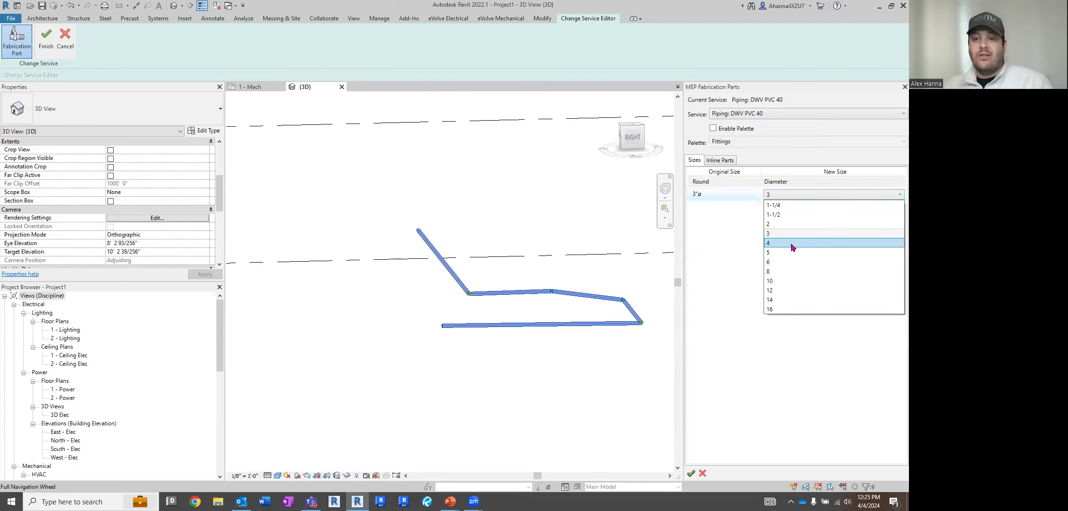
{"action": "left_click", "coordinate": [795, 223]}
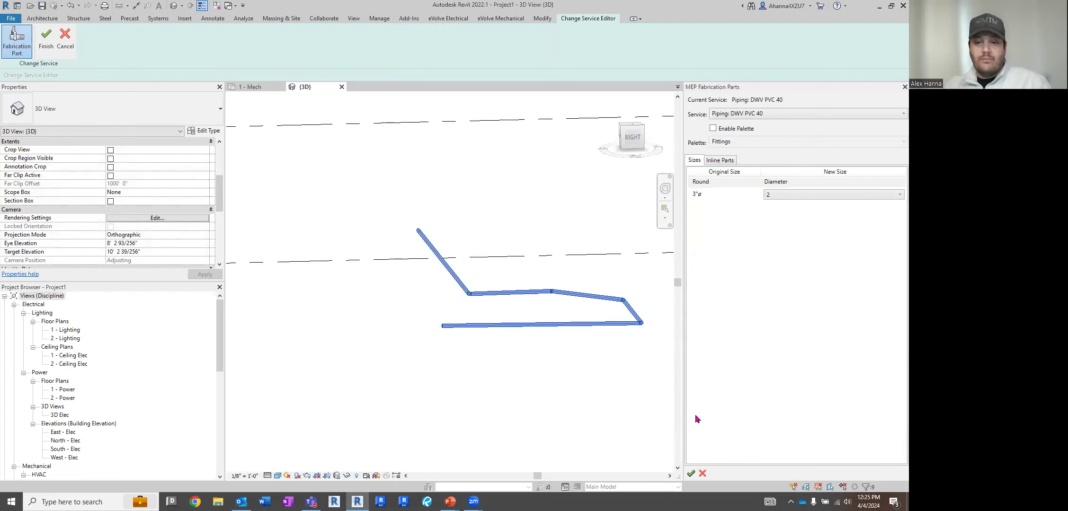
{"action": "left_click", "coordinate": [691, 473]}
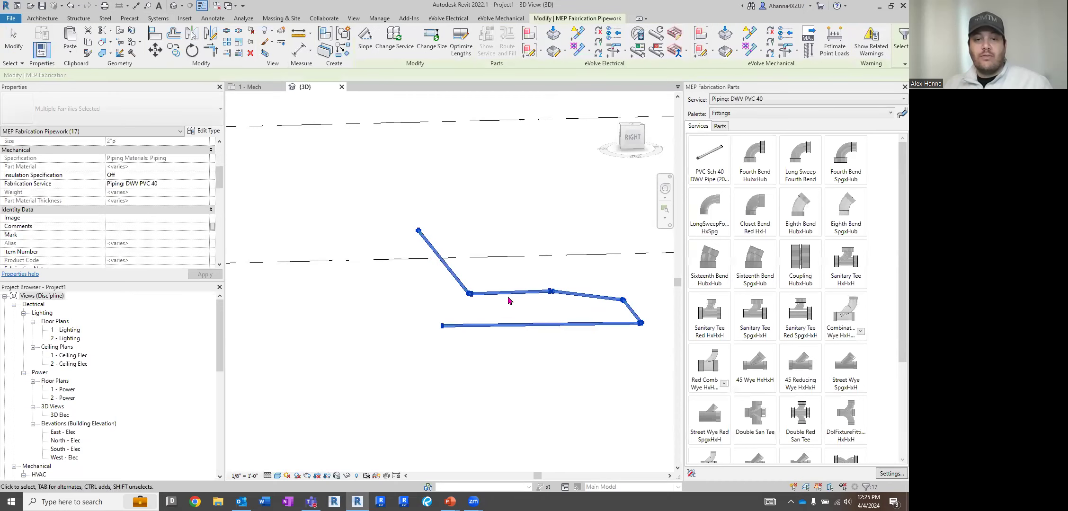
Select the straight pipe between the two upper bends and review its constraint, dimension and mechanical properties.
{"action": "left_click", "coordinate": [531, 294]}
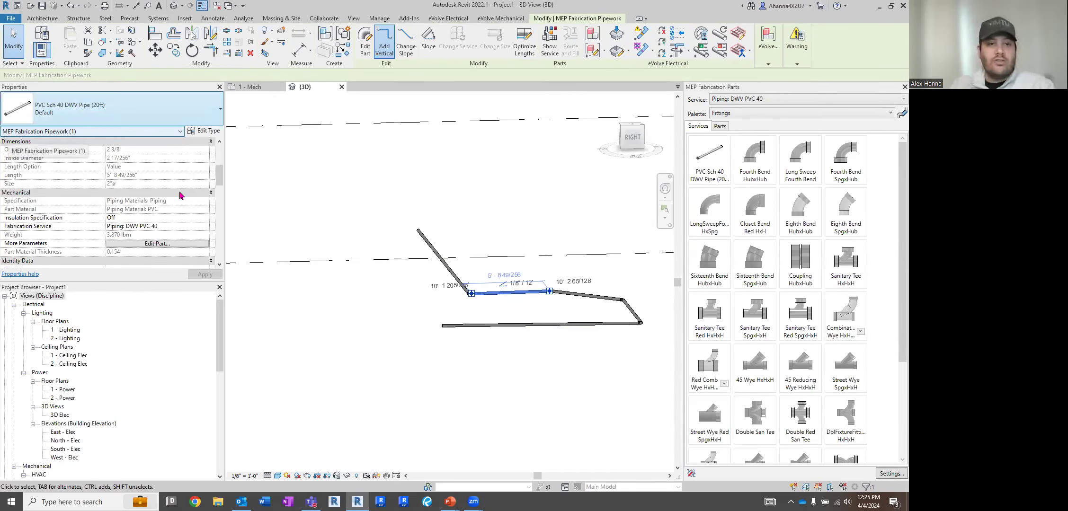
{"action": "scroll", "coordinate": [117, 176], "scroll_direction": "down", "scroll_amount": 5}
{"action": "scroll", "coordinate": [118, 176], "scroll_direction": "up", "scroll_amount": 5}
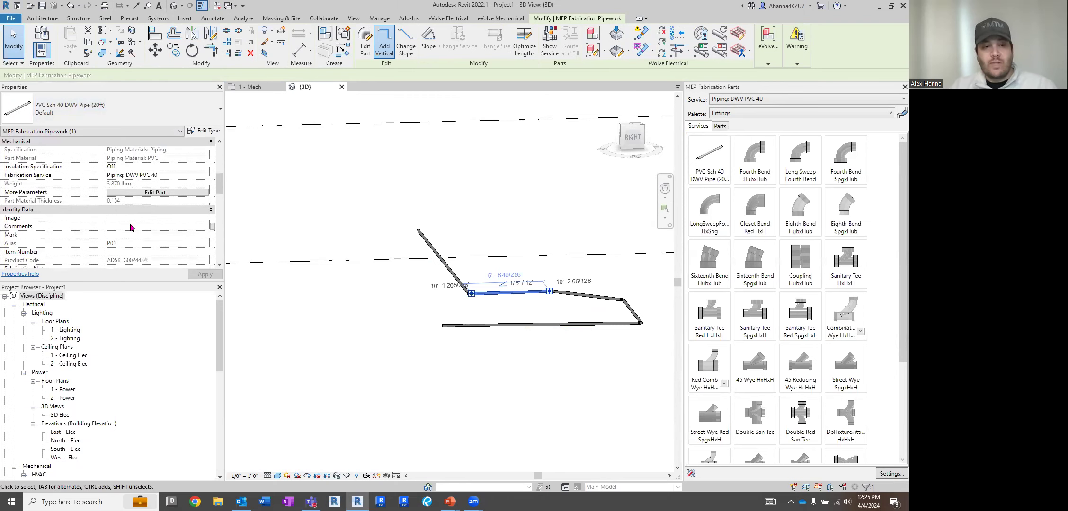
{"action": "scroll", "coordinate": [132, 226], "scroll_direction": "up", "scroll_amount": 4}
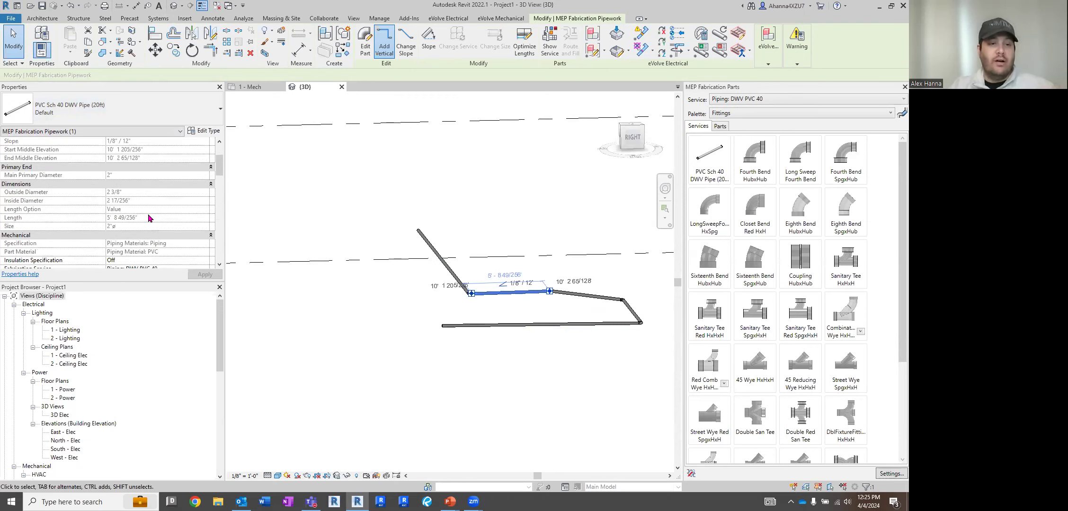
{"action": "scroll", "coordinate": [148, 217], "scroll_direction": "up", "scroll_amount": 2}
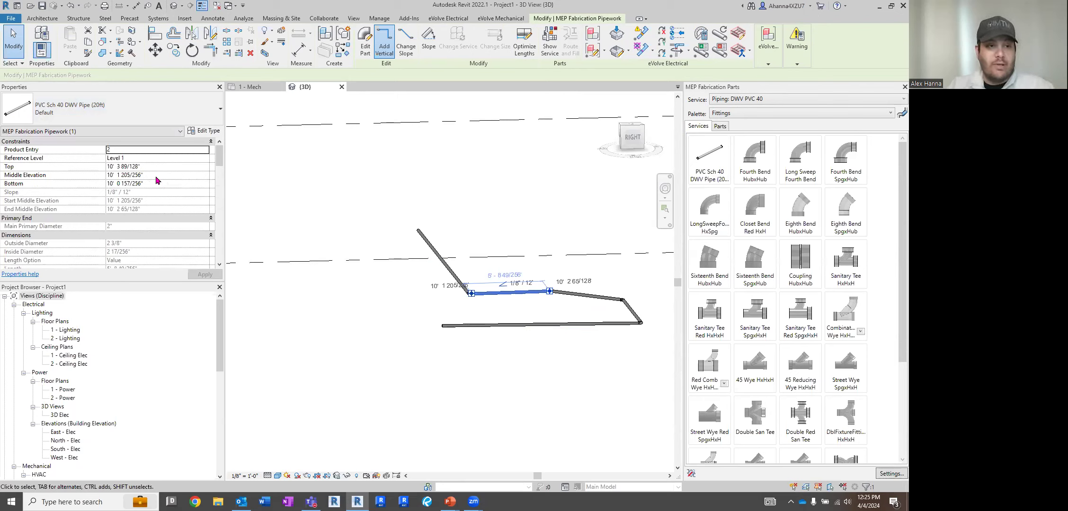
Inspect the selected pipe's available product entry sizes and C2 connector options in Edit Part, and close it without changes.
{"action": "left_click", "coordinate": [370, 48]}
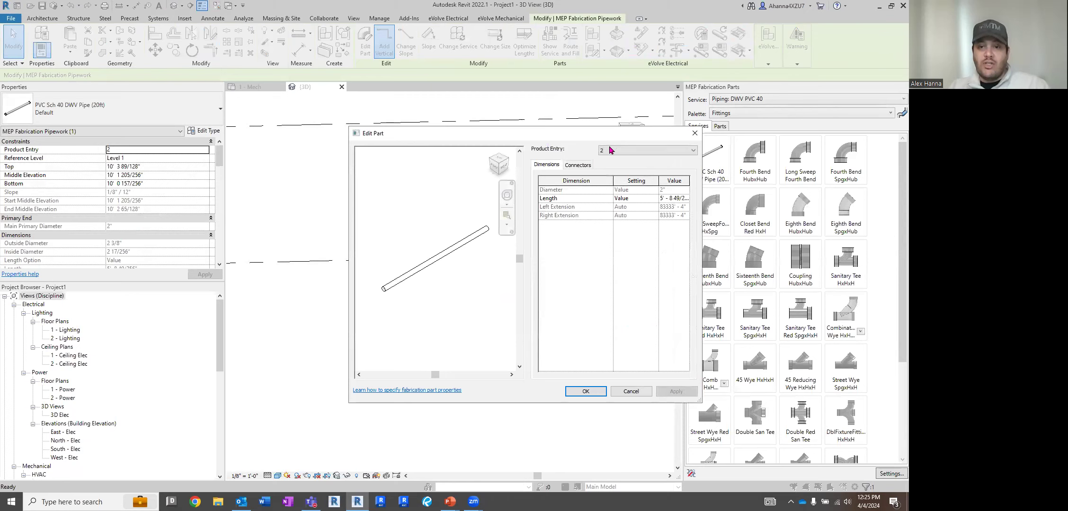
{"action": "left_click", "coordinate": [643, 151]}
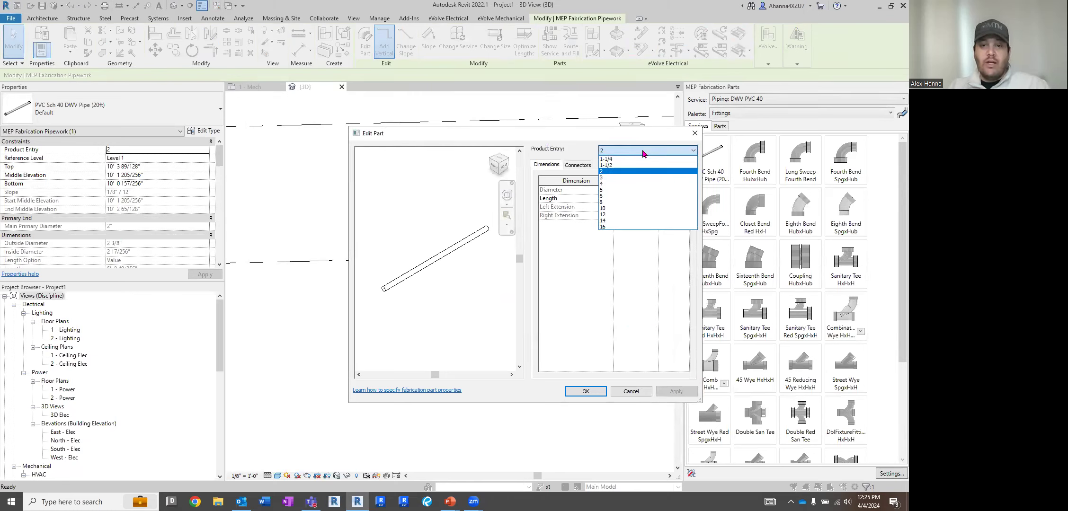
{"action": "left_click", "coordinate": [573, 152]}
{"action": "left_click", "coordinate": [582, 165]}
{"action": "left_click", "coordinate": [648, 198]}
{"action": "left_click", "coordinate": [654, 198]}
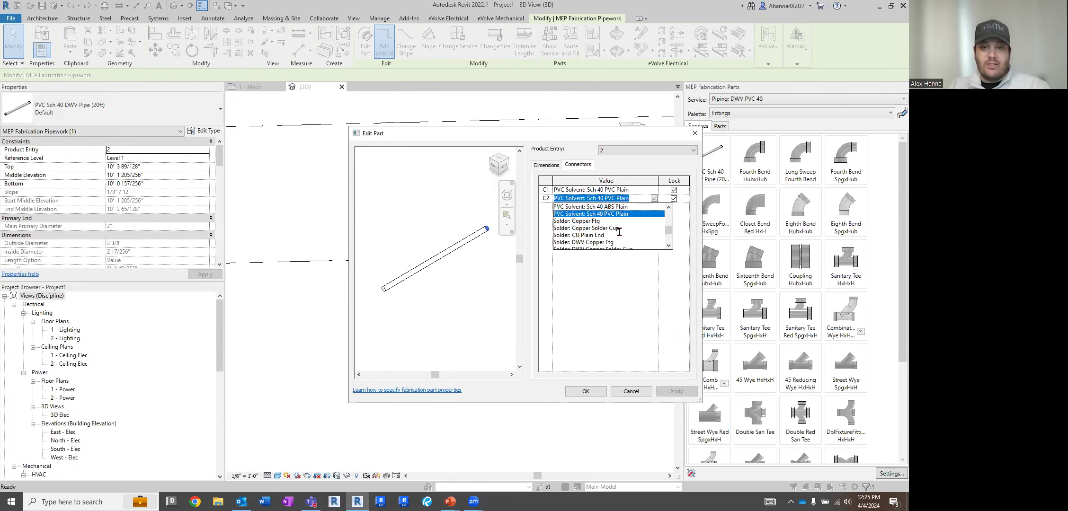
{"action": "scroll", "coordinate": [618, 231], "scroll_direction": "down", "scroll_amount": 5}
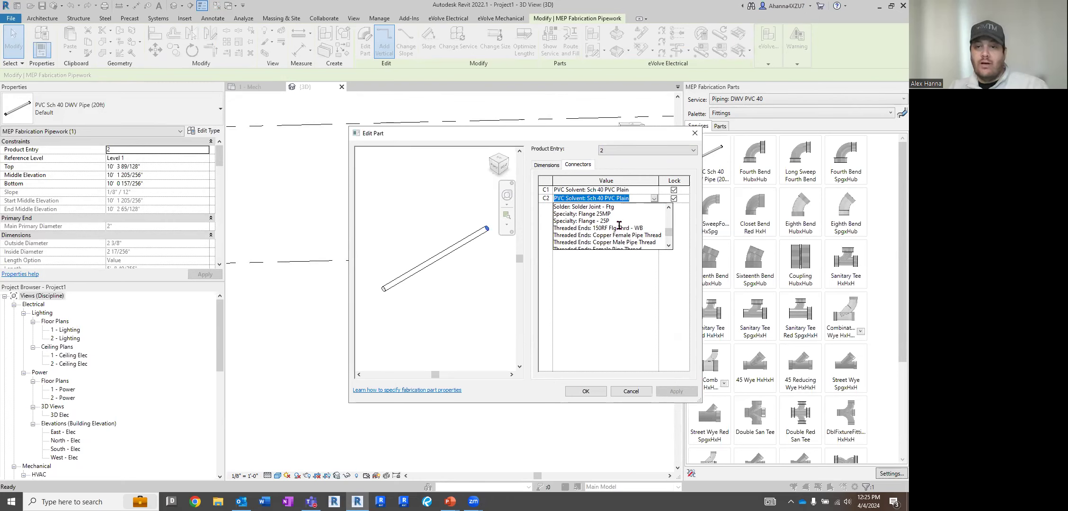
{"action": "scroll", "coordinate": [618, 226], "scroll_direction": "down", "scroll_amount": 3}
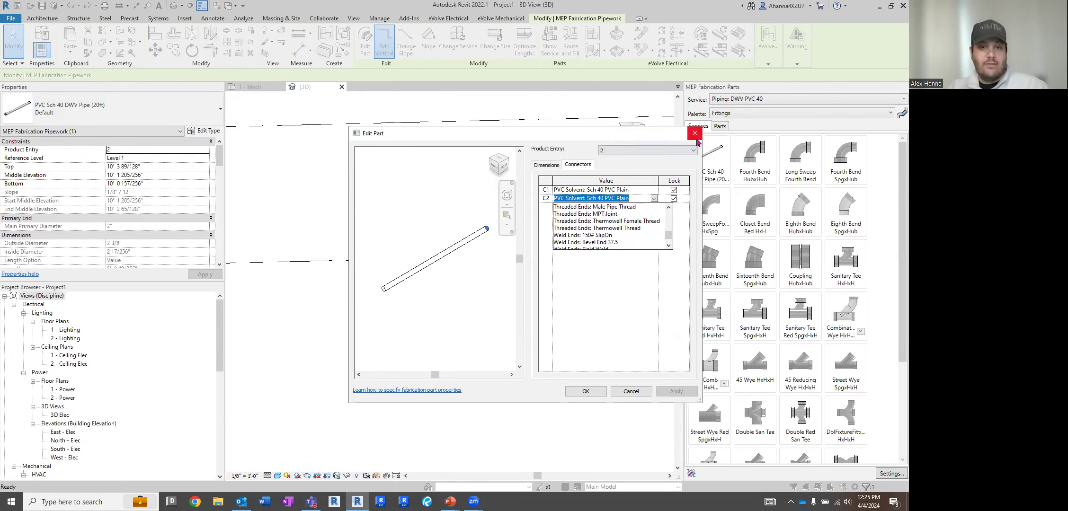
{"action": "left_click", "coordinate": [695, 137]}
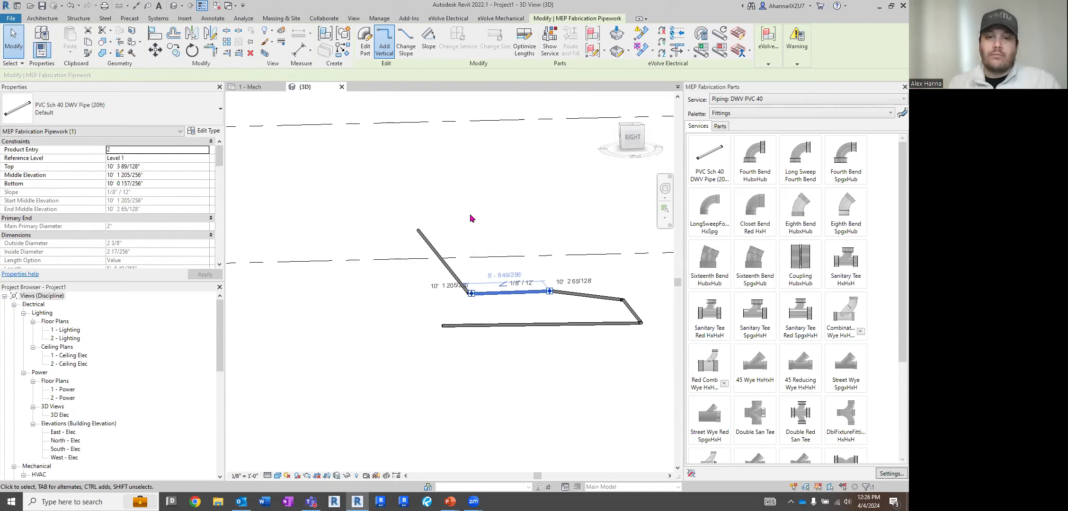
Review the pipe fitting angle options in Mechanical Settings, including Use specific angles, and discard the change.
{"action": "left_click", "coordinate": [494, 215]}
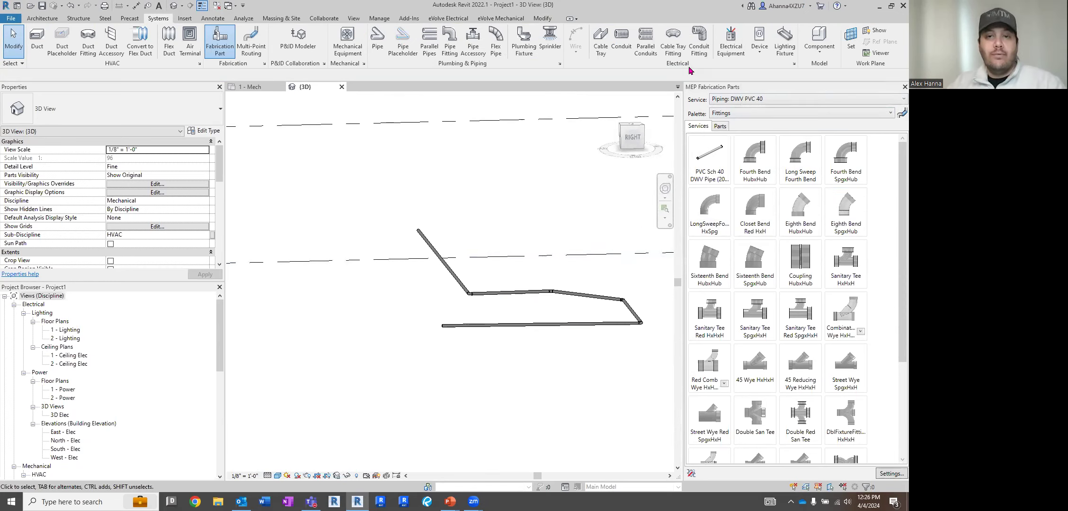
{"action": "left_click", "coordinate": [560, 64]}
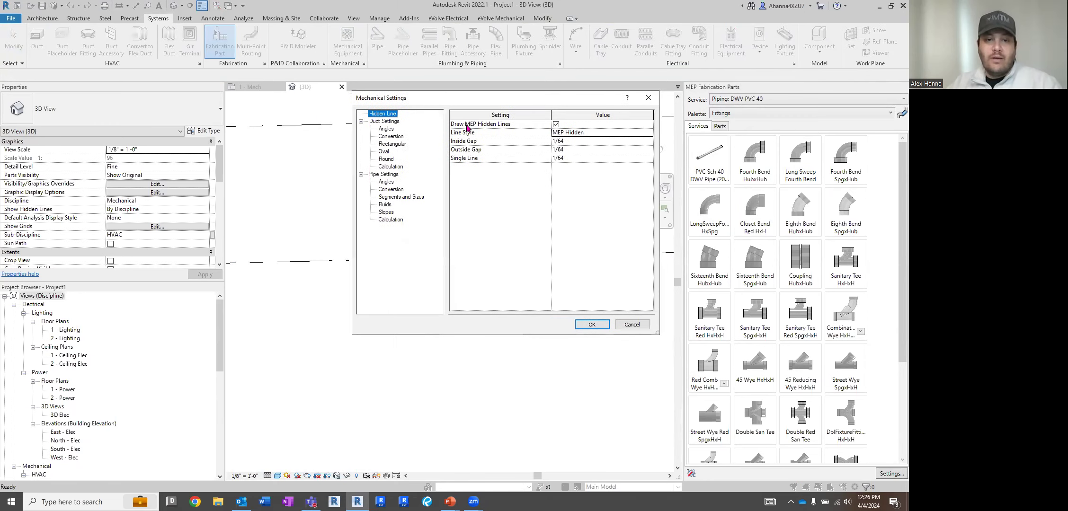
{"action": "left_click", "coordinate": [386, 181]}
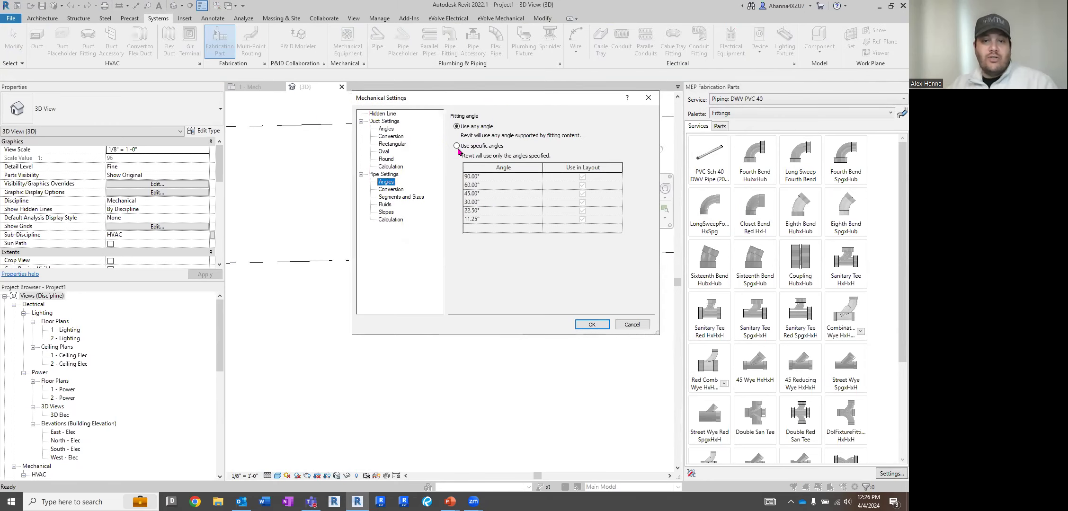
{"action": "left_click", "coordinate": [457, 147]}
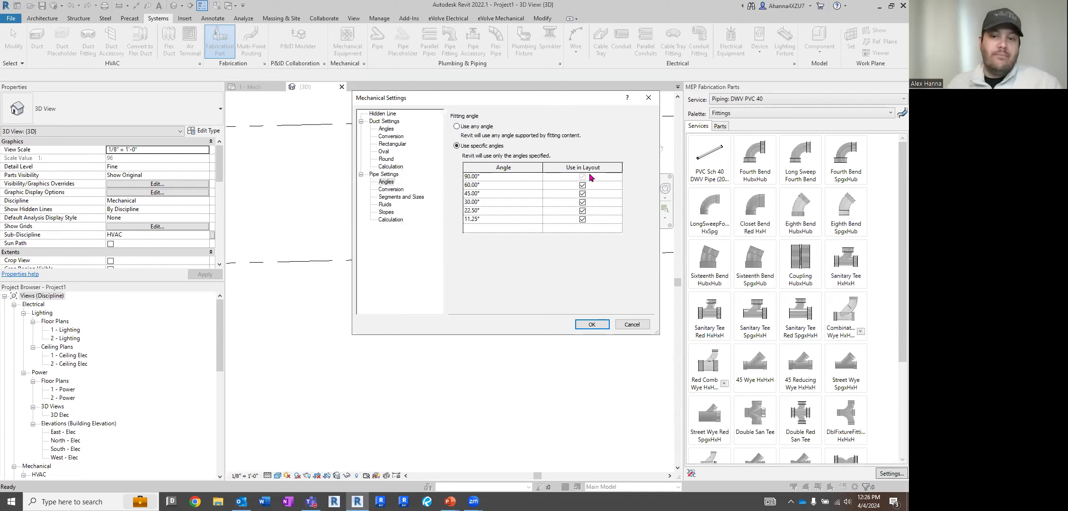
{"action": "left_click", "coordinate": [624, 325]}
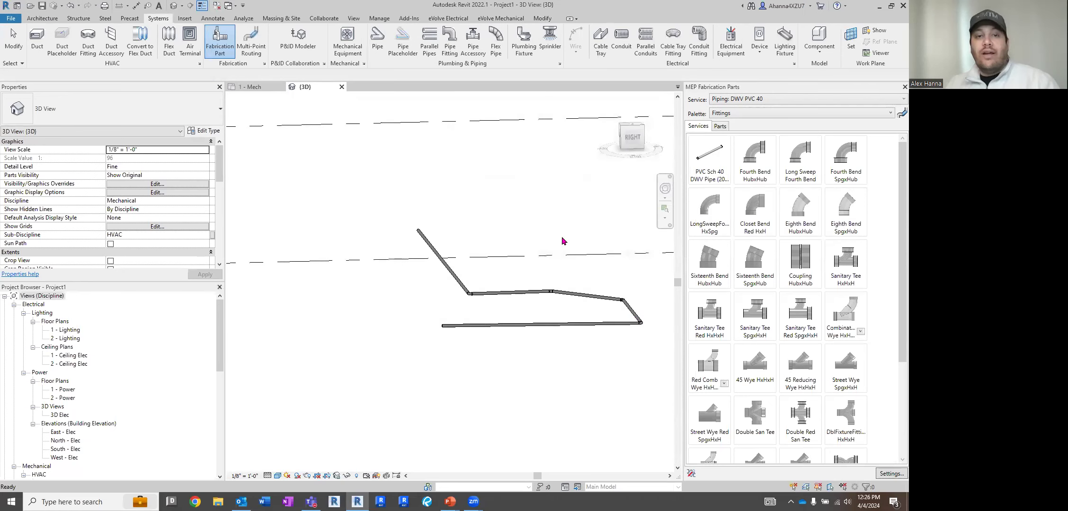
Pull the straight pipe's end slightly away from the Fourth Bend HubxHub to break the connection.
{"action": "scroll", "coordinate": [562, 238], "scroll_direction": "down", "scroll_amount": 1}
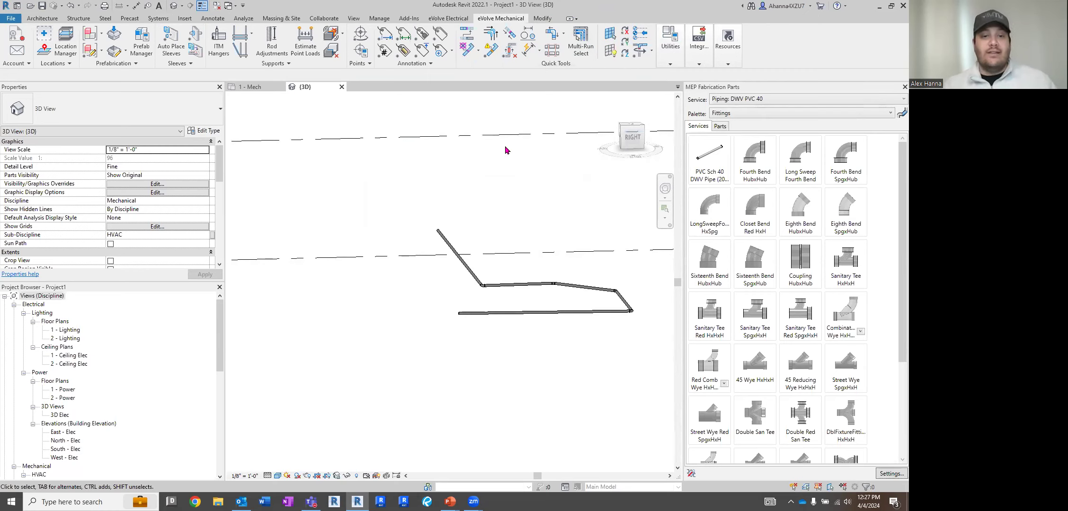
{"action": "scroll", "coordinate": [500, 283], "scroll_direction": "up", "scroll_amount": 5}
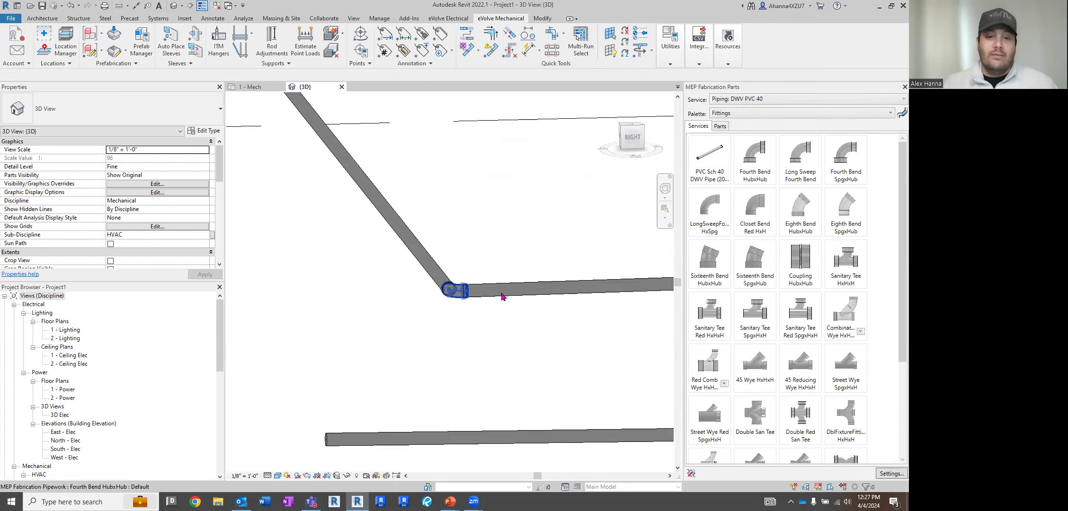
{"action": "left_click", "coordinate": [469, 289]}
{"action": "left_click_drag", "start_coordinate": [469, 290], "coordinate": [476, 290]}
{"action": "left_click", "coordinate": [472, 237]}
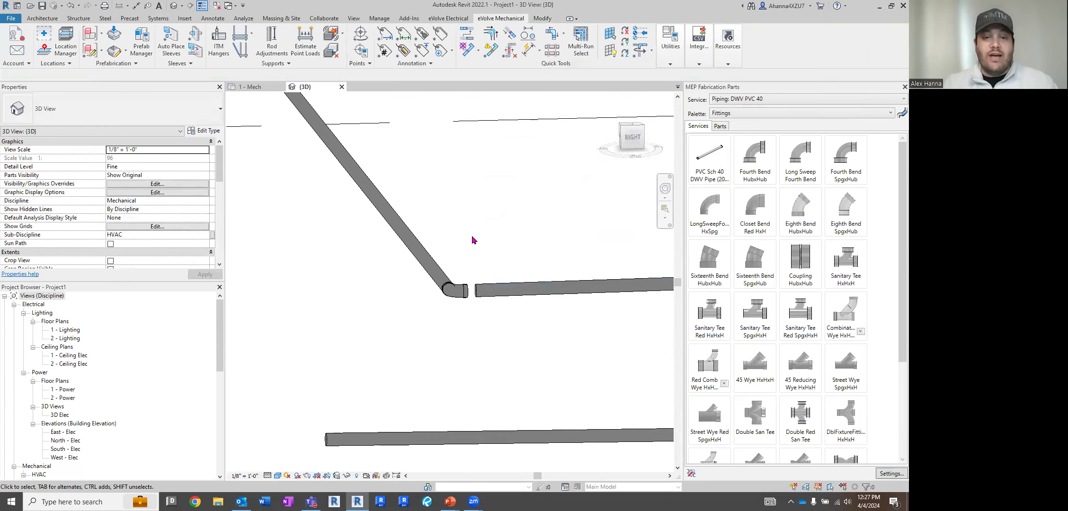
Preview the network still connected to the detached pipe and reconnect the pipe's end to the fourth bend.
{"action": "left_click", "coordinate": [477, 292]}
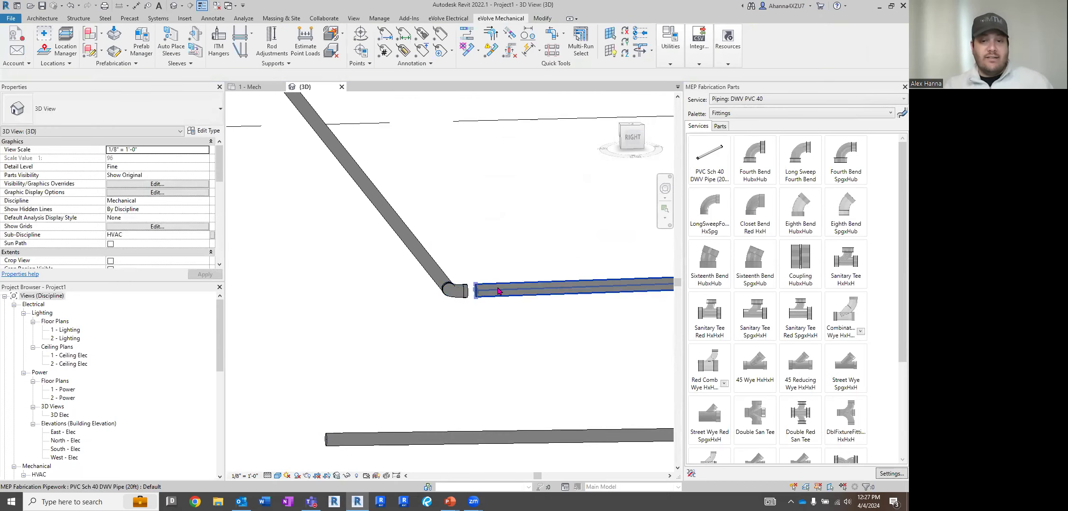
{"action": "scroll", "coordinate": [497, 290], "scroll_direction": "down", "scroll_amount": 3}
{"action": "key", "text": "Tab"}
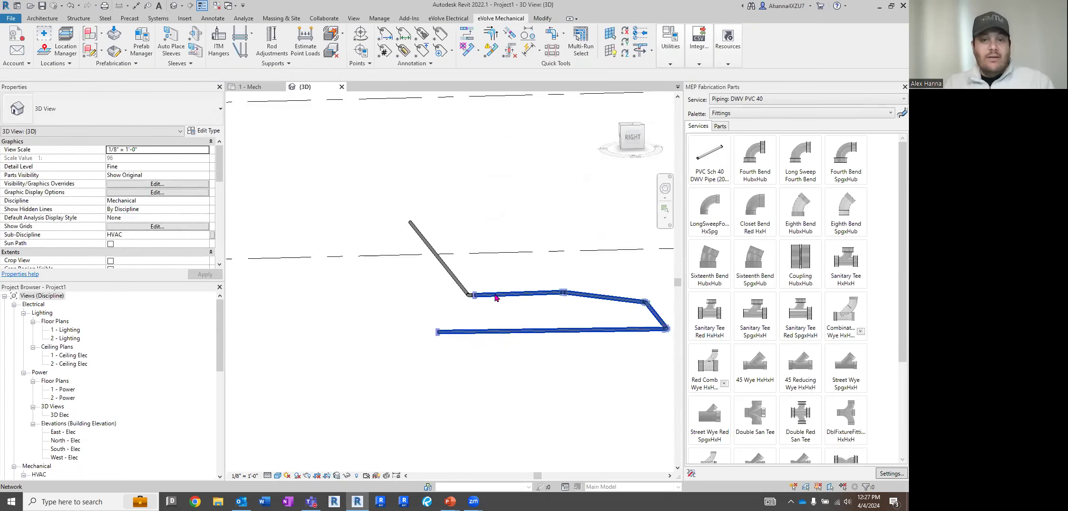
{"action": "scroll", "coordinate": [495, 297], "scroll_direction": "up", "scroll_amount": 5}
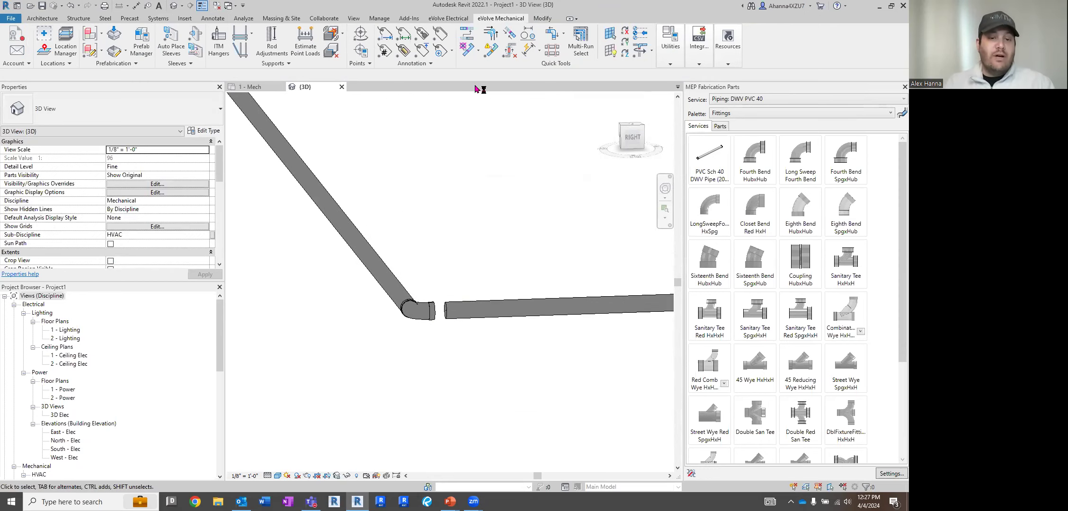
{"action": "left_click", "coordinate": [452, 313]}
{"action": "left_click_drag", "start_coordinate": [446, 311], "coordinate": [428, 311]}
{"action": "left_click", "coordinate": [430, 261]}
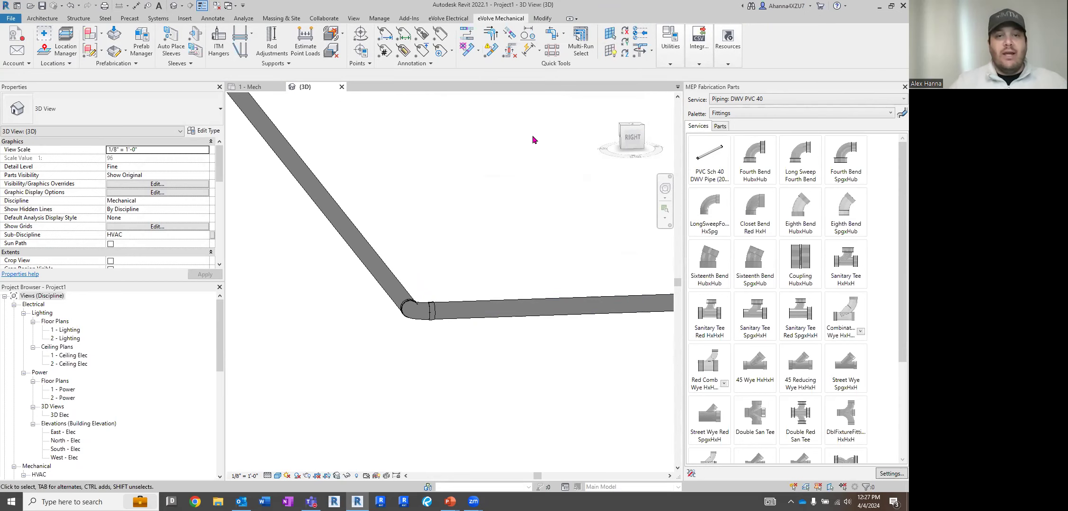
Select the entire fabrication pipe run with all its fittings and clear the selection again.
{"action": "scroll", "coordinate": [434, 221], "scroll_direction": "down", "scroll_amount": 5}
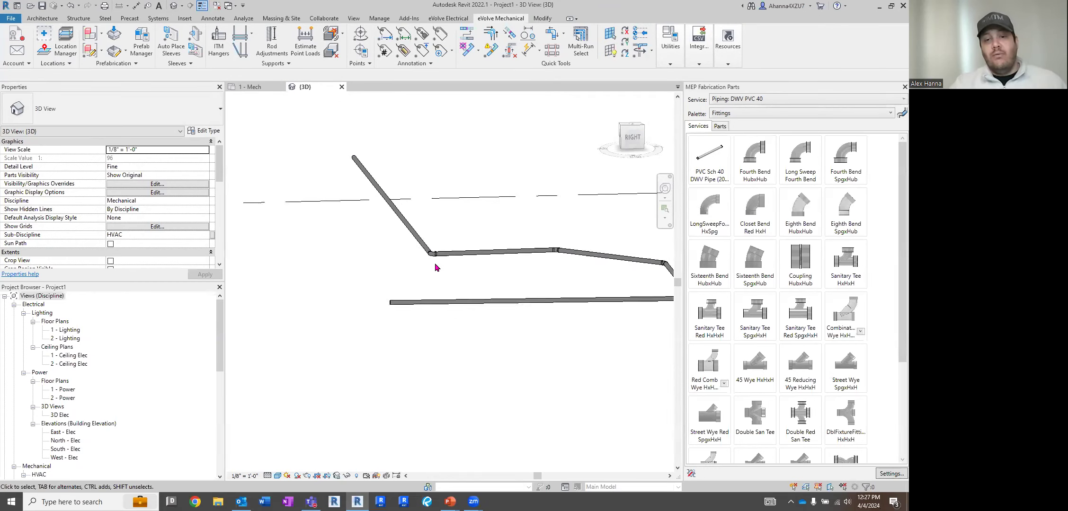
{"action": "scroll", "coordinate": [413, 276], "scroll_direction": "down", "scroll_amount": 1}
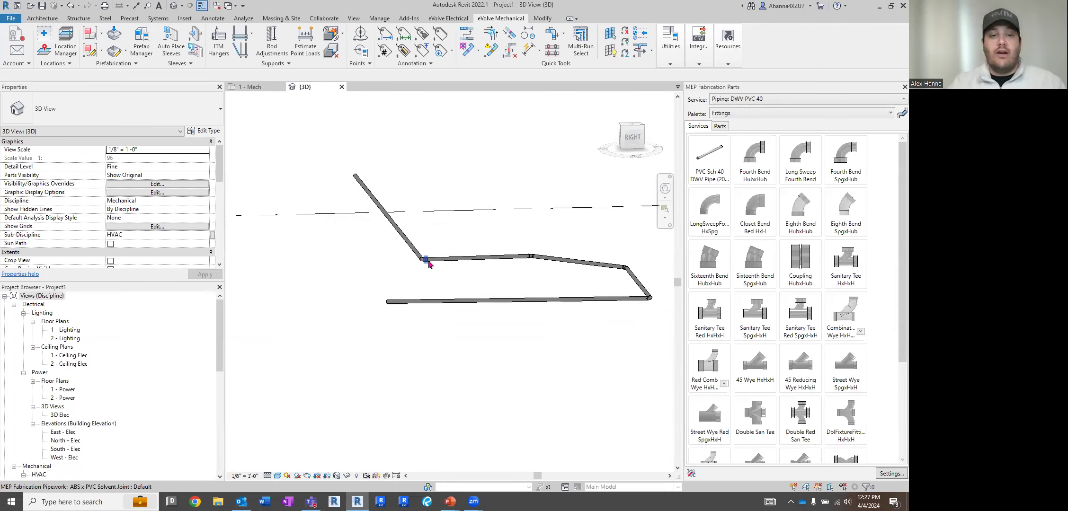
{"action": "left_click_drag", "start_coordinate": [653, 344], "coordinate": [440, 246]}
{"action": "scroll", "coordinate": [426, 262], "scroll_direction": "up", "scroll_amount": 3}
{"action": "scroll", "coordinate": [428, 261], "scroll_direction": "down", "scroll_amount": 4}
{"action": "key", "text": "Escape"}
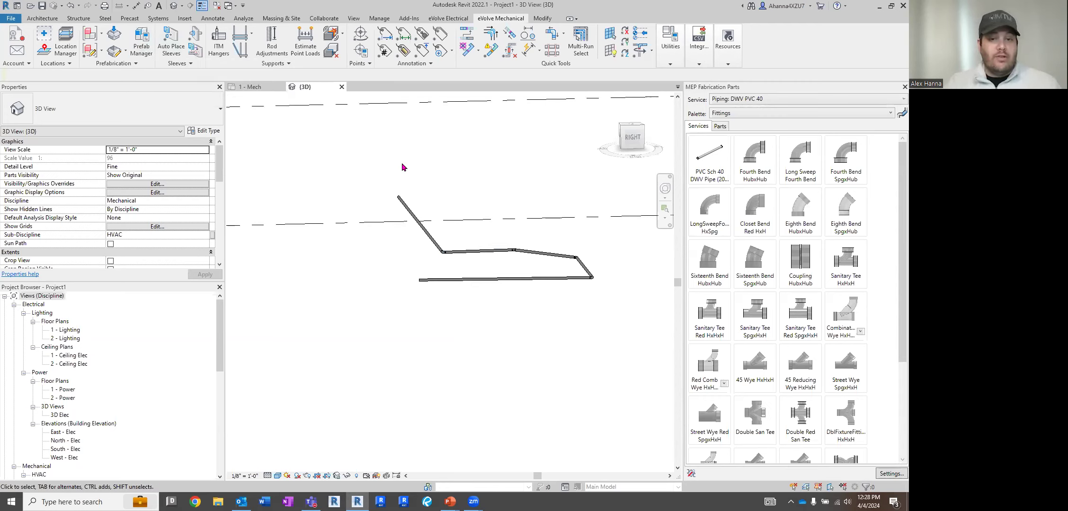
{"action": "left_click_drag", "start_coordinate": [380, 164], "coordinate": [610, 360]}
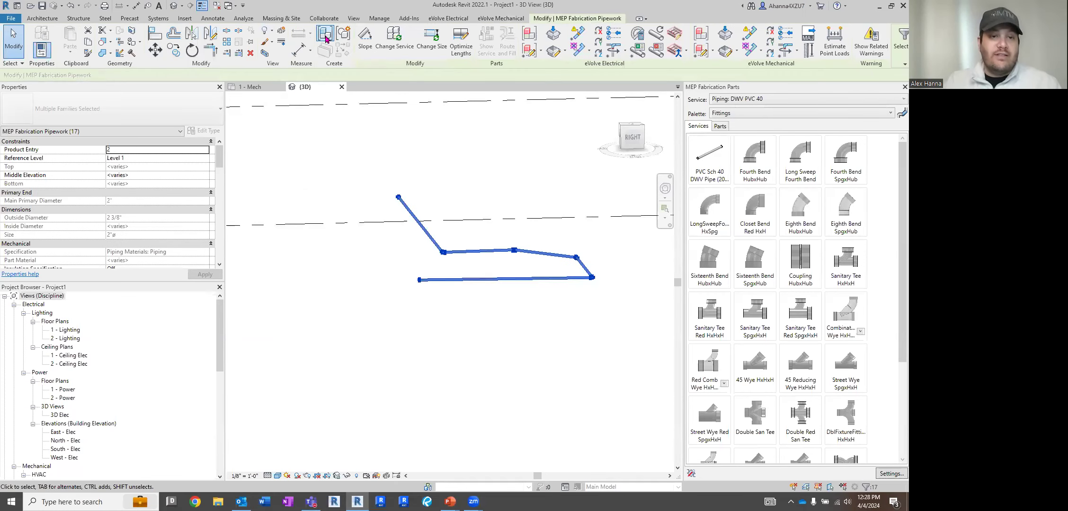
{"action": "left_click", "coordinate": [529, 175]}
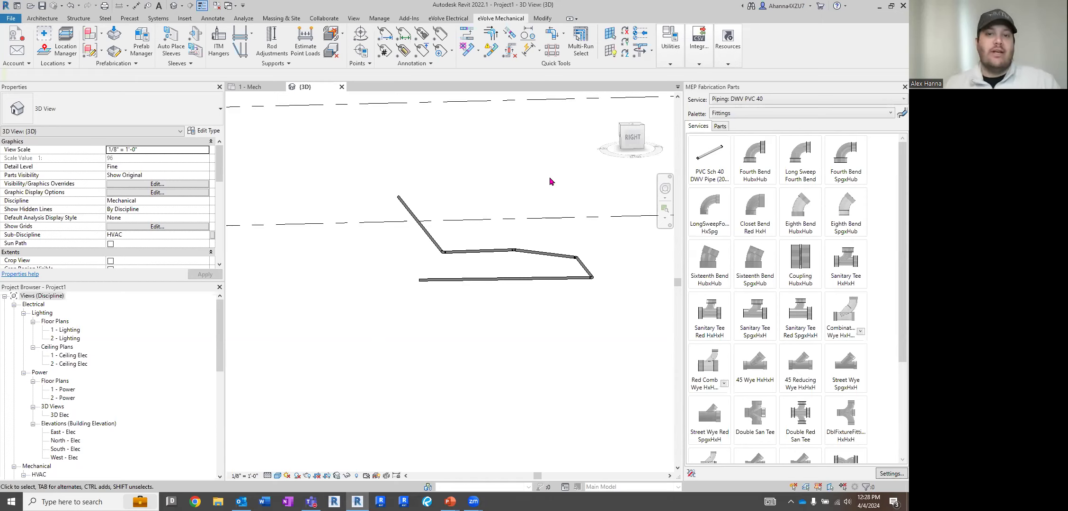
Switch to the Mechanical_Plumbing Best Practices presentation in PowerPoint.
{"action": "scroll", "coordinate": [504, 175], "scroll_direction": "down", "scroll_amount": 2}
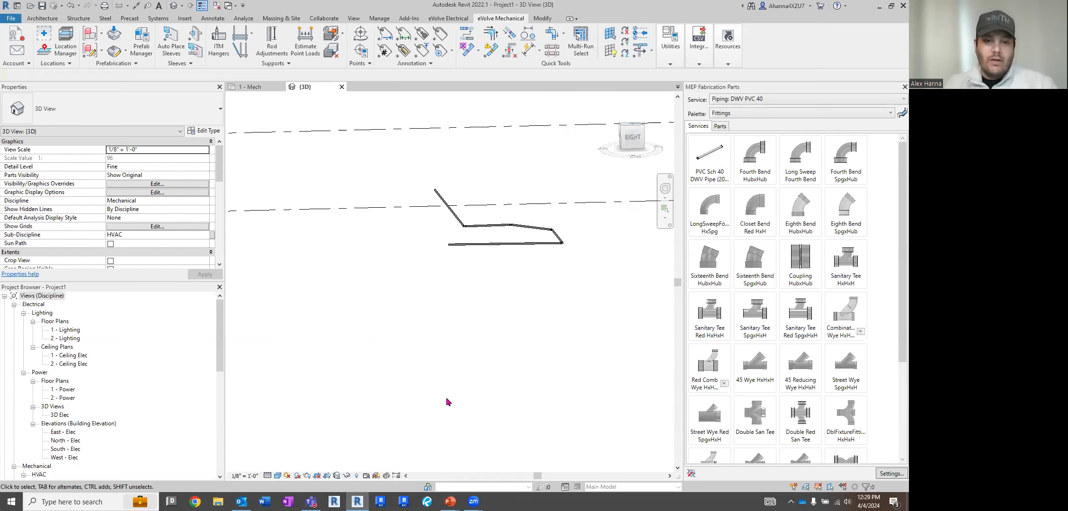
{"action": "mouse_move", "coordinate": [450, 500]}
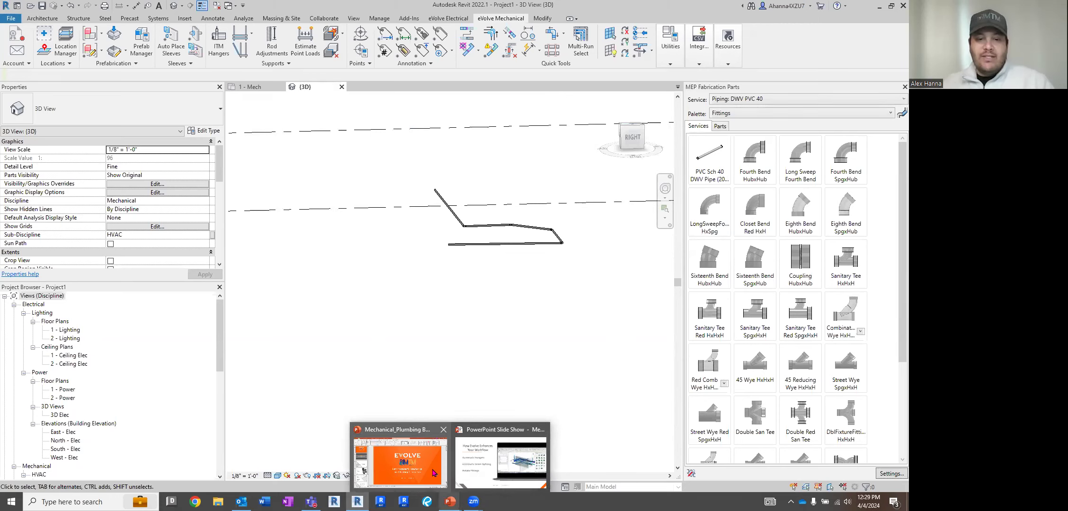
{"action": "left_click", "coordinate": [447, 468]}
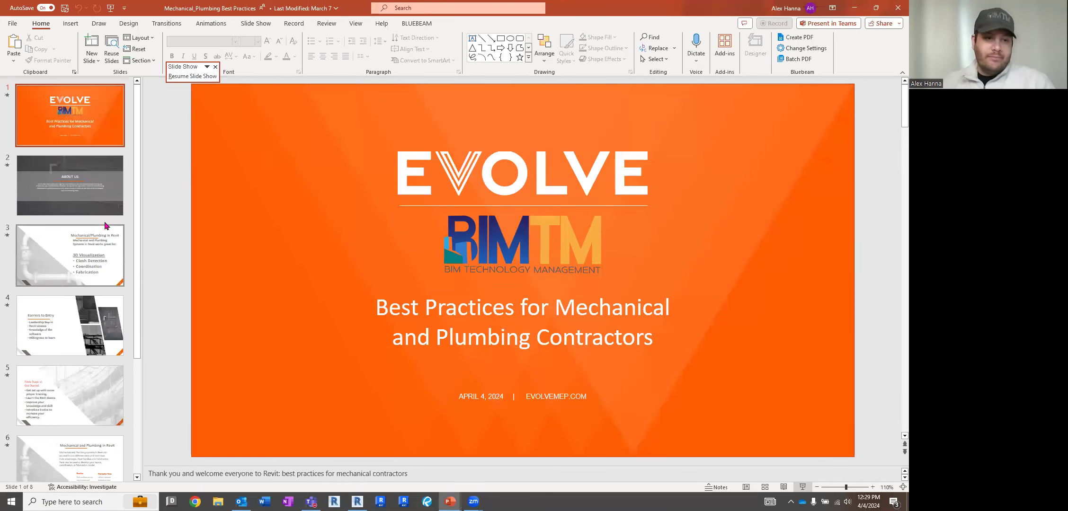
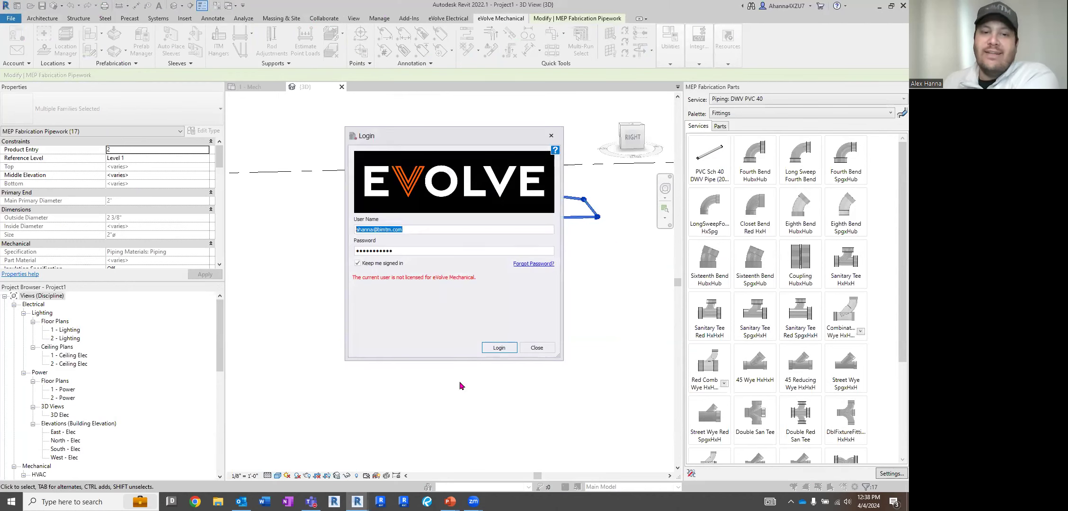
Try to log in to eVolve Mechanical with the prefilled credentials, and dismiss the login and error dialogs.
{"action": "left_click", "coordinate": [496, 348]}
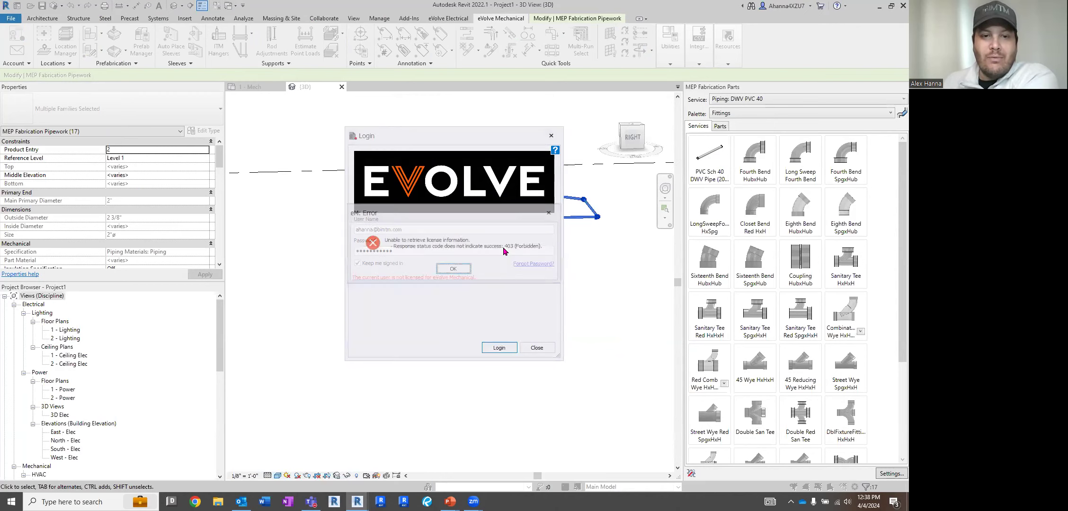
{"action": "left_click", "coordinate": [464, 270]}
{"action": "left_click", "coordinate": [551, 135]}
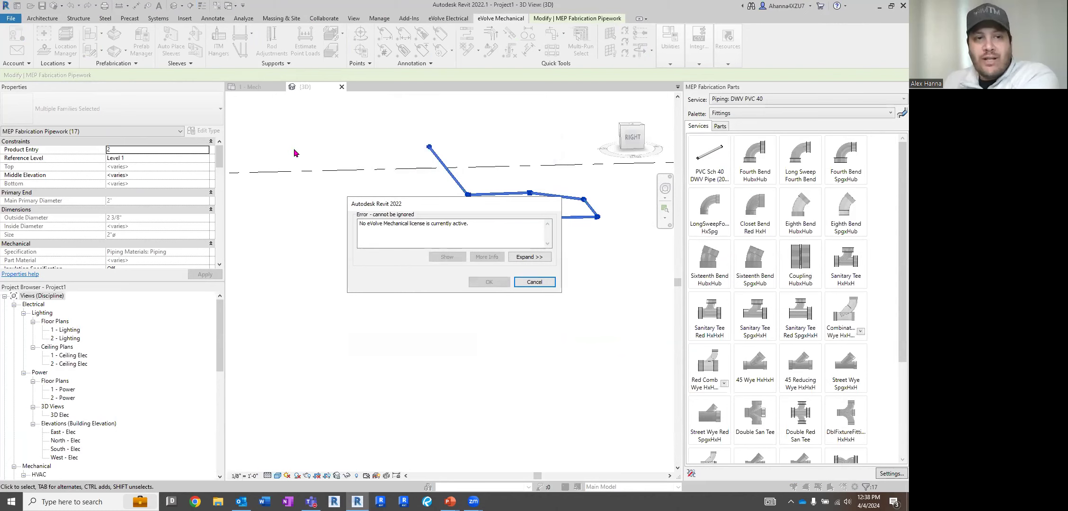
{"action": "left_click", "coordinate": [141, 42]}
{"action": "left_click", "coordinate": [551, 135]}
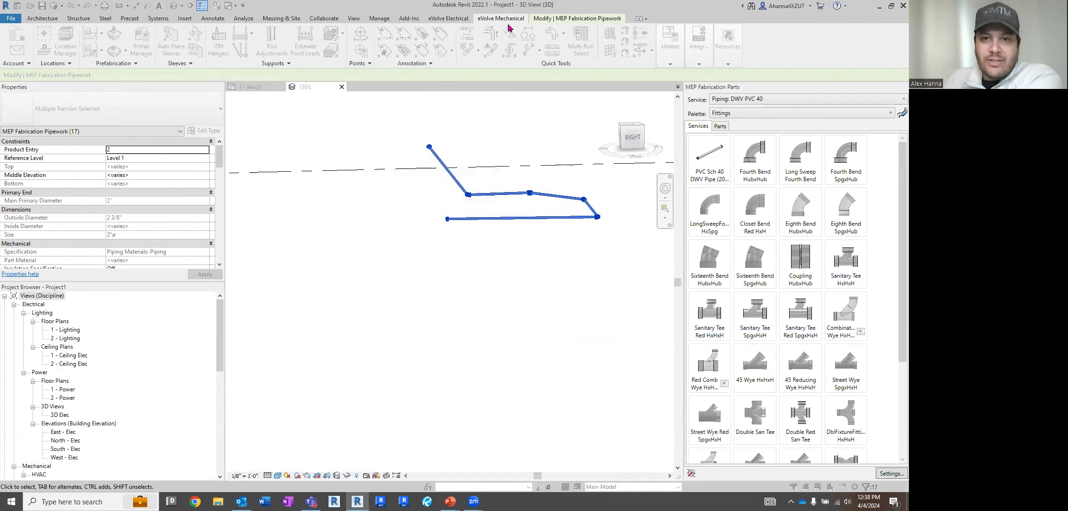
{"action": "left_click", "coordinate": [537, 283]}
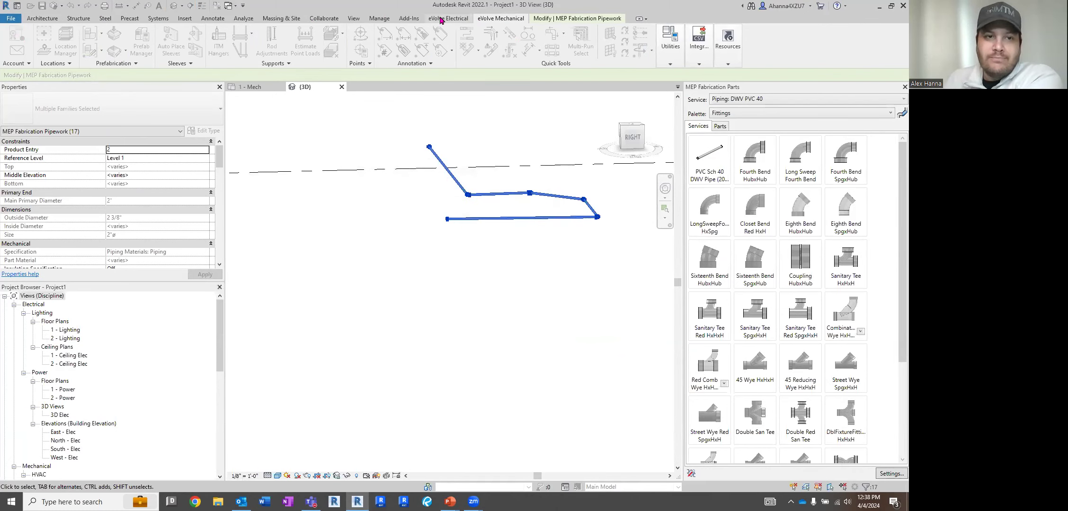
Try to log in to eVolve Electrical with the account password, and dismiss the login and error dialogs.
{"action": "left_click", "coordinate": [432, 21]}
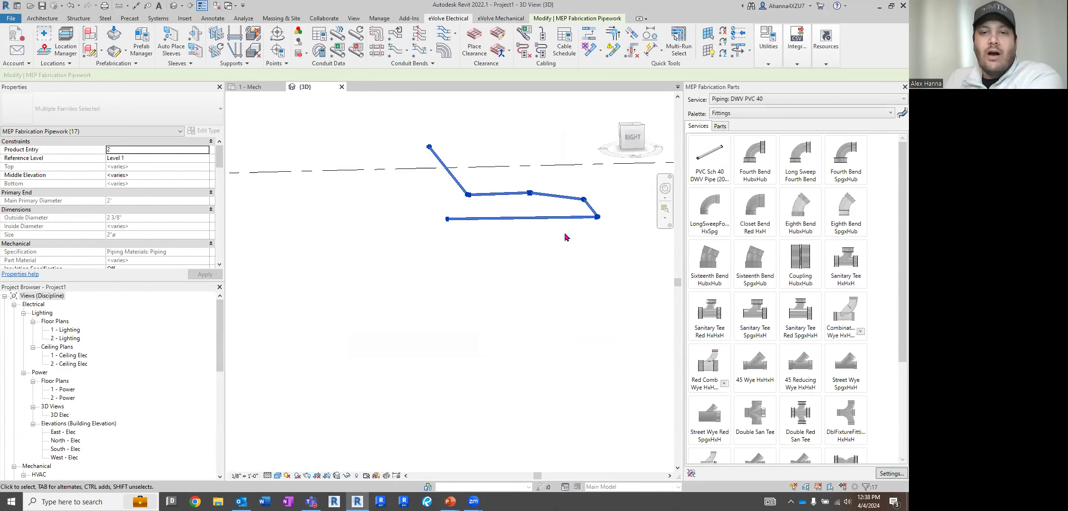
{"action": "left_click", "coordinate": [142, 42]}
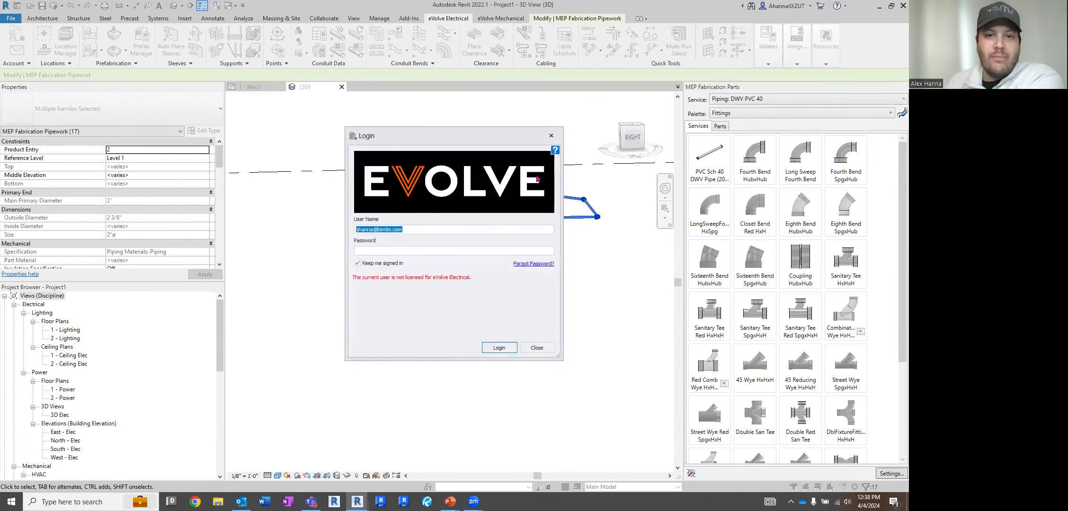
{"action": "left_click", "coordinate": [432, 250]}
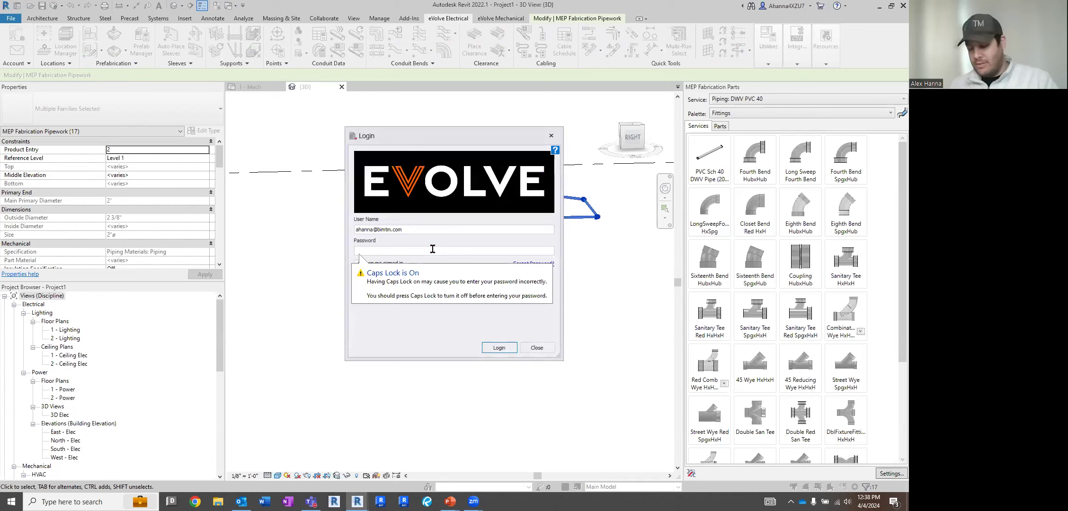
{"action": "type", "text": "•••••••••••"}
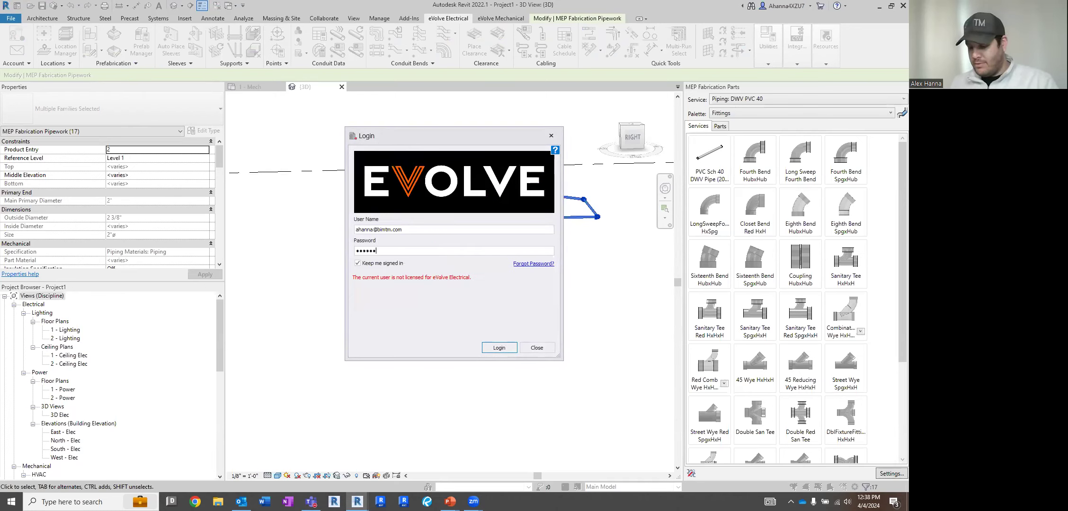
{"action": "key", "text": "Return"}
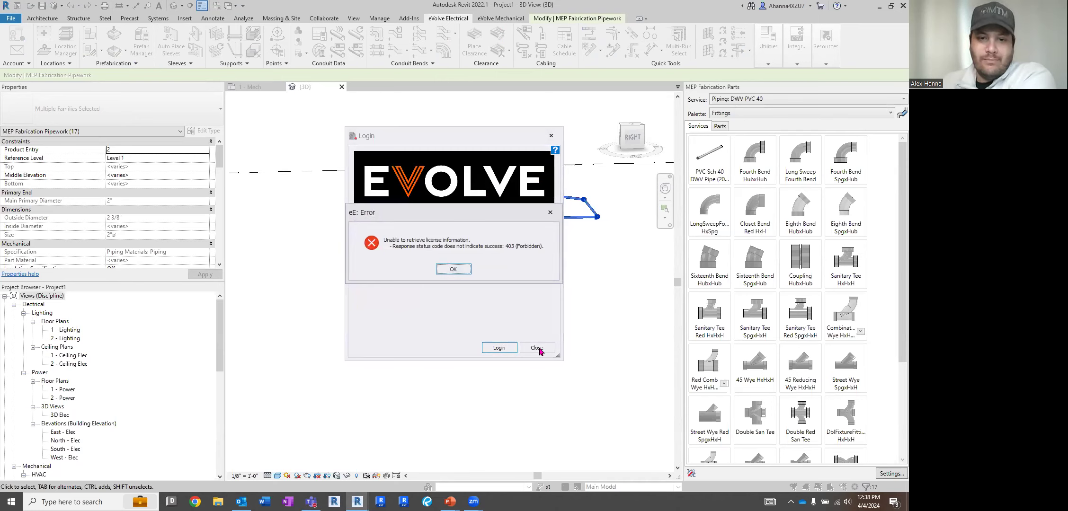
{"action": "key", "text": "Return"}
{"action": "left_click", "coordinate": [532, 346]}
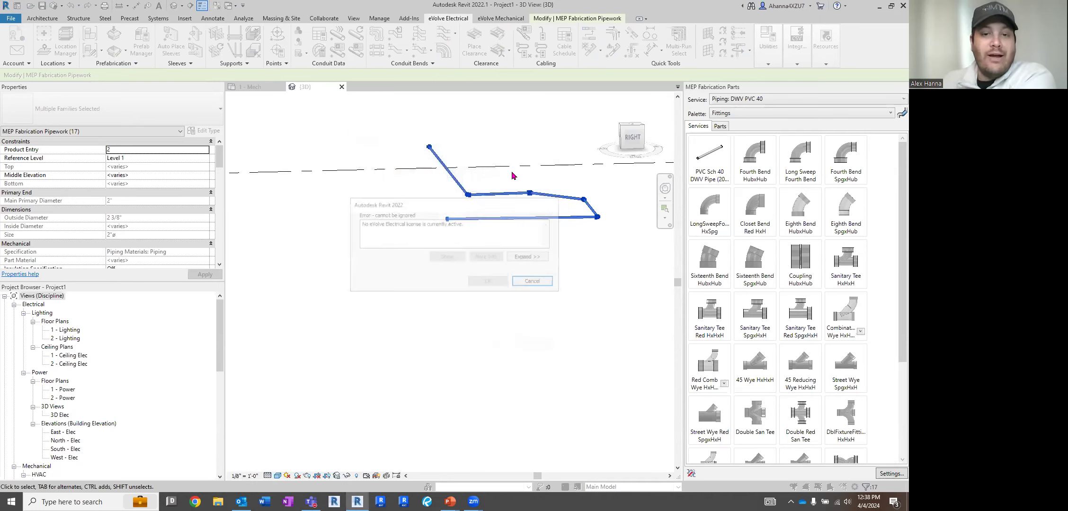
{"action": "left_click", "coordinate": [535, 284]}
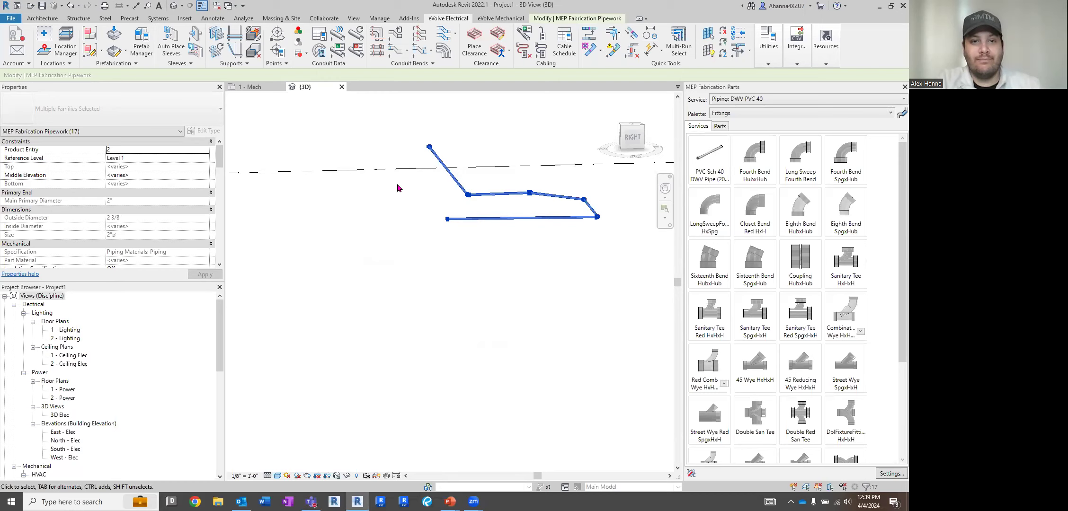
Try to run an eVolve Electrical utility, cancel the login and error dialogs, and show the utilities again.
{"action": "left_click", "coordinate": [768, 62]}
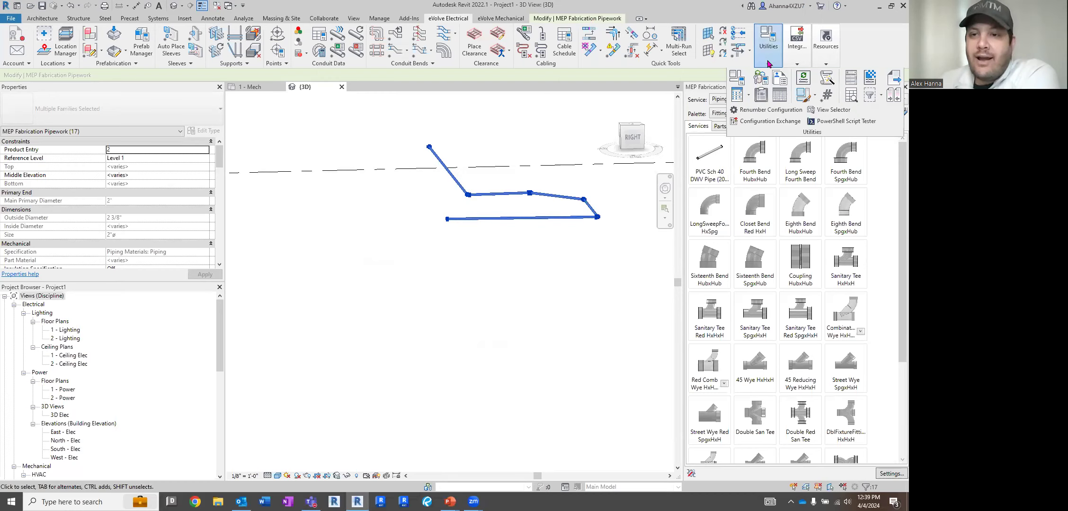
{"action": "left_click", "coordinate": [738, 96]}
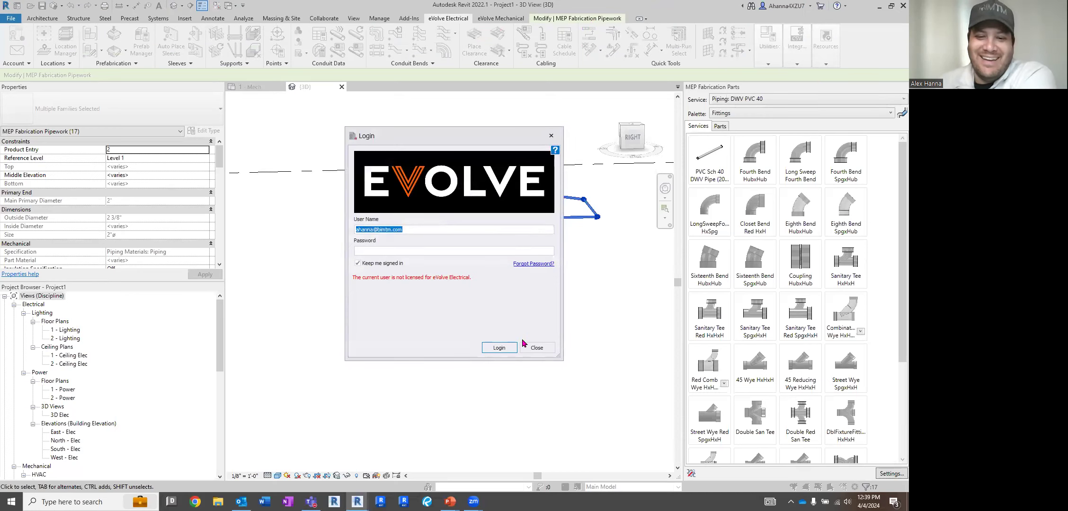
{"action": "left_click", "coordinate": [539, 349]}
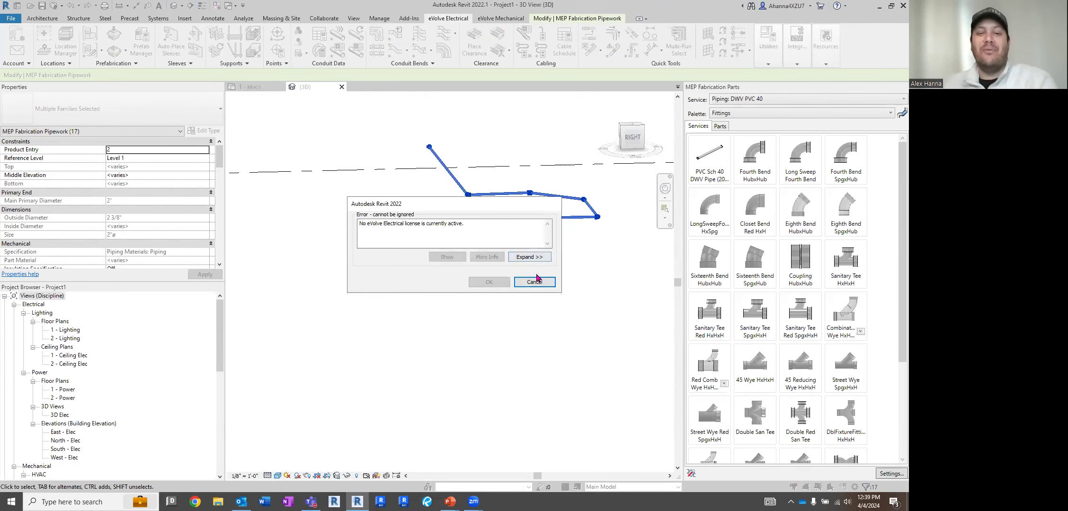
{"action": "left_click", "coordinate": [537, 280]}
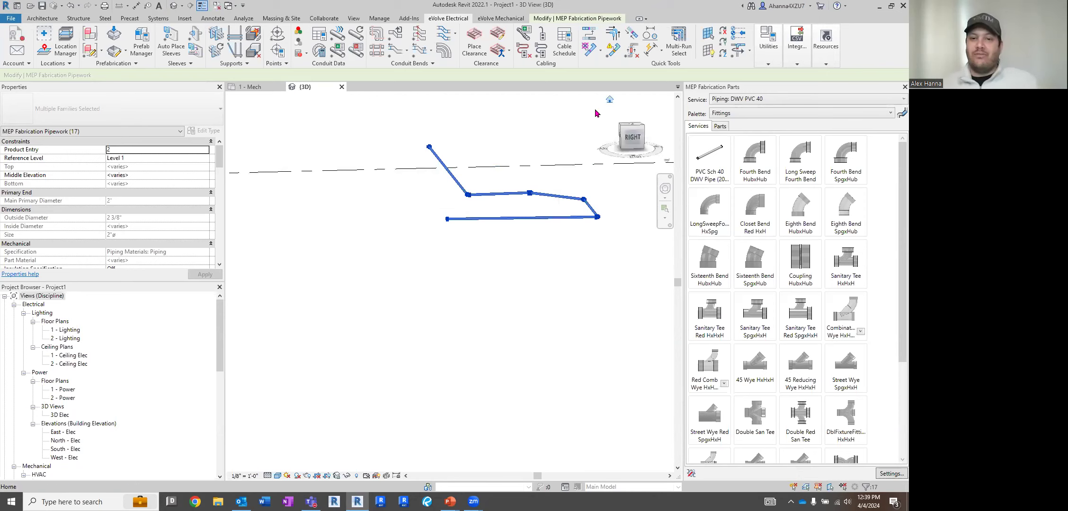
{"action": "left_click", "coordinate": [768, 63]}
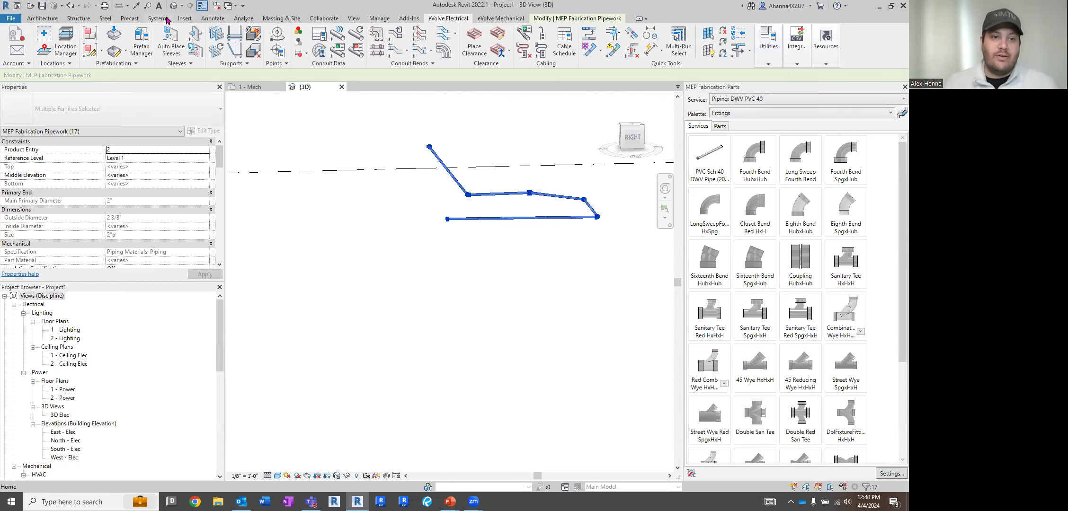
Preview the Load Autodesk Family content browser and close it without loading anything.
{"action": "left_click", "coordinate": [184, 18]}
{"action": "left_click", "coordinate": [402, 41]}
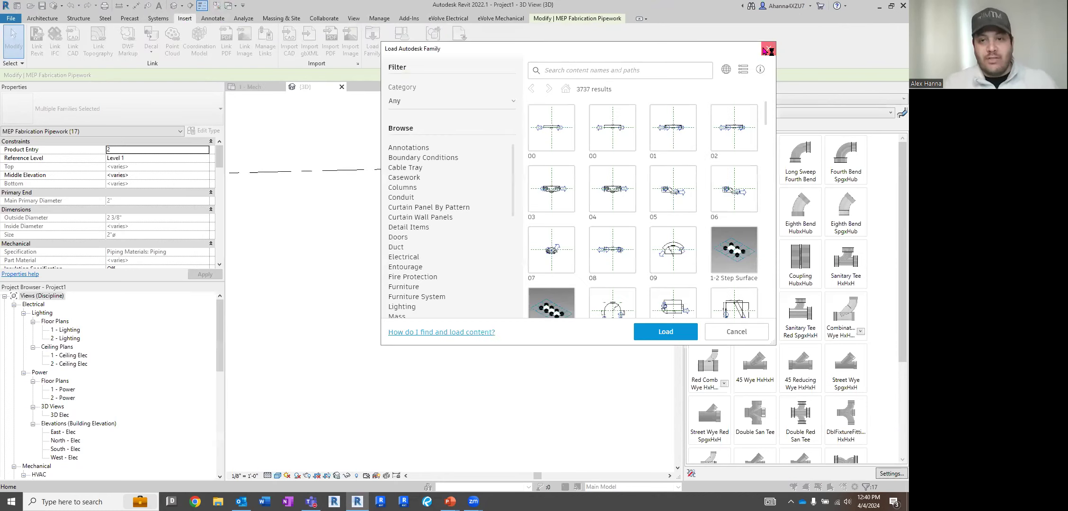
{"action": "left_click", "coordinate": [768, 49]}
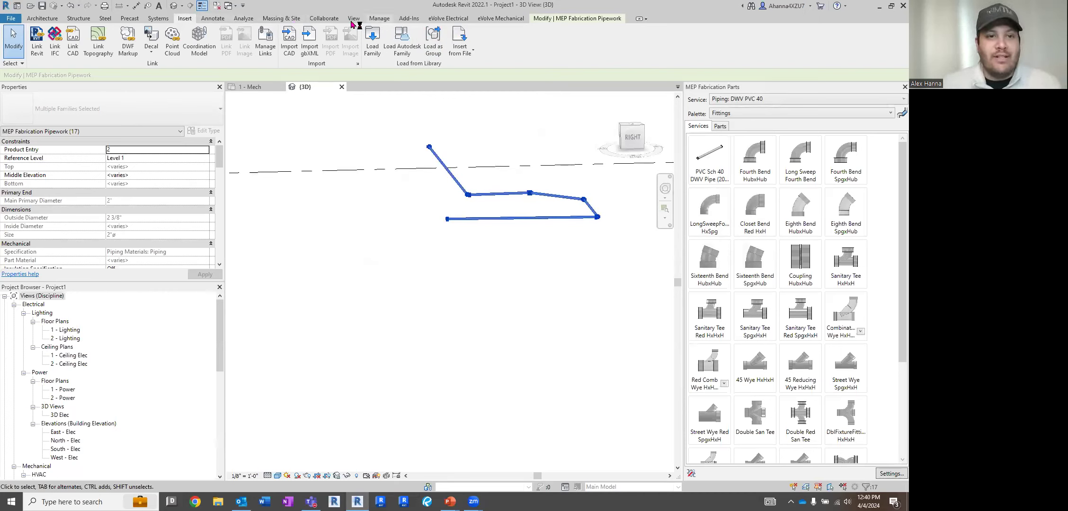
Open the Current eVolve Families help page and examine the assembly, busway and busway fitting families.
{"action": "left_click", "coordinate": [444, 18]}
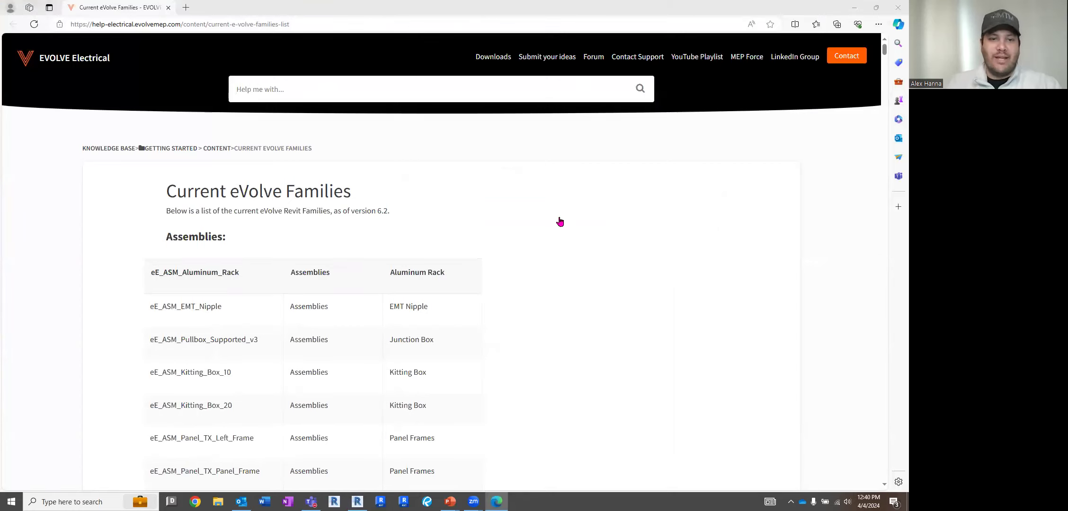
{"action": "scroll", "coordinate": [255, 193], "scroll_direction": "down", "scroll_amount": 15}
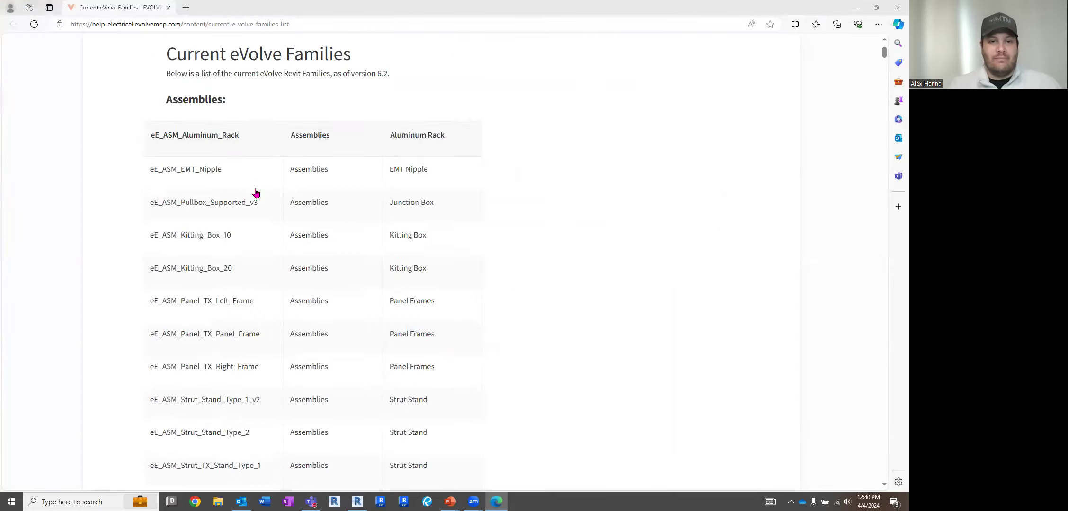
{"action": "scroll", "coordinate": [222, 159], "scroll_direction": "down", "scroll_amount": 3}
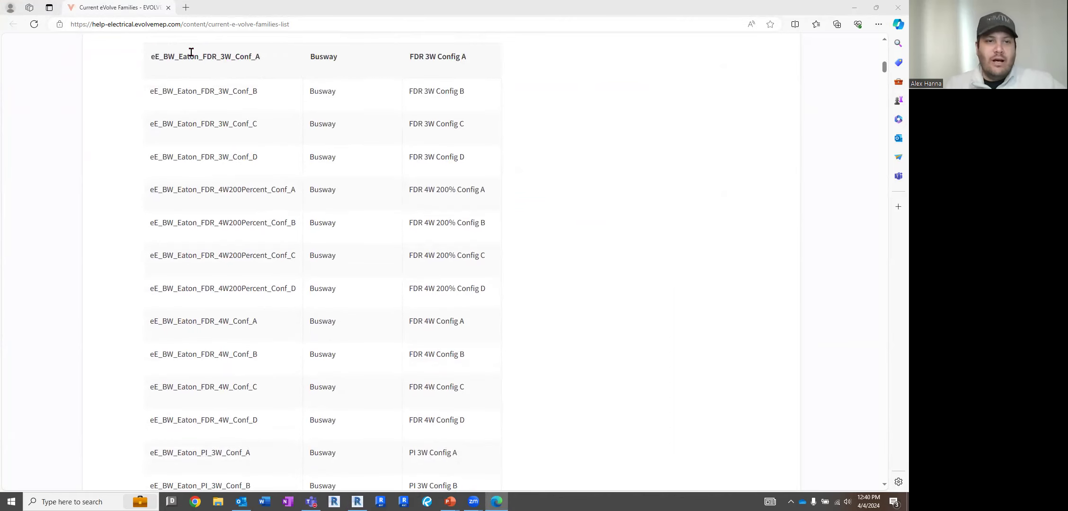
{"action": "scroll", "coordinate": [315, 217], "scroll_direction": "up", "scroll_amount": 3}
{"action": "scroll", "coordinate": [398, 293], "scroll_direction": "down", "scroll_amount": 15}
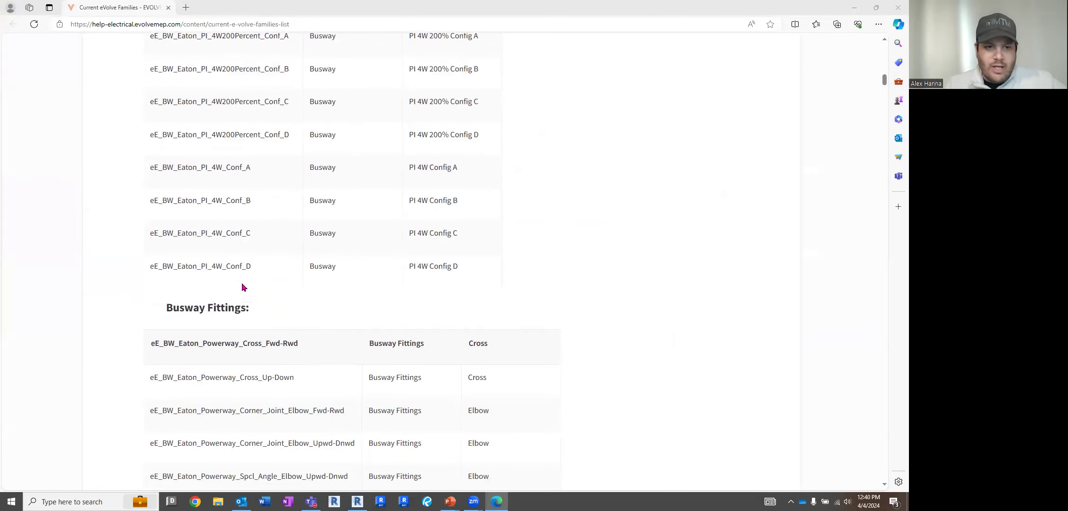
{"action": "scroll", "coordinate": [275, 272], "scroll_direction": "down", "scroll_amount": 2}
{"action": "scroll", "coordinate": [297, 264], "scroll_direction": "up", "scroll_amount": 4}
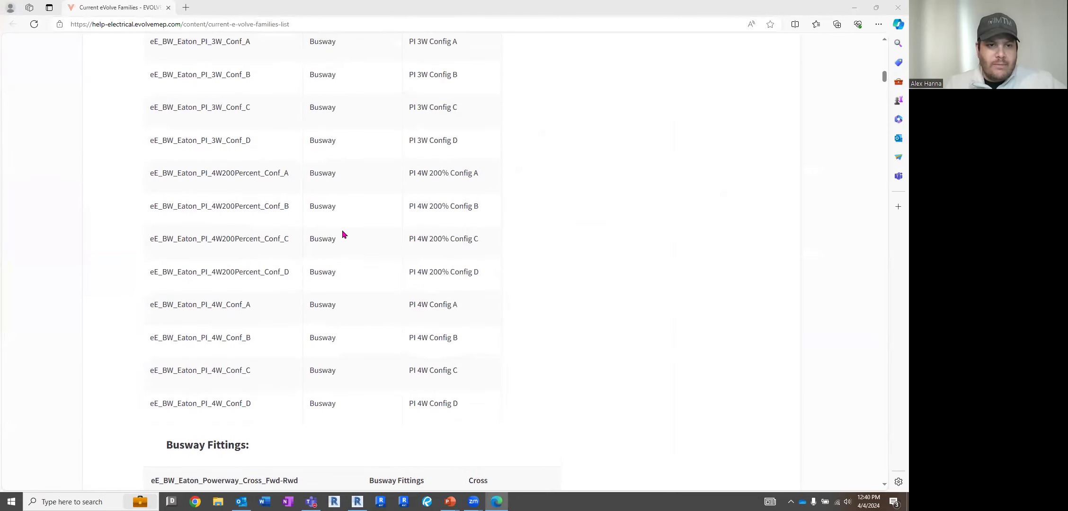
{"action": "scroll", "coordinate": [341, 234], "scroll_direction": "up", "scroll_amount": 7}
{"action": "scroll", "coordinate": [340, 237], "scroll_direction": "up", "scroll_amount": 4}
Examine the conduit fitting, equipment and flex families and their eE naming on the help page.
{"action": "scroll", "coordinate": [338, 240], "scroll_direction": "down", "scroll_amount": 18}
{"action": "scroll", "coordinate": [339, 242], "scroll_direction": "down", "scroll_amount": 20}
{"action": "scroll", "coordinate": [338, 243], "scroll_direction": "down", "scroll_amount": 16}
{"action": "scroll", "coordinate": [339, 242], "scroll_direction": "down", "scroll_amount": 18}
{"action": "scroll", "coordinate": [339, 242], "scroll_direction": "down", "scroll_amount": 20}
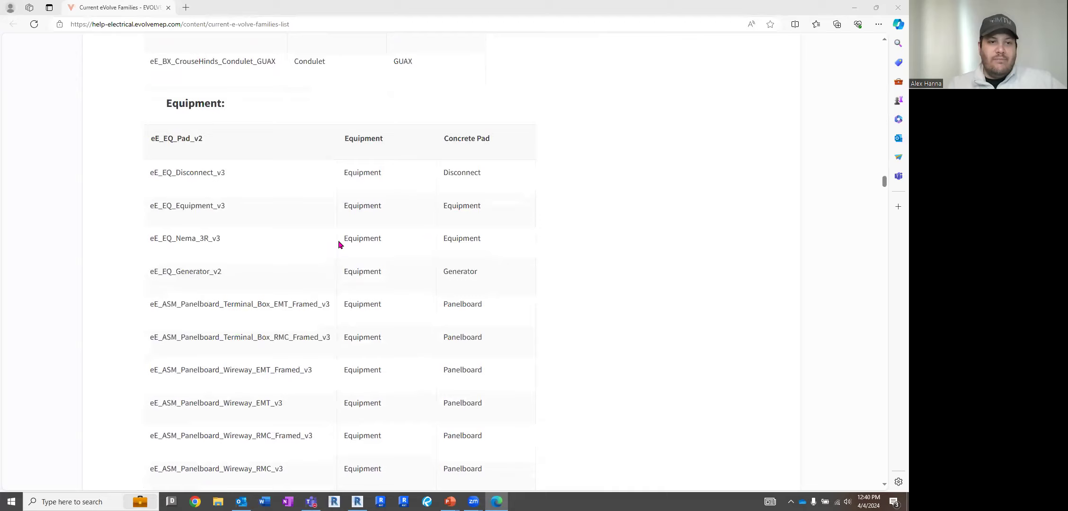
{"action": "scroll", "coordinate": [337, 242], "scroll_direction": "down", "scroll_amount": 10}
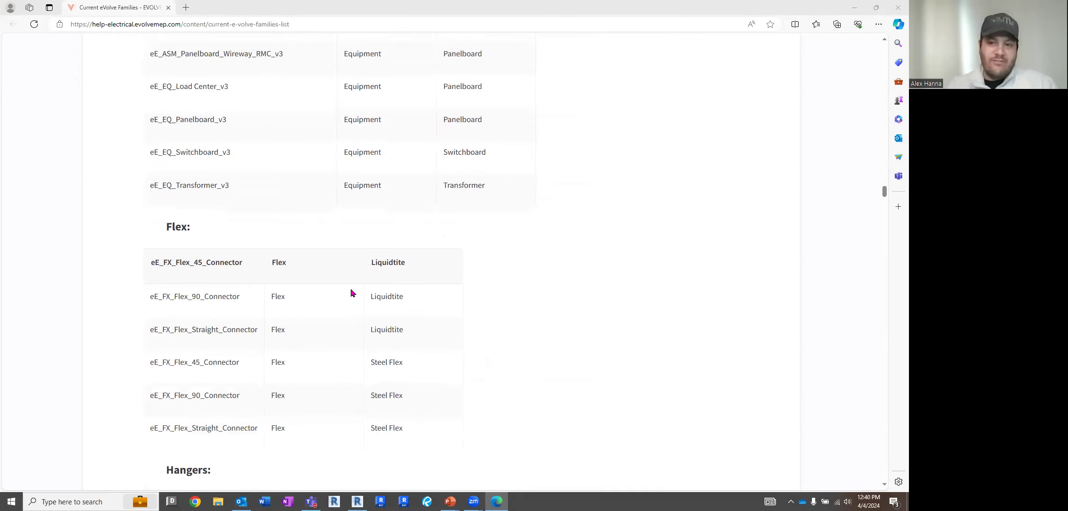
{"action": "scroll", "coordinate": [223, 308], "scroll_direction": "up", "scroll_amount": 1}
{"action": "scroll", "coordinate": [163, 285], "scroll_direction": "up", "scroll_amount": 3}
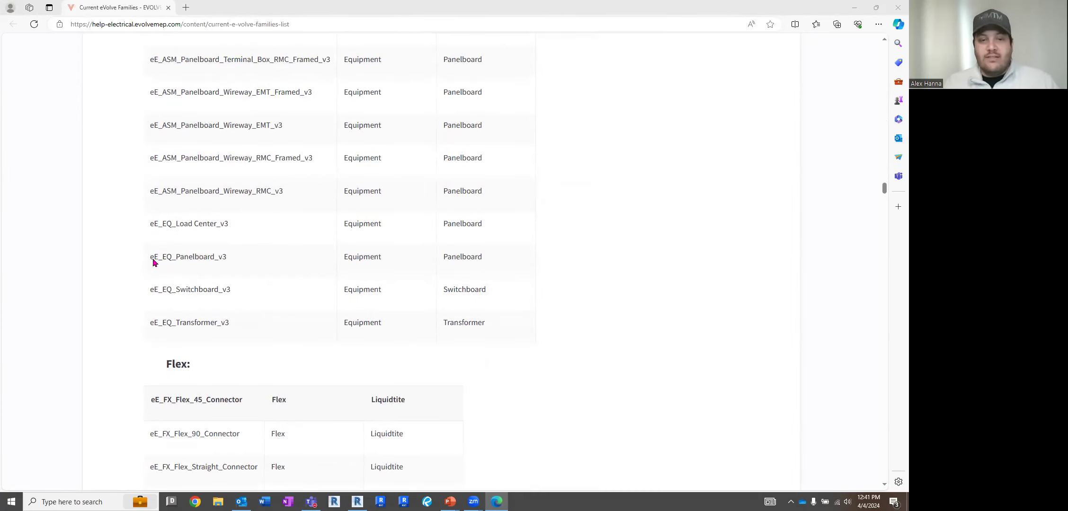
{"action": "scroll", "coordinate": [157, 265], "scroll_direction": "up", "scroll_amount": 20}
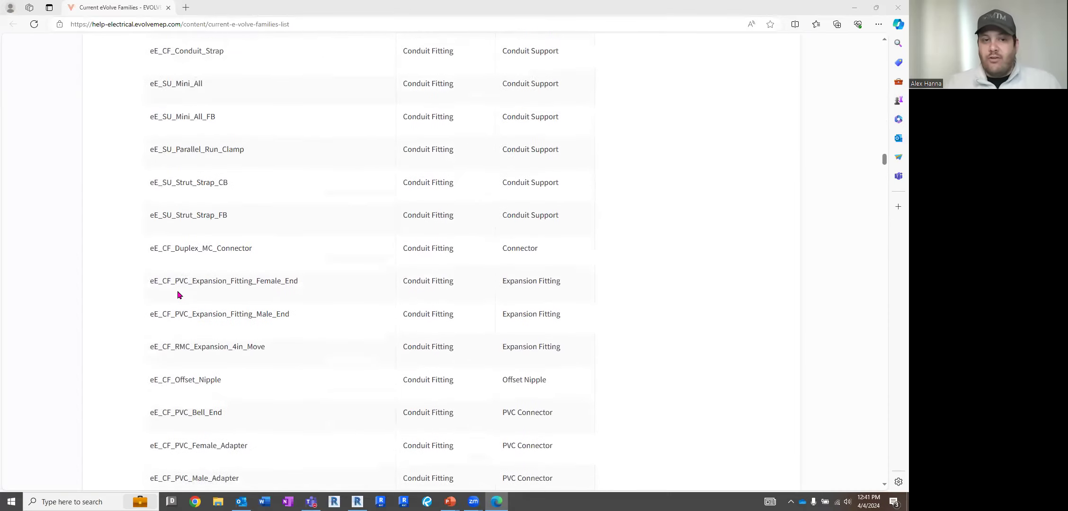
{"action": "scroll", "coordinate": [303, 303], "scroll_direction": "up", "scroll_amount": 3}
{"action": "scroll", "coordinate": [312, 286], "scroll_direction": "up", "scroll_amount": 20}
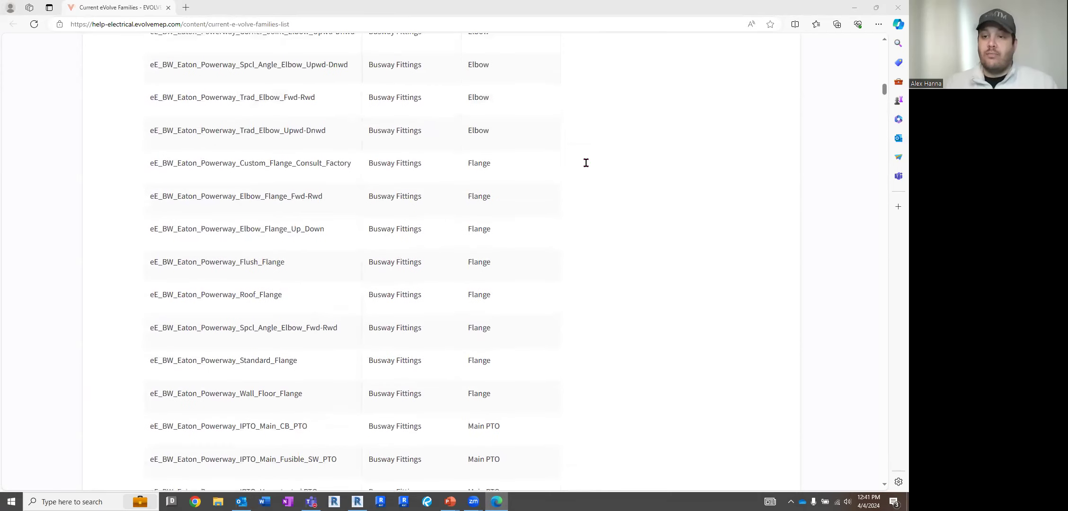
Switch back to Revit, review the eV and eM parameters of the selected fabrication pipework, and clear the selection.
{"action": "left_click", "coordinate": [357, 502]}
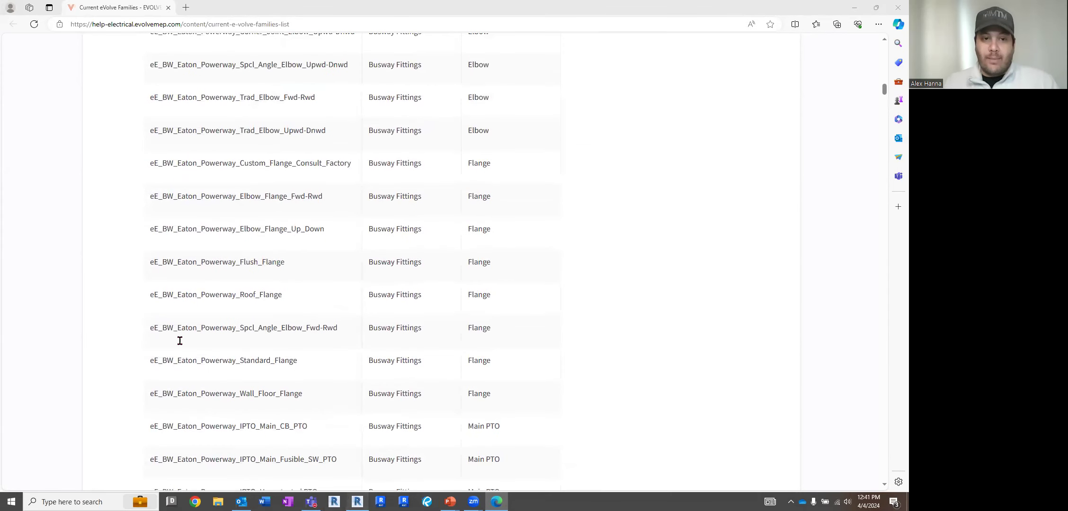
{"action": "scroll", "coordinate": [82, 220], "scroll_direction": "down", "scroll_amount": 15}
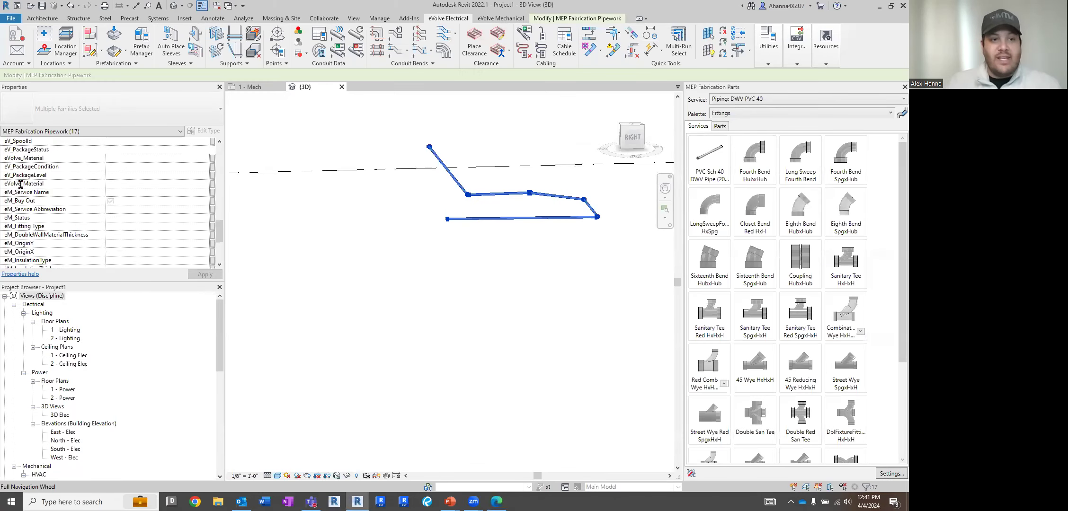
{"action": "scroll", "coordinate": [19, 165], "scroll_direction": "up", "scroll_amount": 2}
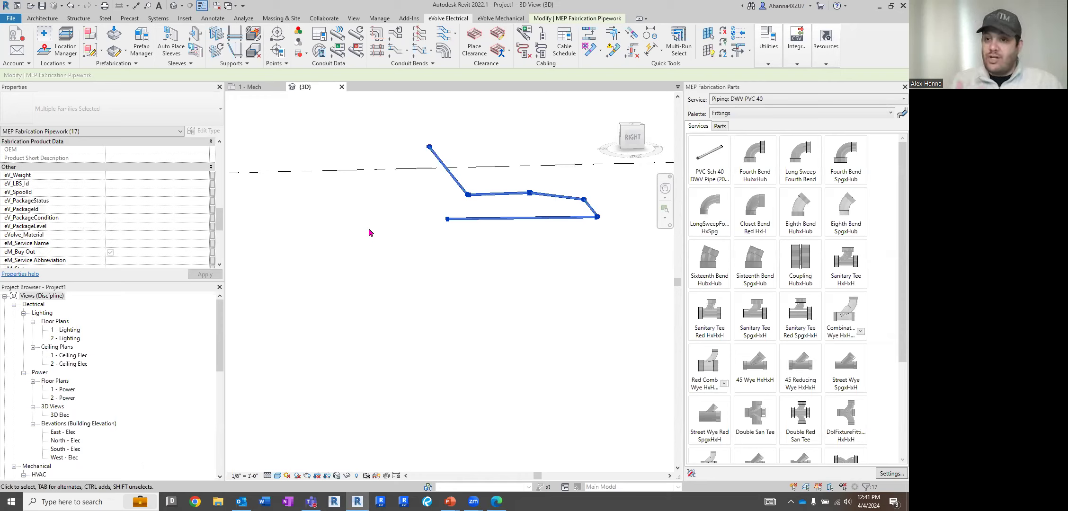
{"action": "scroll", "coordinate": [91, 211], "scroll_direction": "down", "scroll_amount": 4}
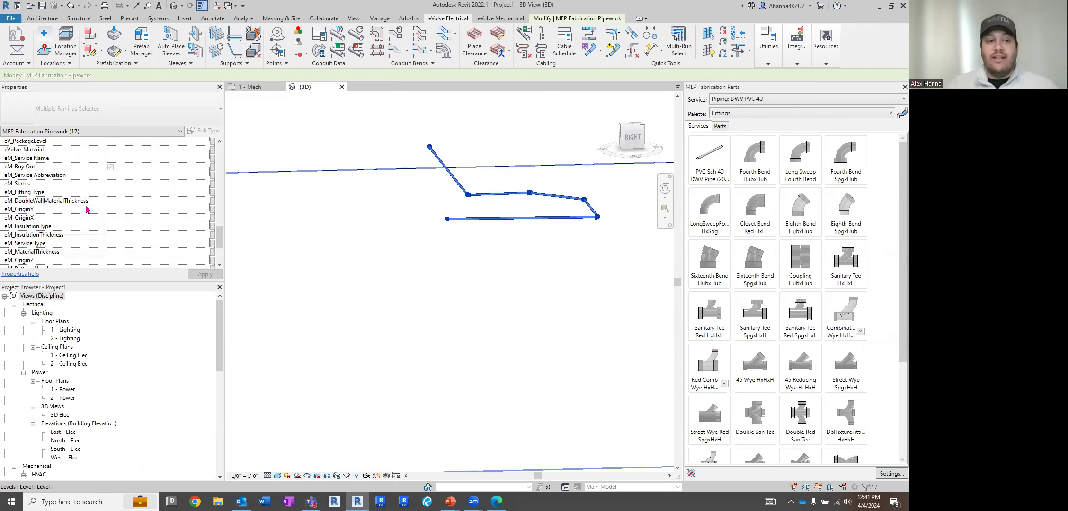
{"action": "scroll", "coordinate": [120, 218], "scroll_direction": "down", "scroll_amount": 3}
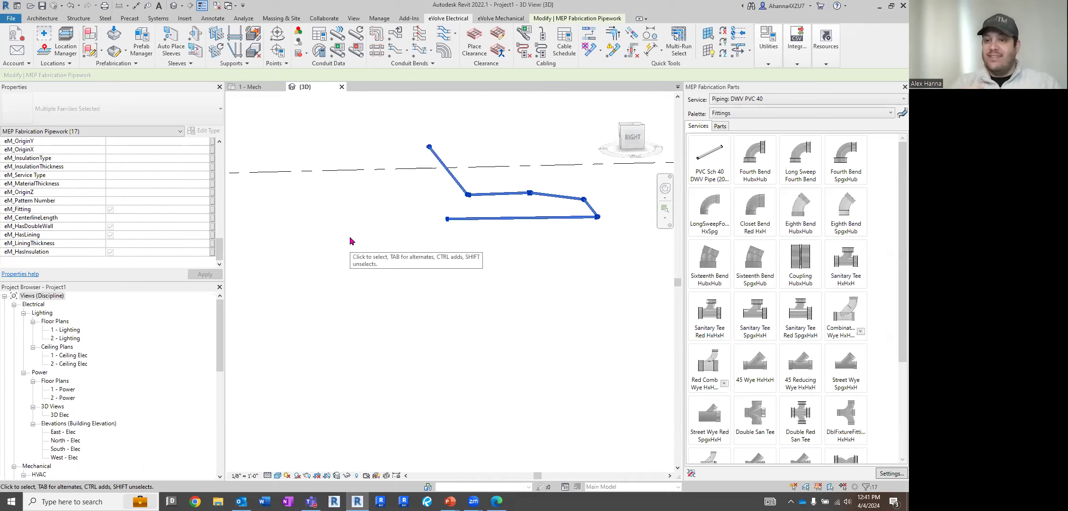
{"action": "left_click", "coordinate": [351, 241]}
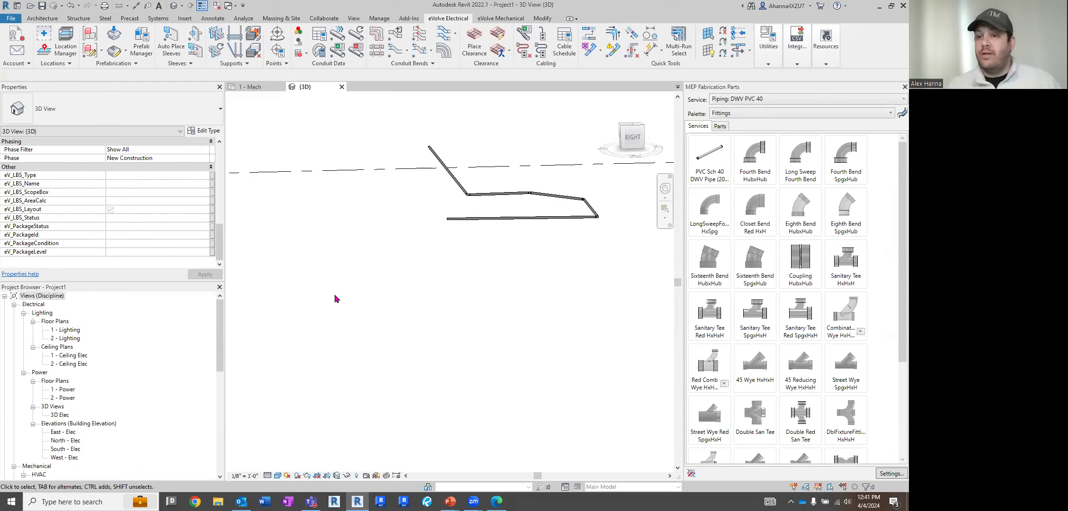
{"action": "left_click_drag", "start_coordinate": [587, 247], "coordinate": [601, 255]}
{"action": "left_click", "coordinate": [581, 288]}
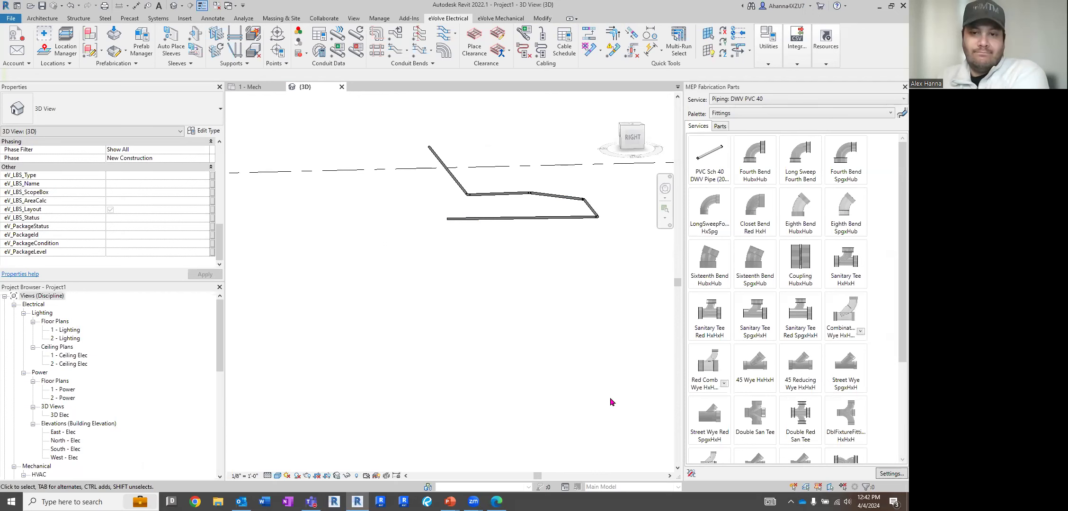
In the 1 - Mech floor plan, place a 10x3 Connection 6 Diameter Duct supply grille near the existing run's end.
{"action": "left_click", "coordinate": [252, 87]}
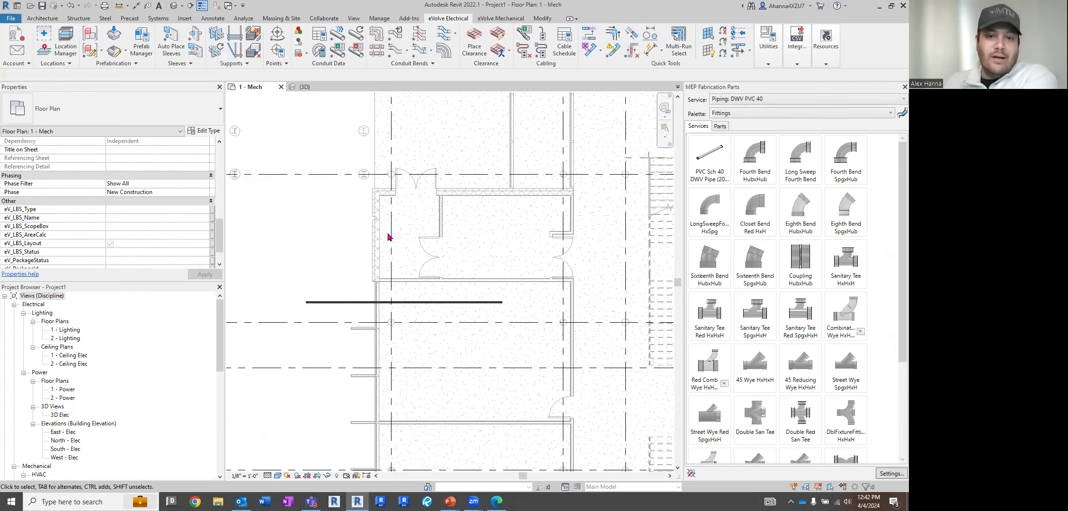
{"action": "left_click", "coordinate": [47, 19]}
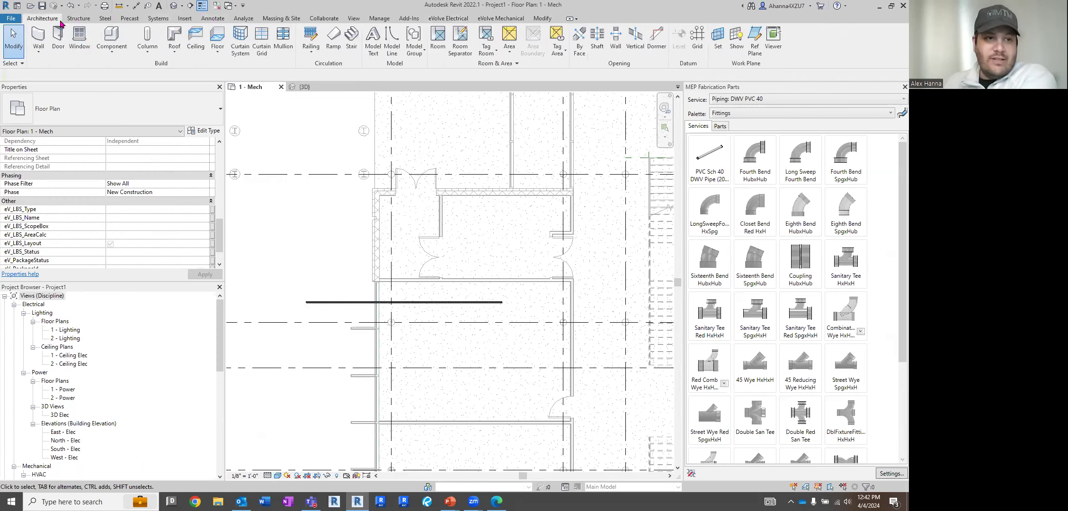
{"action": "left_click", "coordinate": [530, 166]}
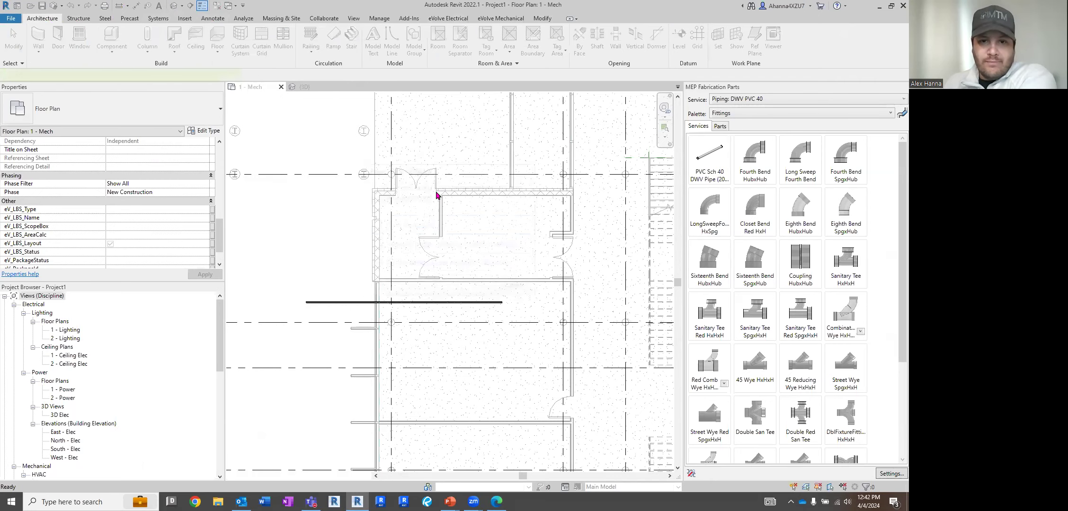
{"action": "scroll", "coordinate": [497, 279], "scroll_direction": "up", "scroll_amount": 3}
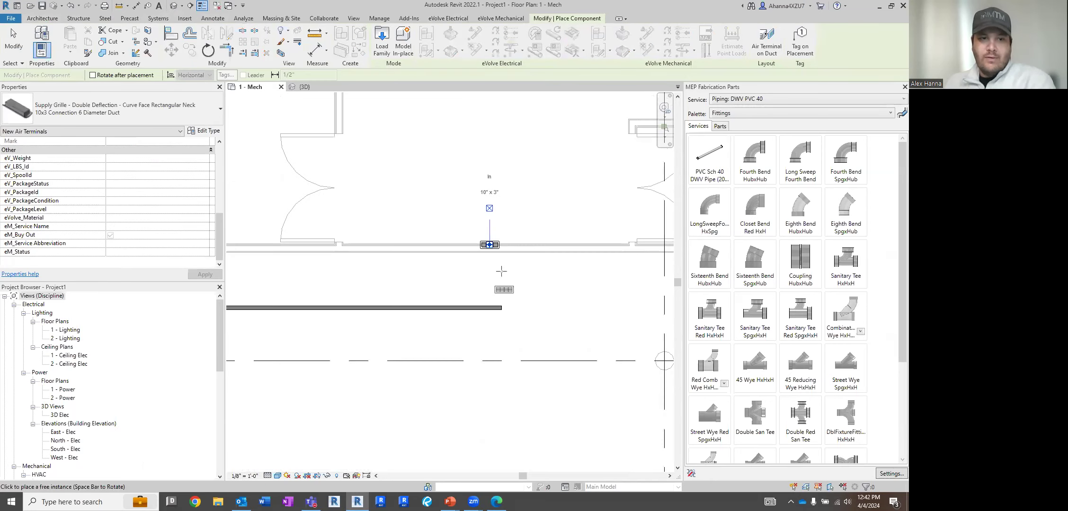
Open the placed supply grille's family for editing and inspect its 3D geometry.
{"action": "key", "text": "Escape"}
{"action": "left_click", "coordinate": [490, 243]}
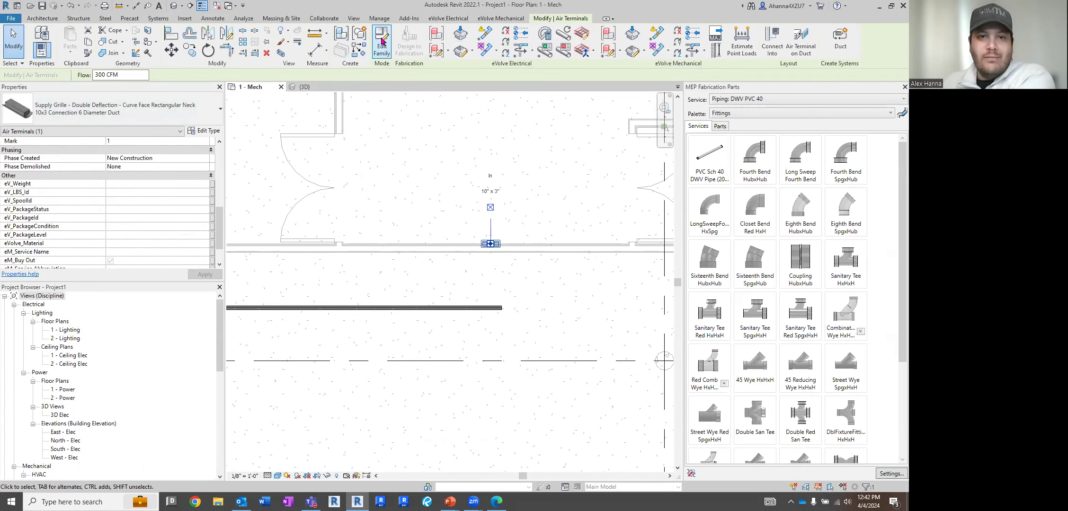
{"action": "left_click", "coordinate": [387, 57]}
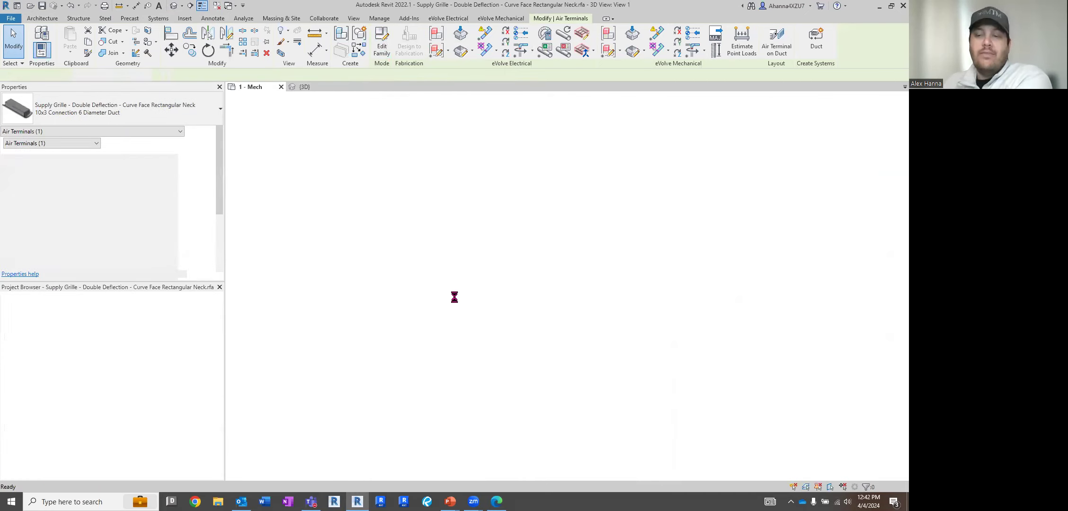
{"action": "left_click", "coordinate": [749, 400]}
{"action": "middle_click_drag", "start_coordinate": [749, 400], "coordinate": [421, 207], "text": "shift"}
{"action": "left_click", "coordinate": [419, 206]}
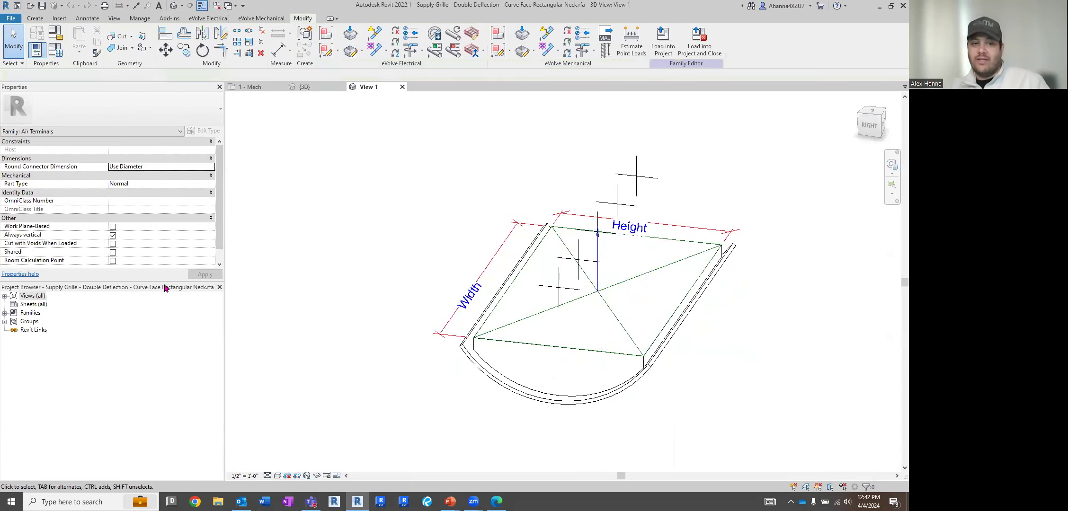
Expand the grille family's list of views, and close the family without saving changes.
{"action": "double_click", "coordinate": [14, 296]}
{"action": "scroll", "coordinate": [553, 215], "scroll_direction": "down", "scroll_amount": 1}
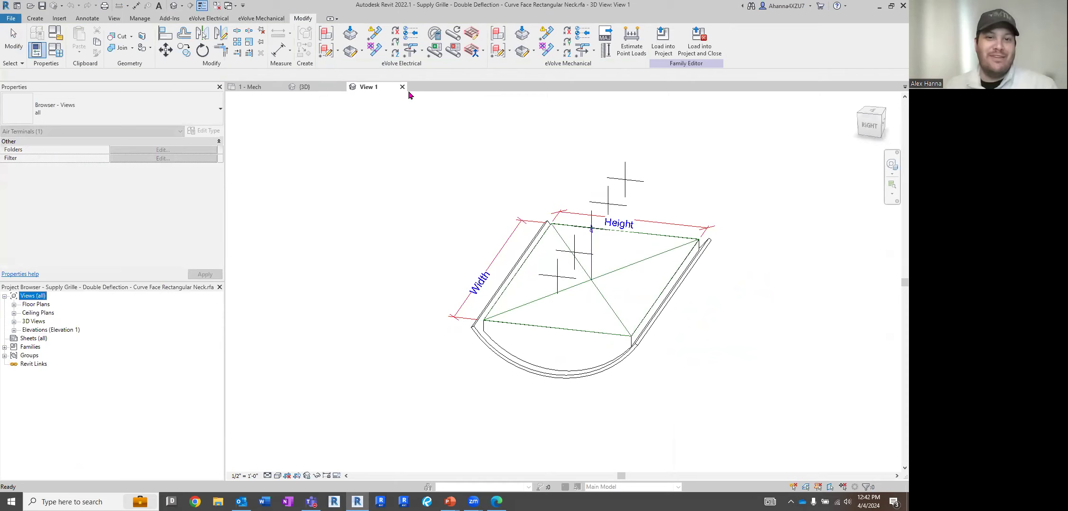
{"action": "left_click", "coordinate": [402, 86]}
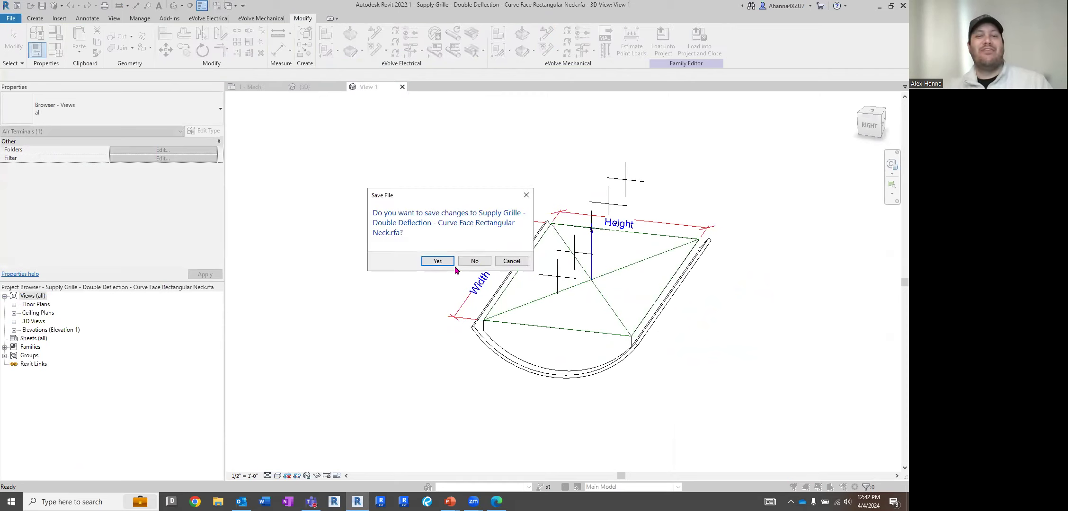
{"action": "left_click", "coordinate": [471, 262]}
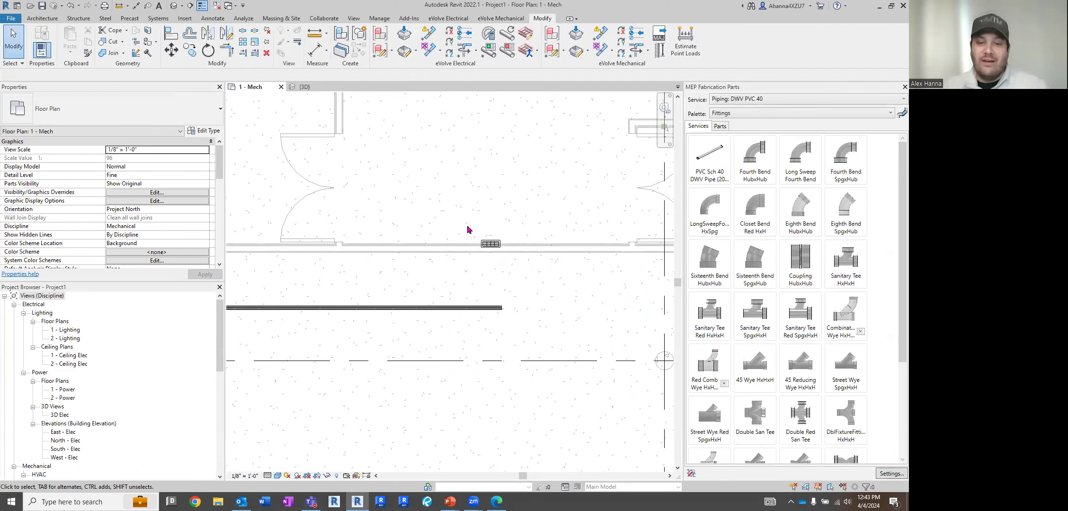
Delete the supply grille from the 1 - Mech floor plan.
{"action": "left_click", "coordinate": [492, 245]}
{"action": "key", "text": "Delete"}
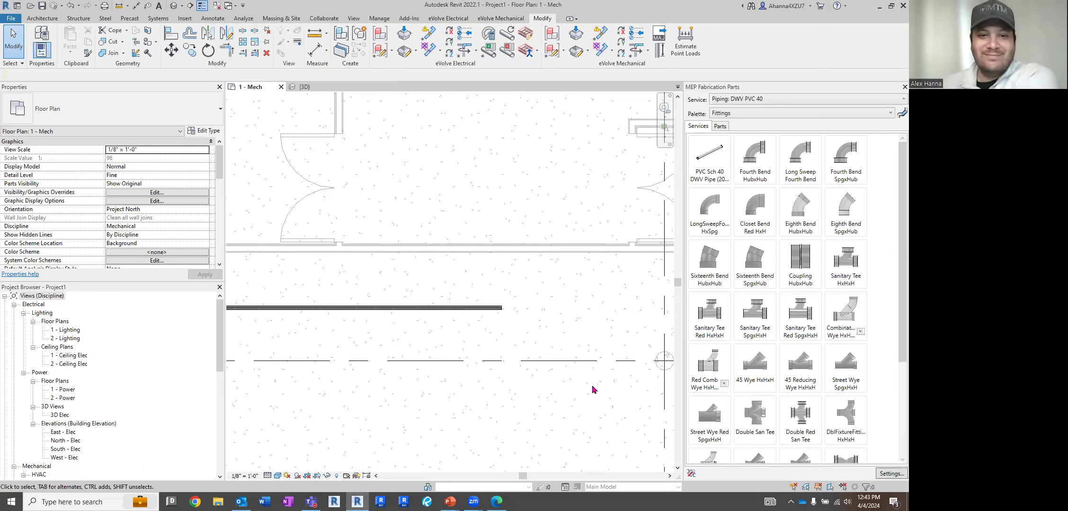
{"action": "scroll", "coordinate": [594, 389], "scroll_direction": "up", "scroll_amount": 1}
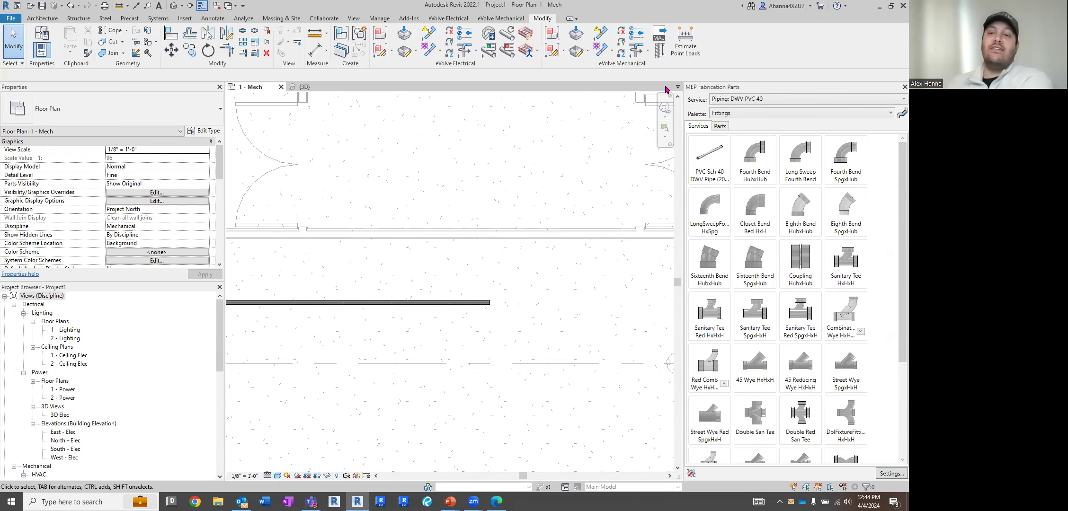
Switch the fabrication service to Ductwork: +2in WG and place a rectangular Straight duct outside the building between grids D and E.
{"action": "left_click", "coordinate": [726, 100]}
{"action": "left_click", "coordinate": [744, 111]}
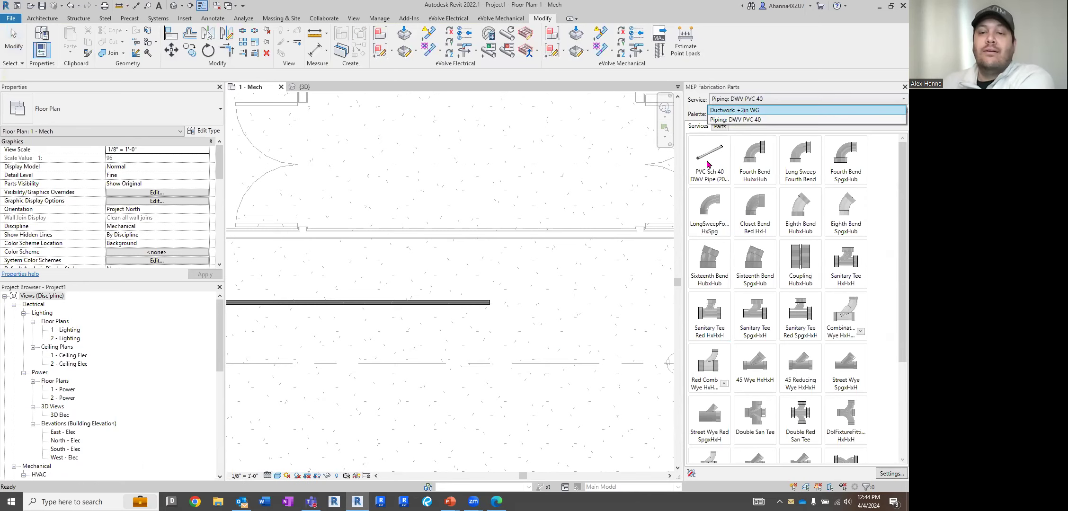
{"action": "left_click", "coordinate": [708, 163]}
{"action": "scroll", "coordinate": [569, 279], "scroll_direction": "down", "scroll_amount": 5}
{"action": "left_click", "coordinate": [411, 221]}
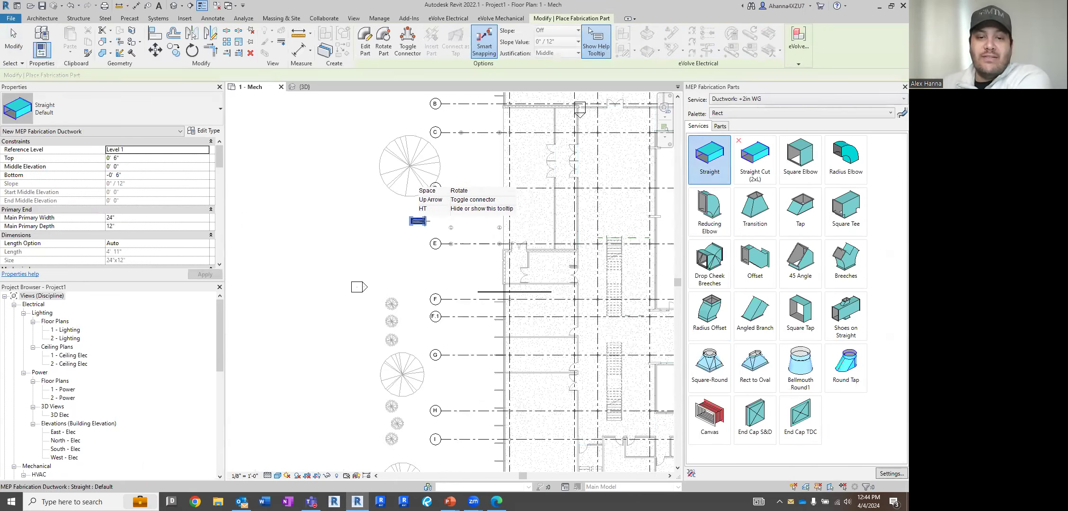
{"action": "right_click", "coordinate": [439, 221]}
{"action": "left_click", "coordinate": [451, 228]}
Stretch the placed straight duct towards the building to a length of about 45' 8".
{"action": "left_click", "coordinate": [423, 223]}
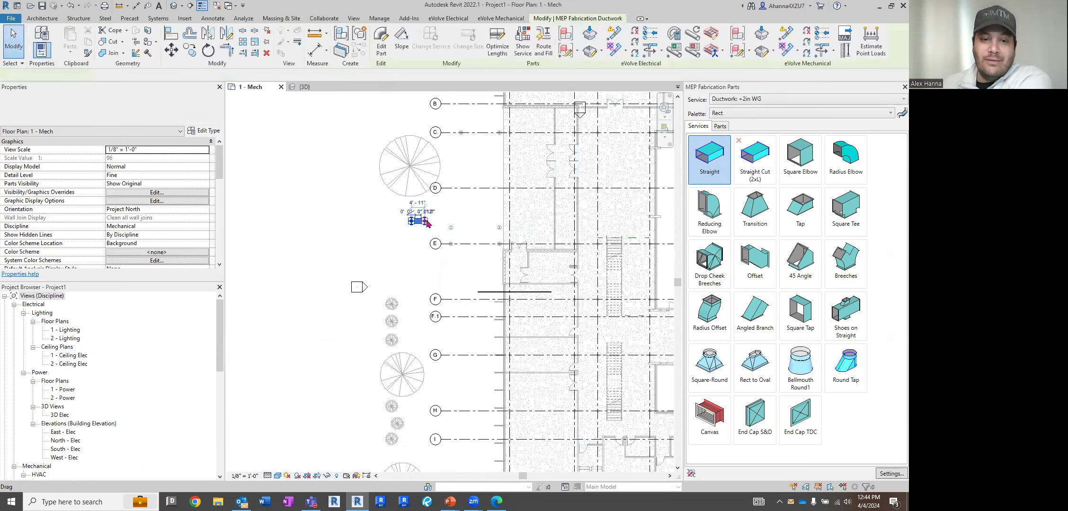
{"action": "scroll", "coordinate": [428, 224], "scroll_direction": "up", "scroll_amount": 2}
{"action": "left_click_drag", "start_coordinate": [422, 221], "coordinate": [613, 220]}
{"action": "left_click", "coordinate": [612, 243]}
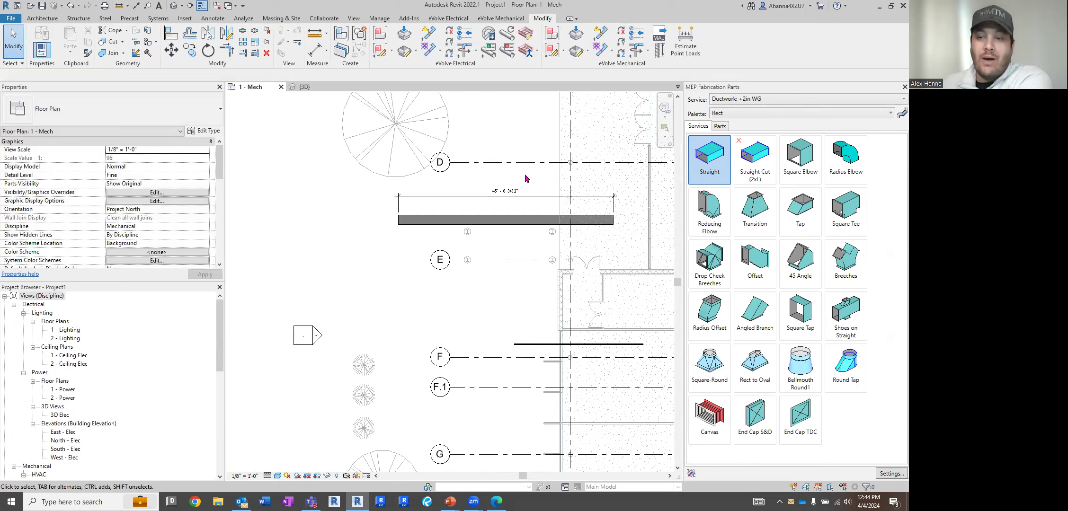
Split the long straight duct into standard sections with Optimize Lengths, and check the short end piece.
{"action": "left_click", "coordinate": [522, 218]}
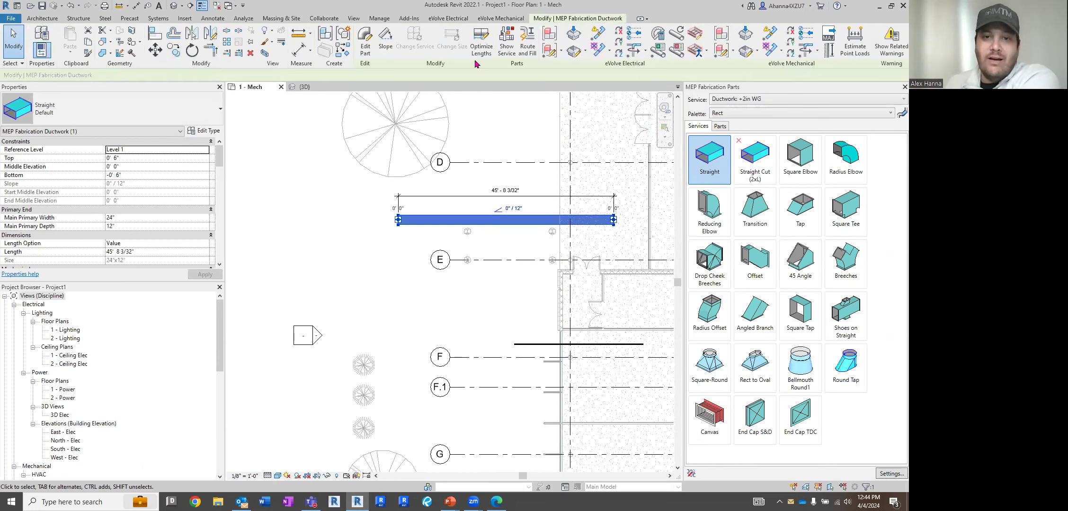
{"action": "left_click", "coordinate": [483, 41]}
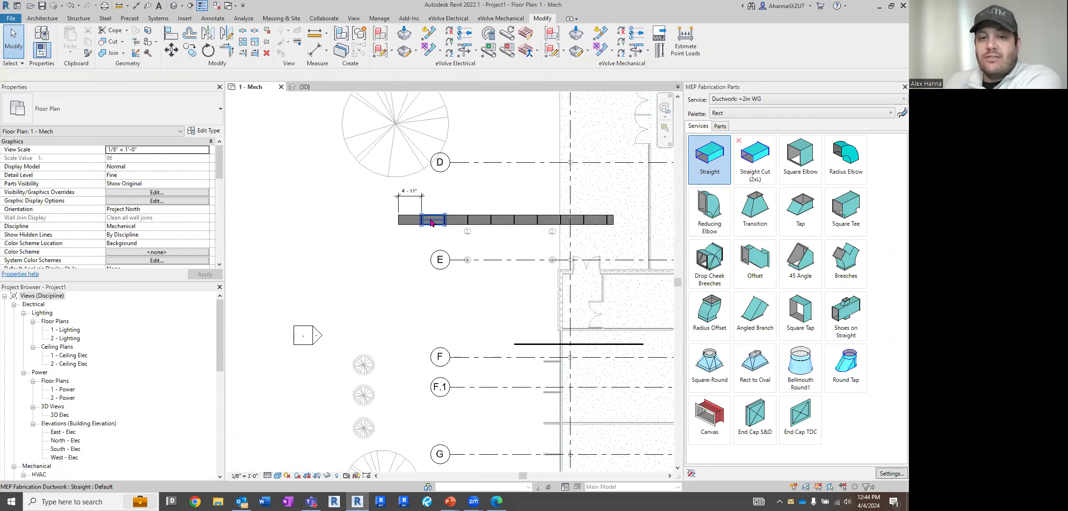
{"action": "left_click", "coordinate": [603, 221]}
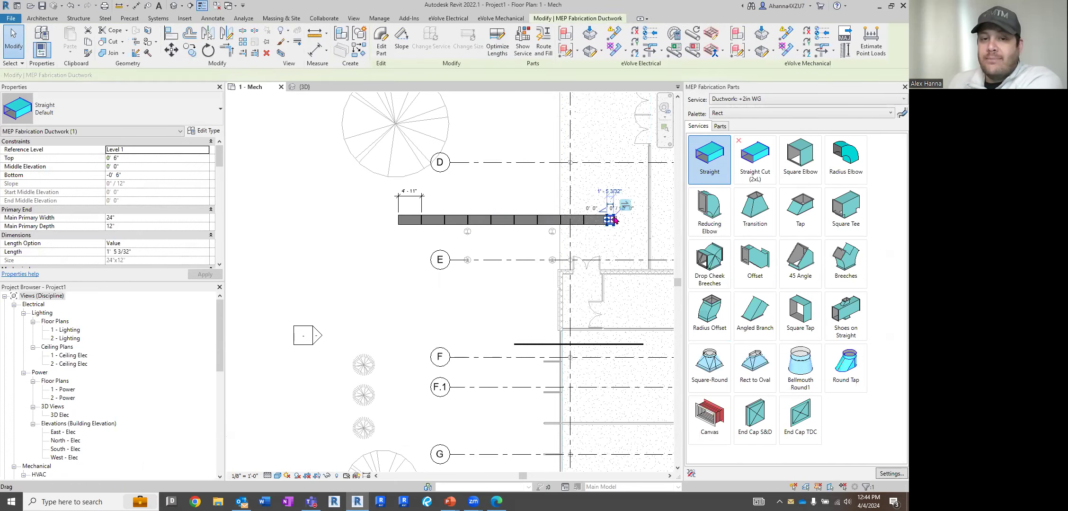
{"action": "left_click", "coordinate": [523, 184]}
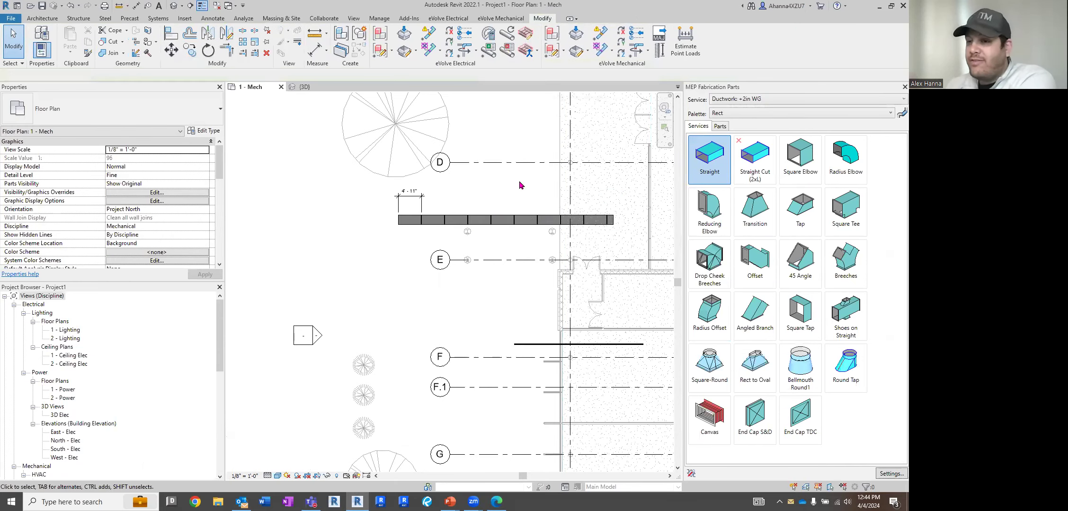